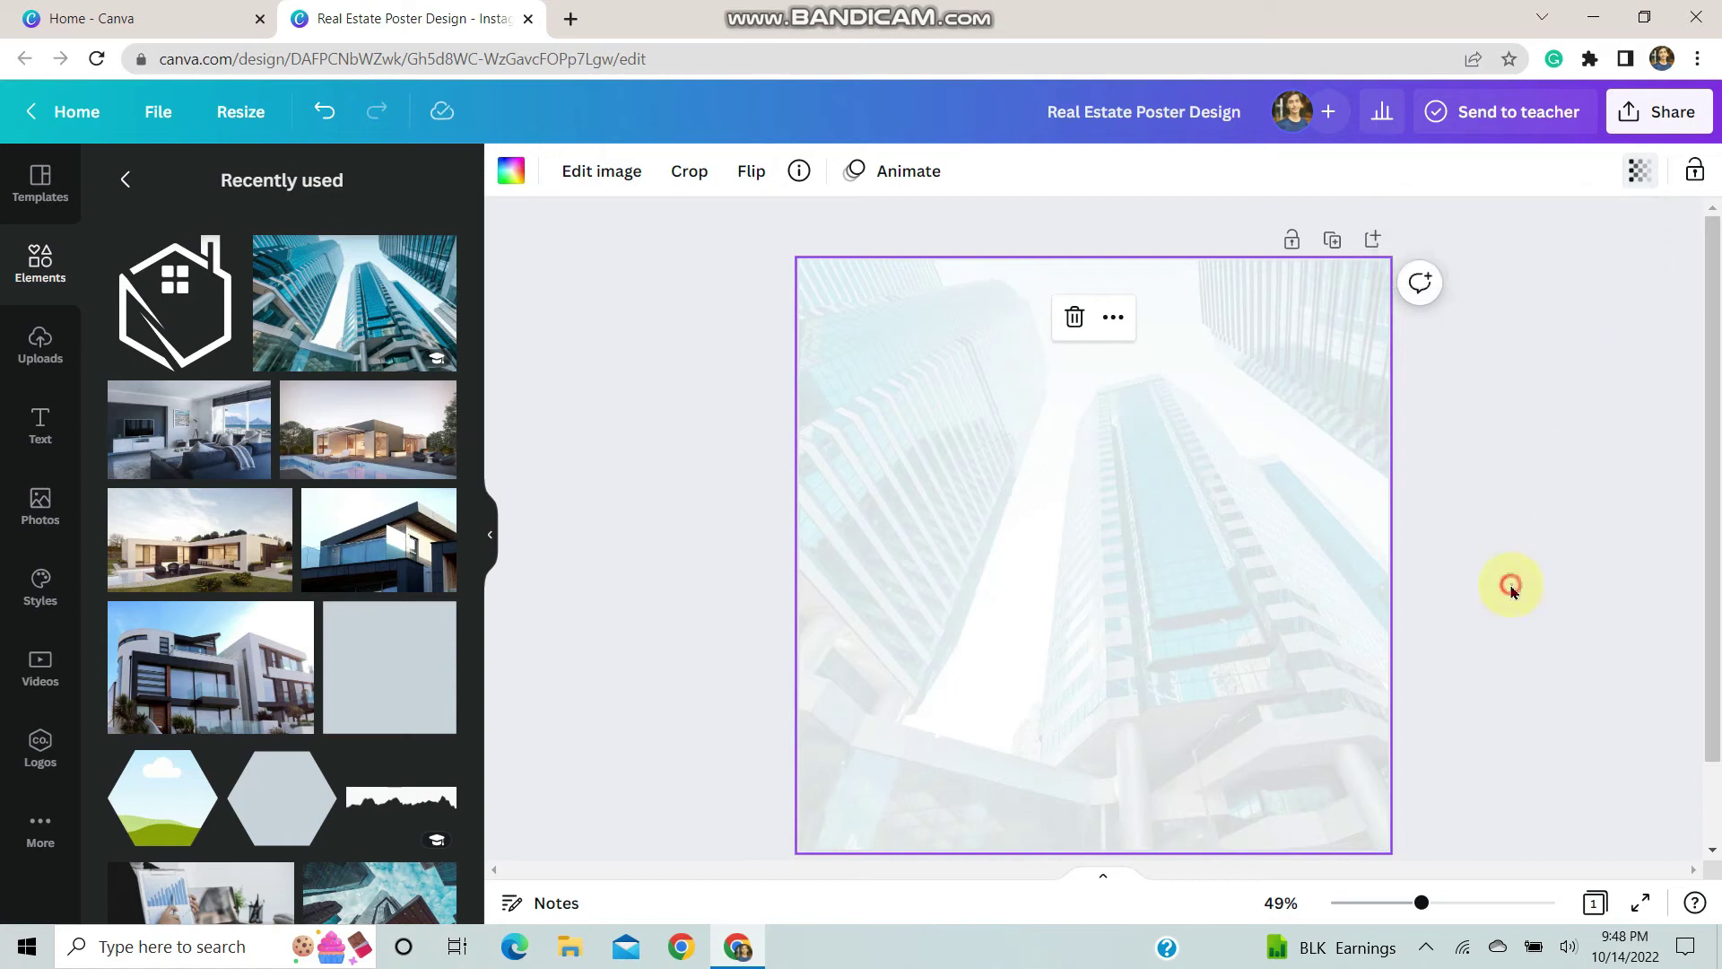
# - Add a square shape and form it into a full-height navy vertical band over the right part of the poster
pyautogui.click(648, 590)
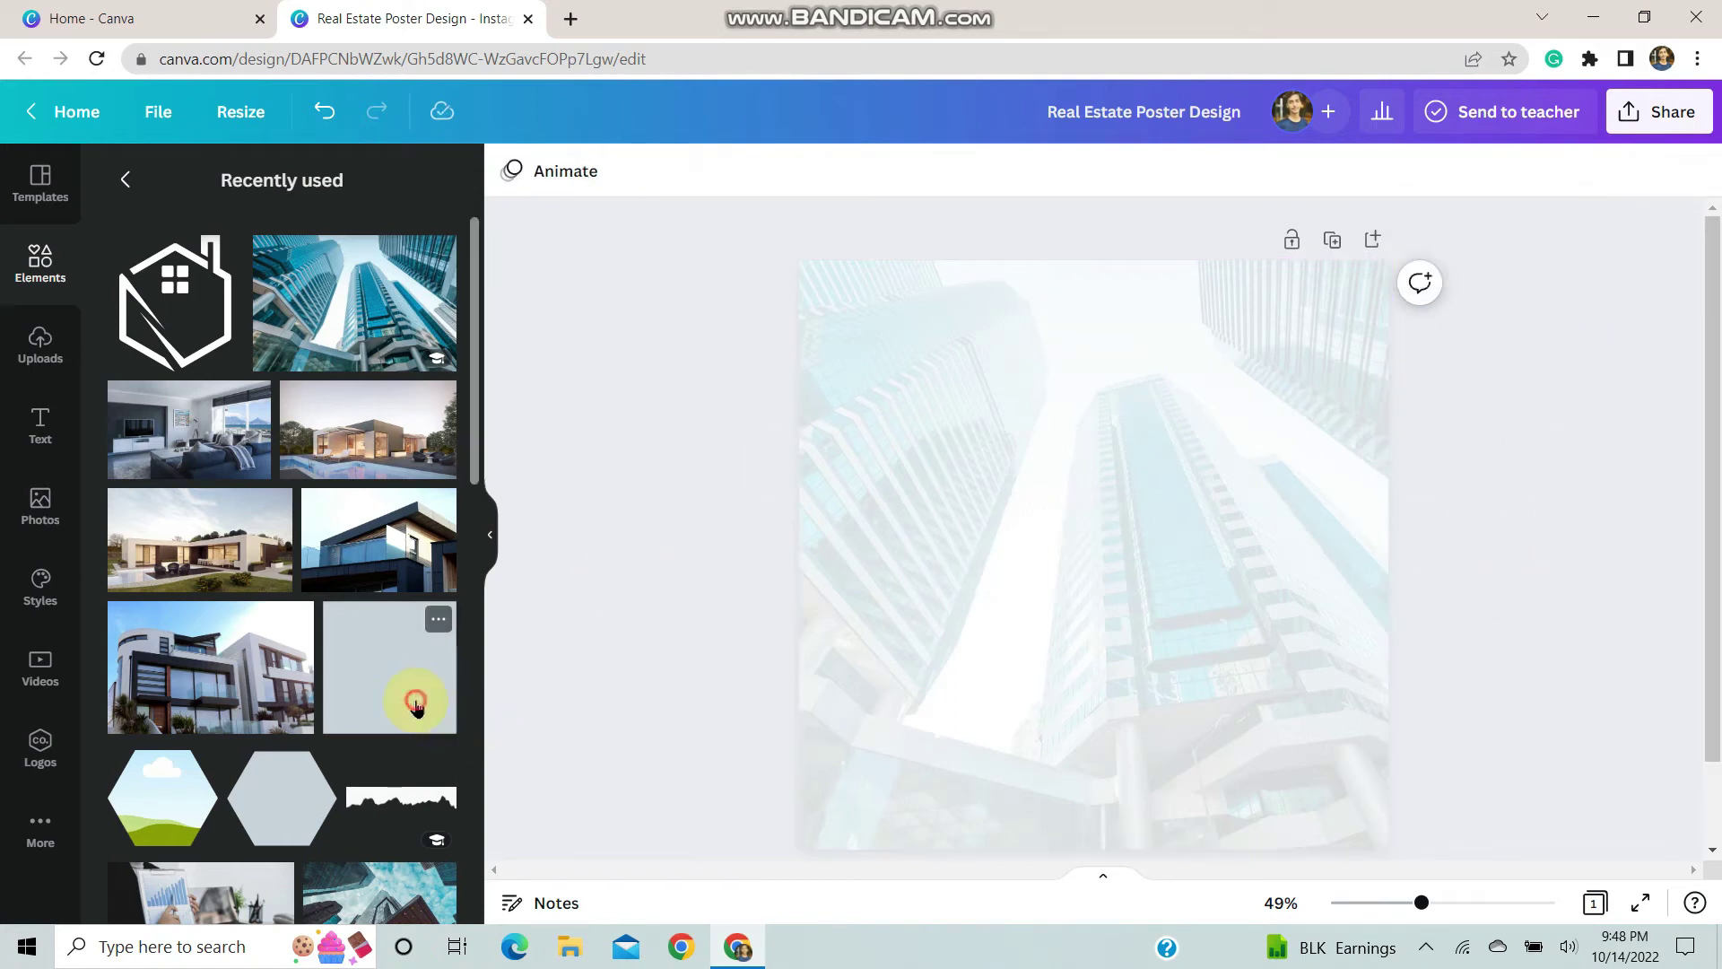
pyautogui.click(410, 703)
pyautogui.click(1156, 769)
pyautogui.click(1068, 603)
pyautogui.moveTo(1009, 562); pyautogui.dragTo(1003, 557)
pyautogui.moveTo(1107, 595); pyautogui.dragTo(1249, 572)
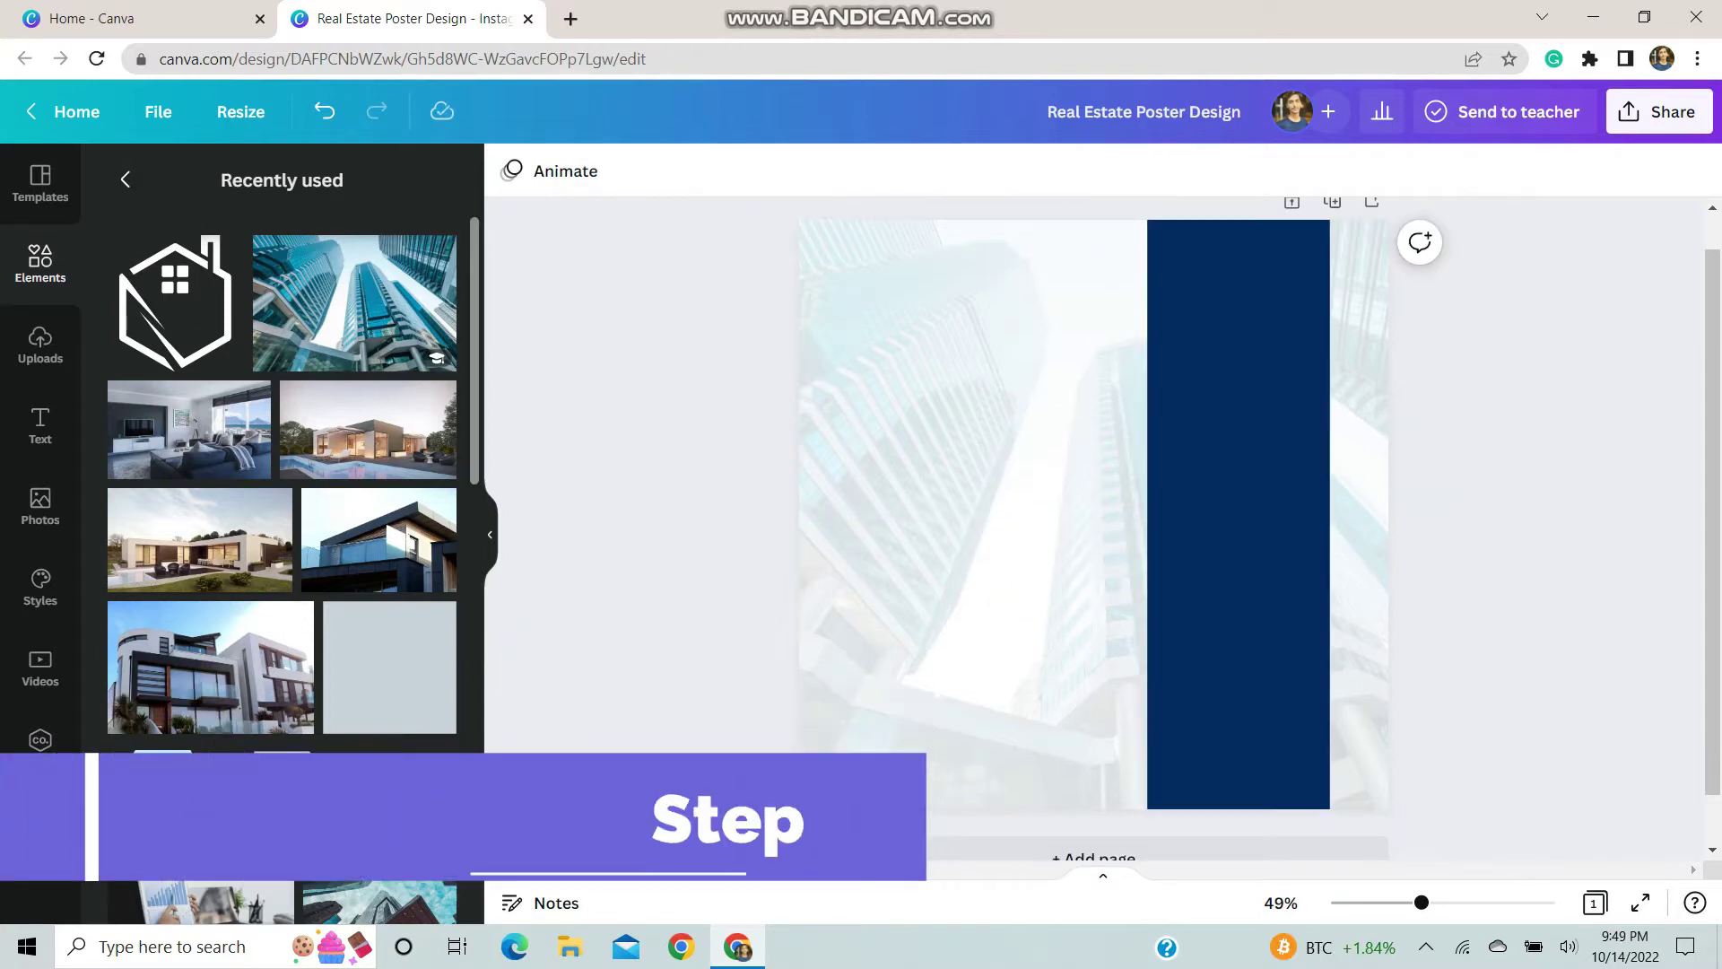
# - Add a hexagon shape to the poster and fill it with white
pyautogui.click(282, 798)
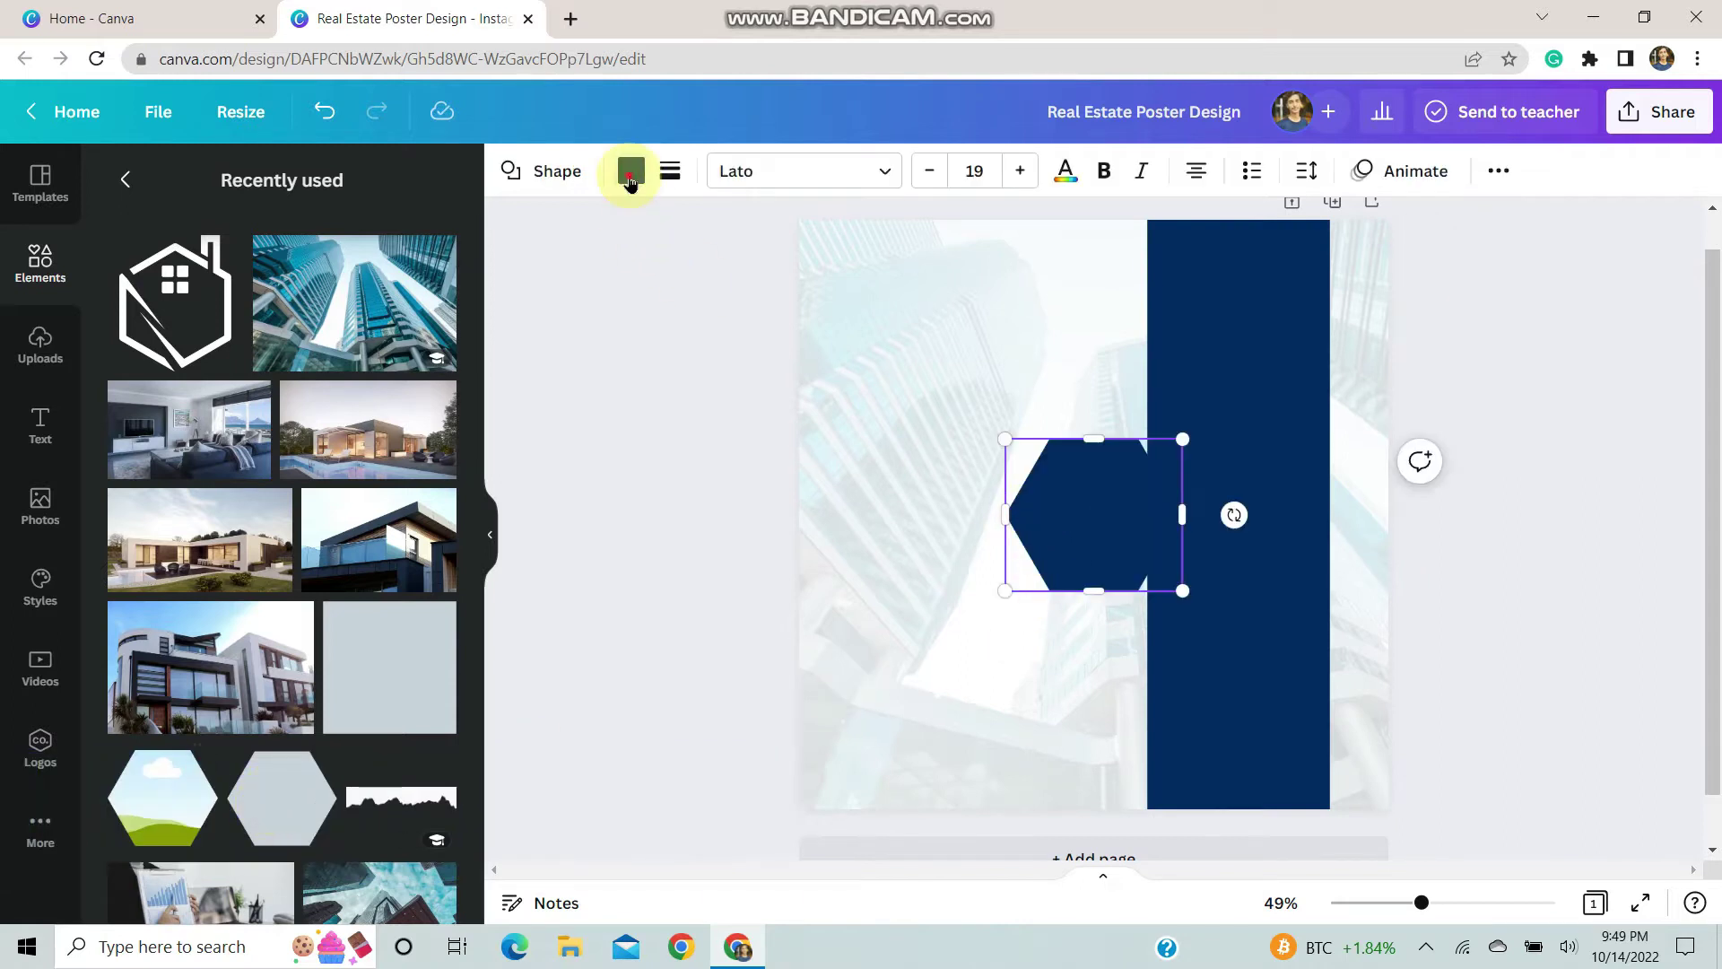
pyautogui.click(631, 178)
pyautogui.click(368, 285)
pyautogui.click(646, 610)
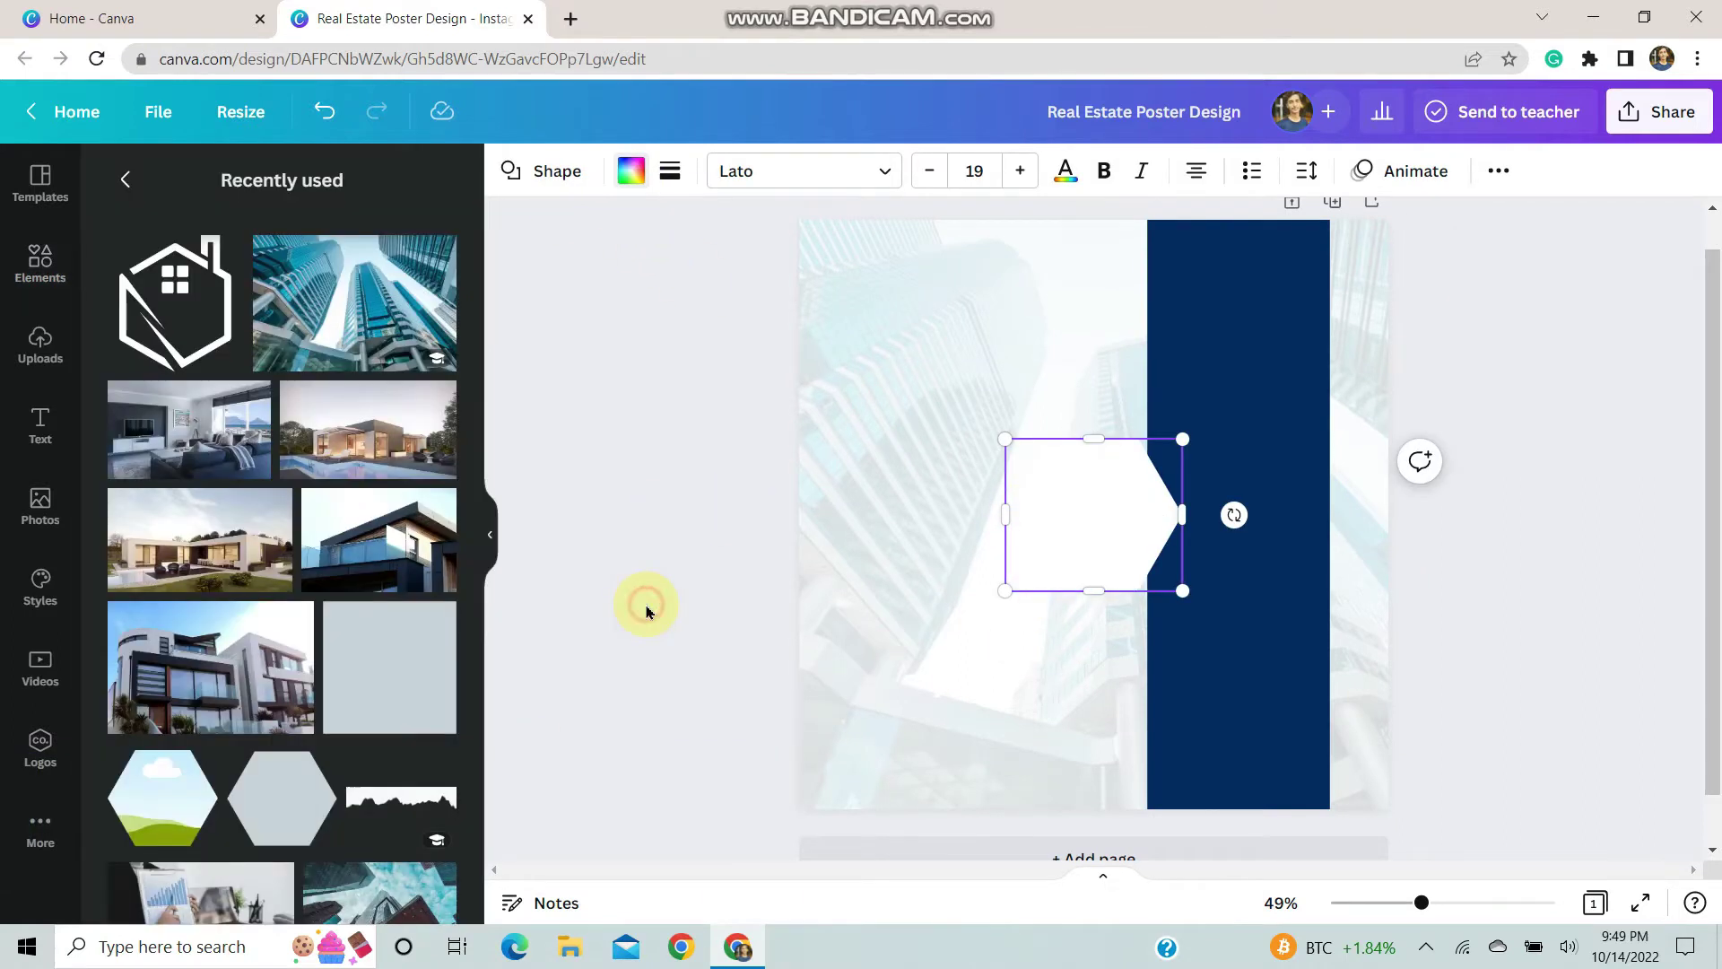
# - Enlarge the white hexagon and place it over the navy band so it runs off the poster's upper right edge
pyautogui.click(1084, 538)
pyautogui.moveTo(1084, 538); pyautogui.dragTo(1294, 382)
pyautogui.moveTo(1210, 446); pyautogui.dragTo(1166, 478)
pyautogui.moveTo(1292, 374); pyautogui.dragTo(1347, 371)
pyautogui.click(1481, 575)
# - Duplicate the white hexagon directly below the first, leaving a small gap, and group the two hexagons
pyautogui.click(1252, 429)
pyautogui.moveTo(1283, 408); pyautogui.dragTo(1281, 586)
pyautogui.click(973, 569)
pyautogui.click(1242, 592)
pyautogui.keyDown('shift'); pyautogui.click(1237, 361); pyautogui.keyUp('shift')
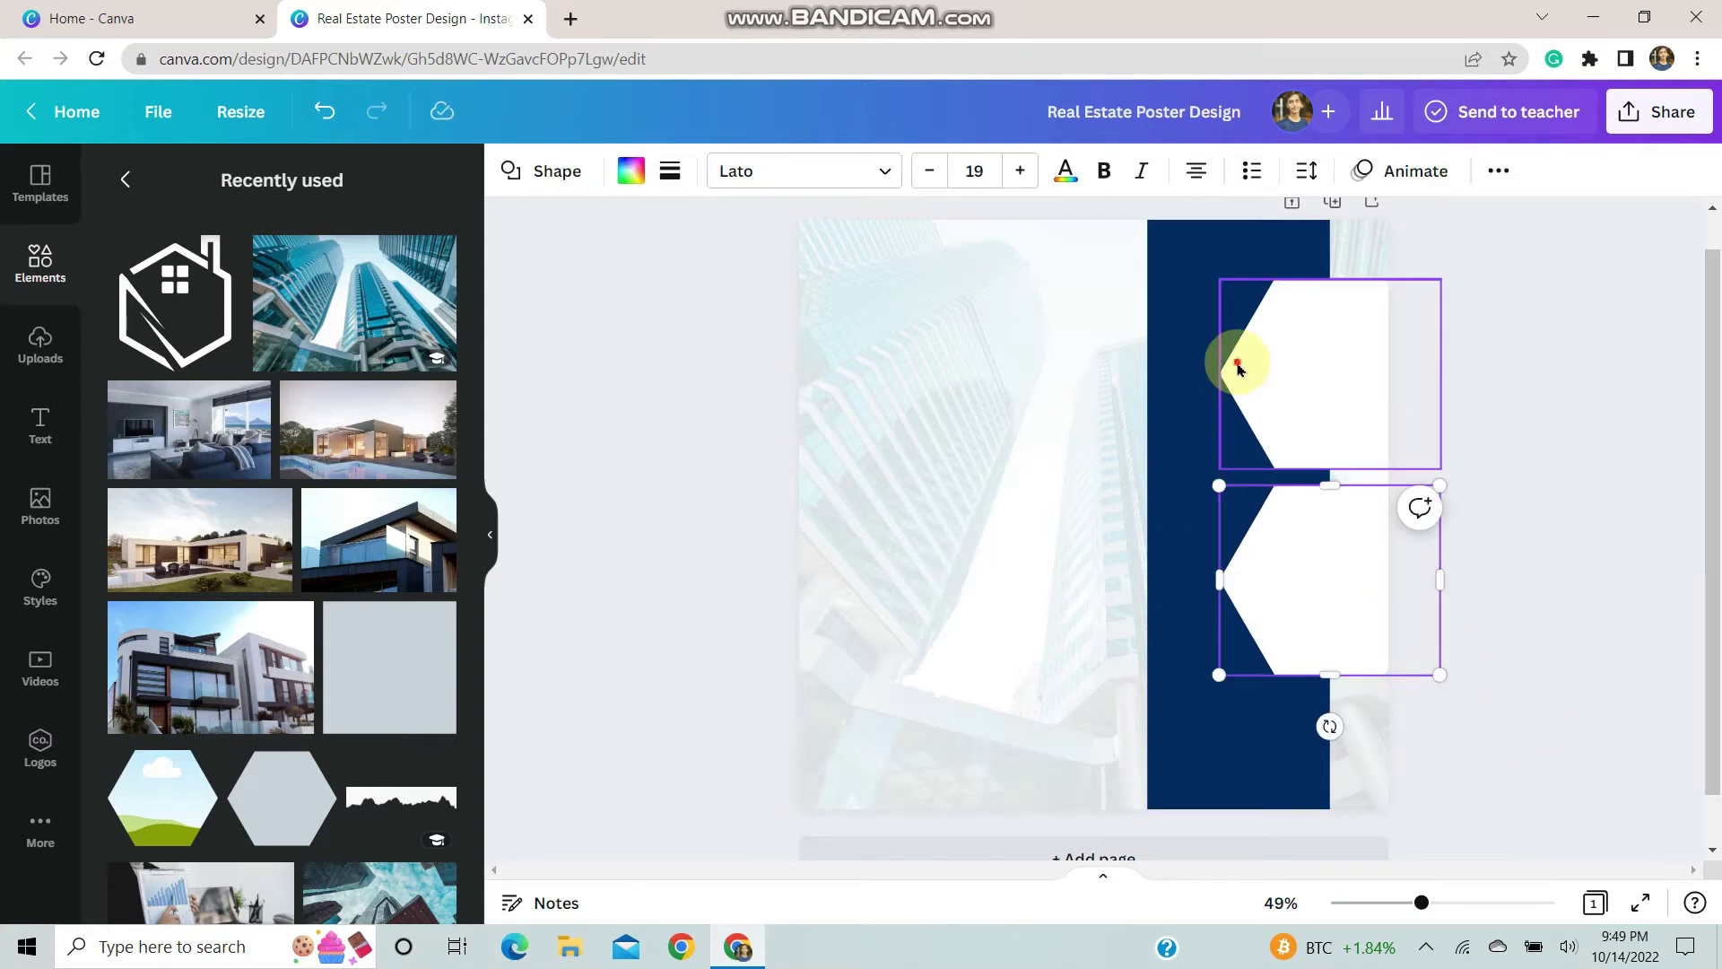
pyautogui.hotkey('ctrl', 'g')
# - Move the hexagon group left so it lies fully on the poster and scale it down slightly
pyautogui.moveTo(1284, 384); pyautogui.dragTo(1113, 392)
pyautogui.moveTo(1084, 683); pyautogui.dragTo(1105, 654)
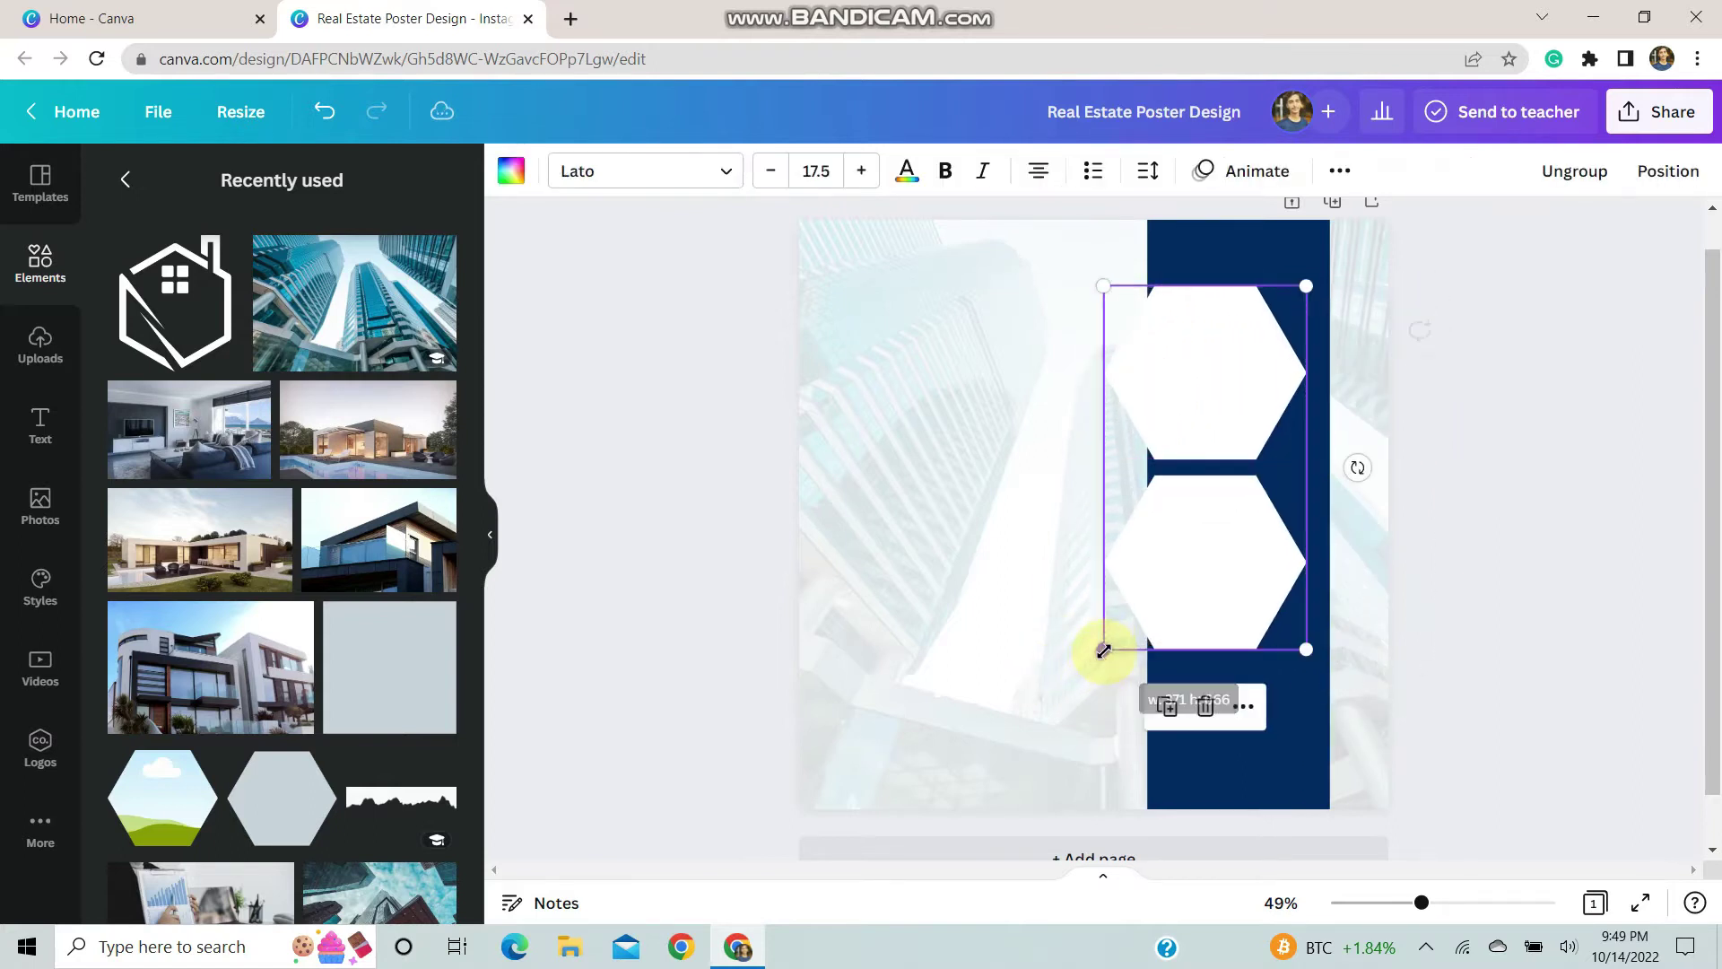
pyautogui.click(697, 608)
# - Add a hexagonal photo frame and fit it inside the upper white hexagon, leaving an even white border
pyautogui.click(151, 803)
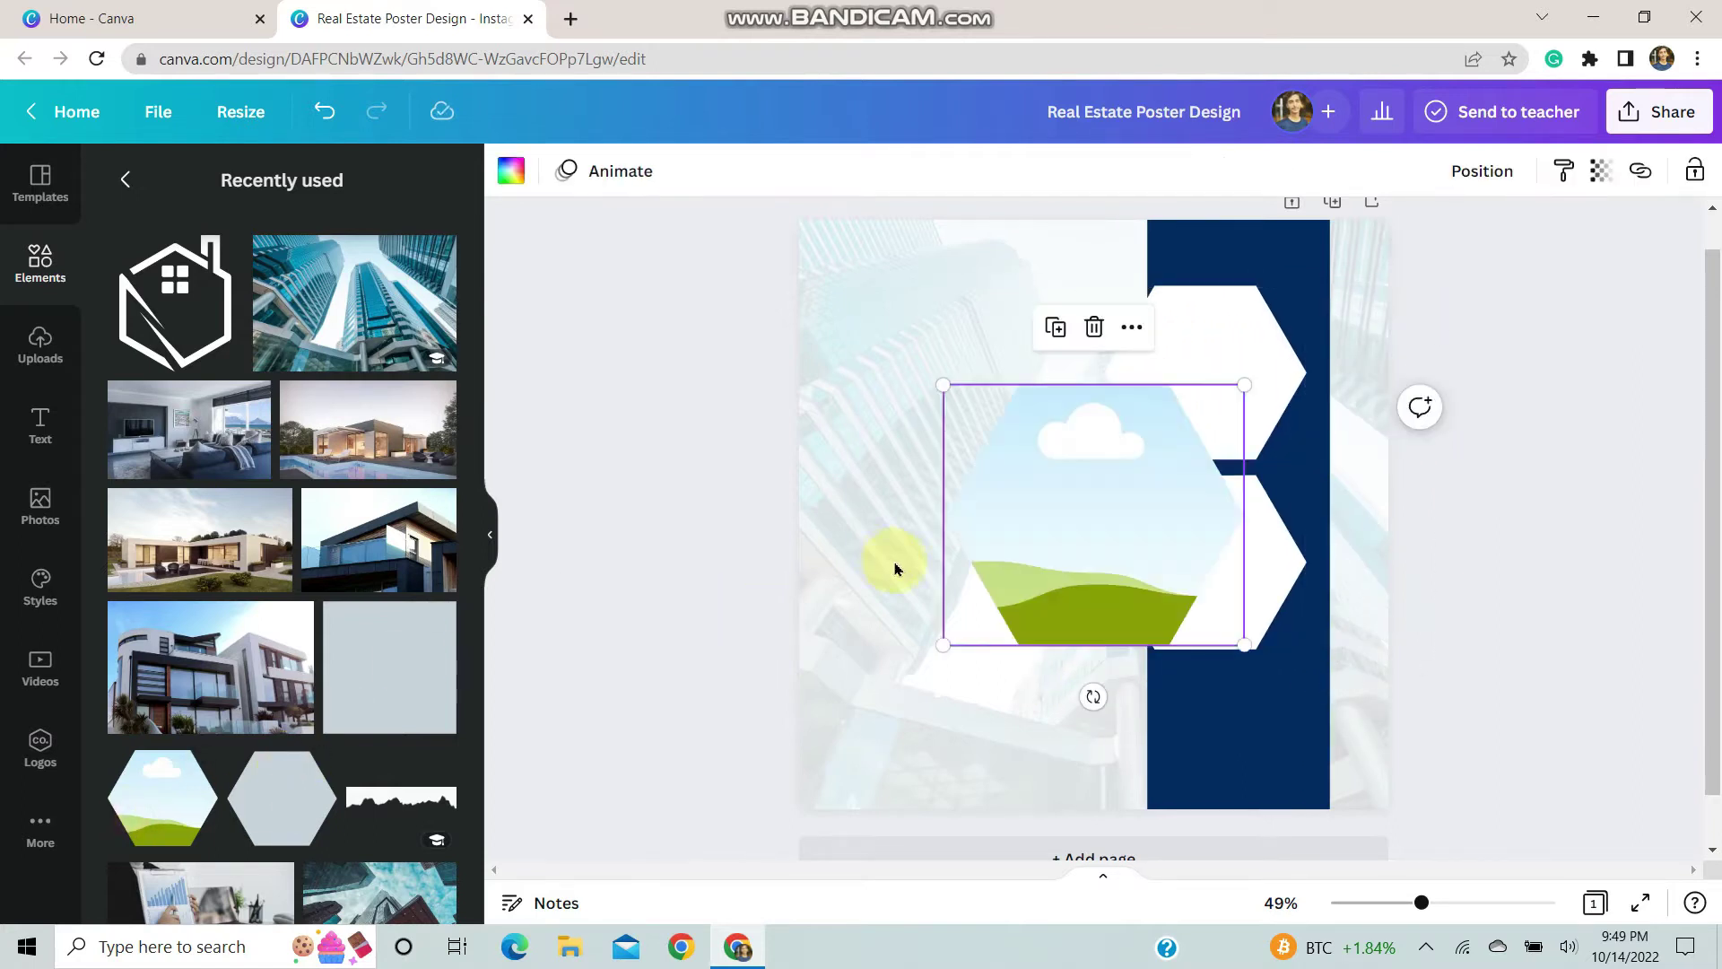
pyautogui.moveTo(943, 640); pyautogui.dragTo(1076, 526)
pyautogui.moveTo(1166, 429); pyautogui.dragTo(1200, 377)
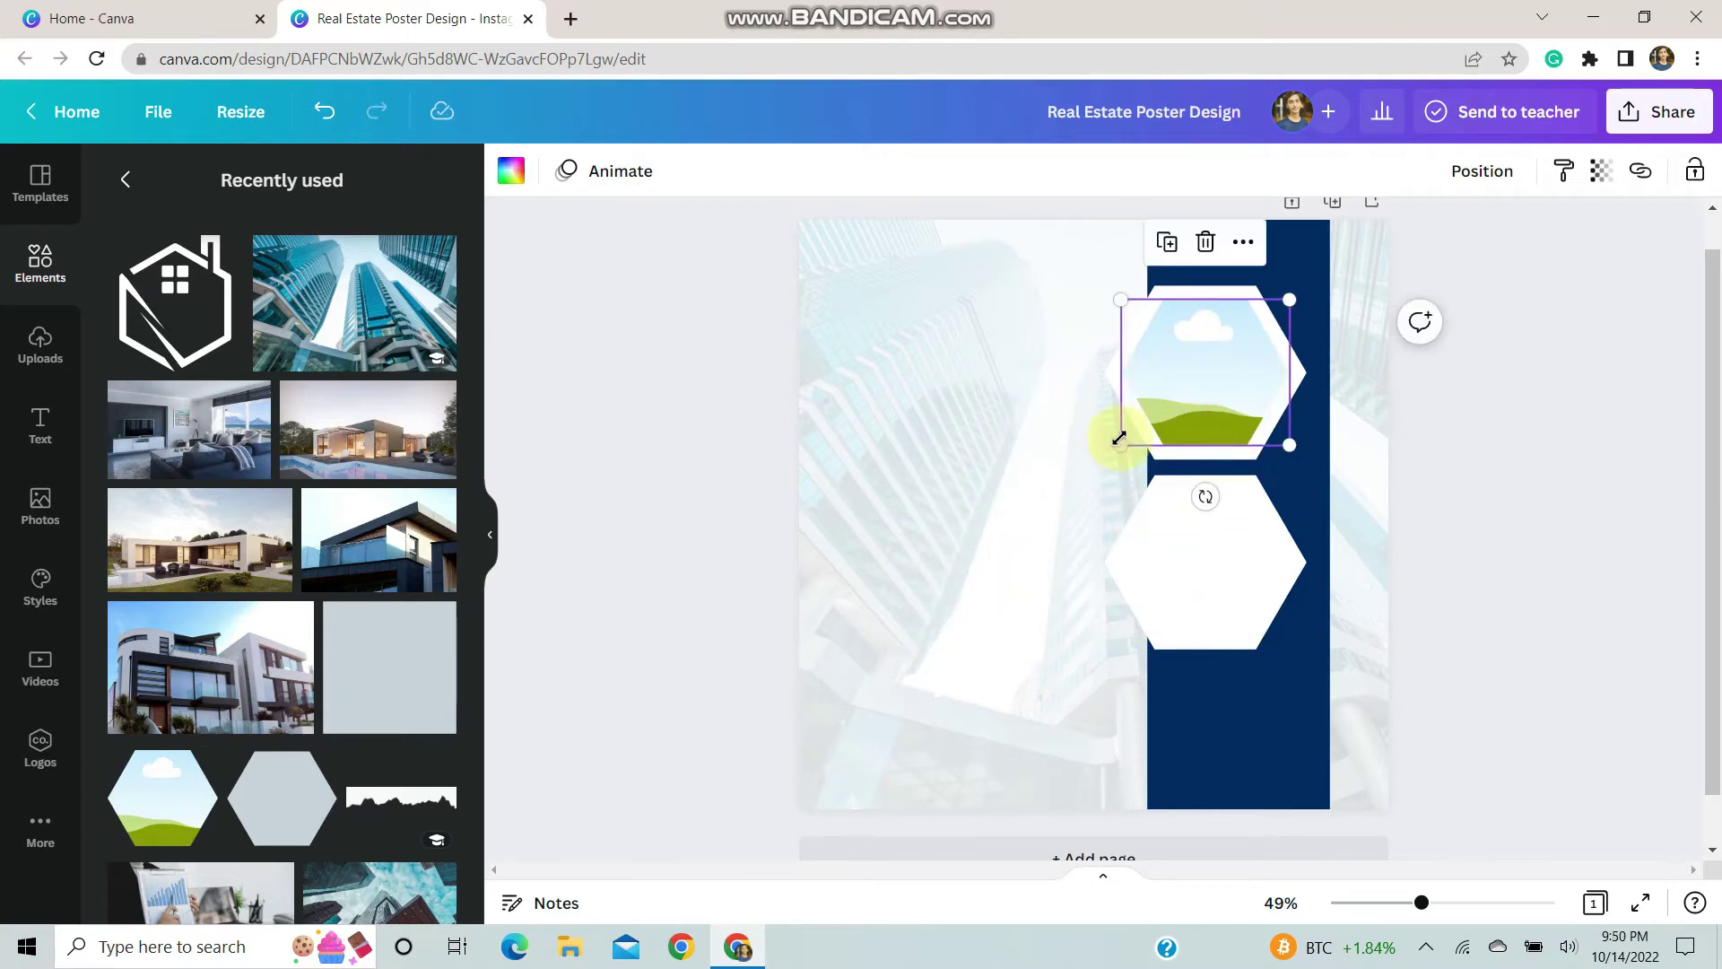
pyautogui.moveTo(1121, 442); pyautogui.dragTo(1115, 452)
# - Copy the photo frame onto the lower white hexagon and group both frames with the hexagons behind them
pyautogui.moveTo(1203, 395); pyautogui.dragTo(1199, 577)
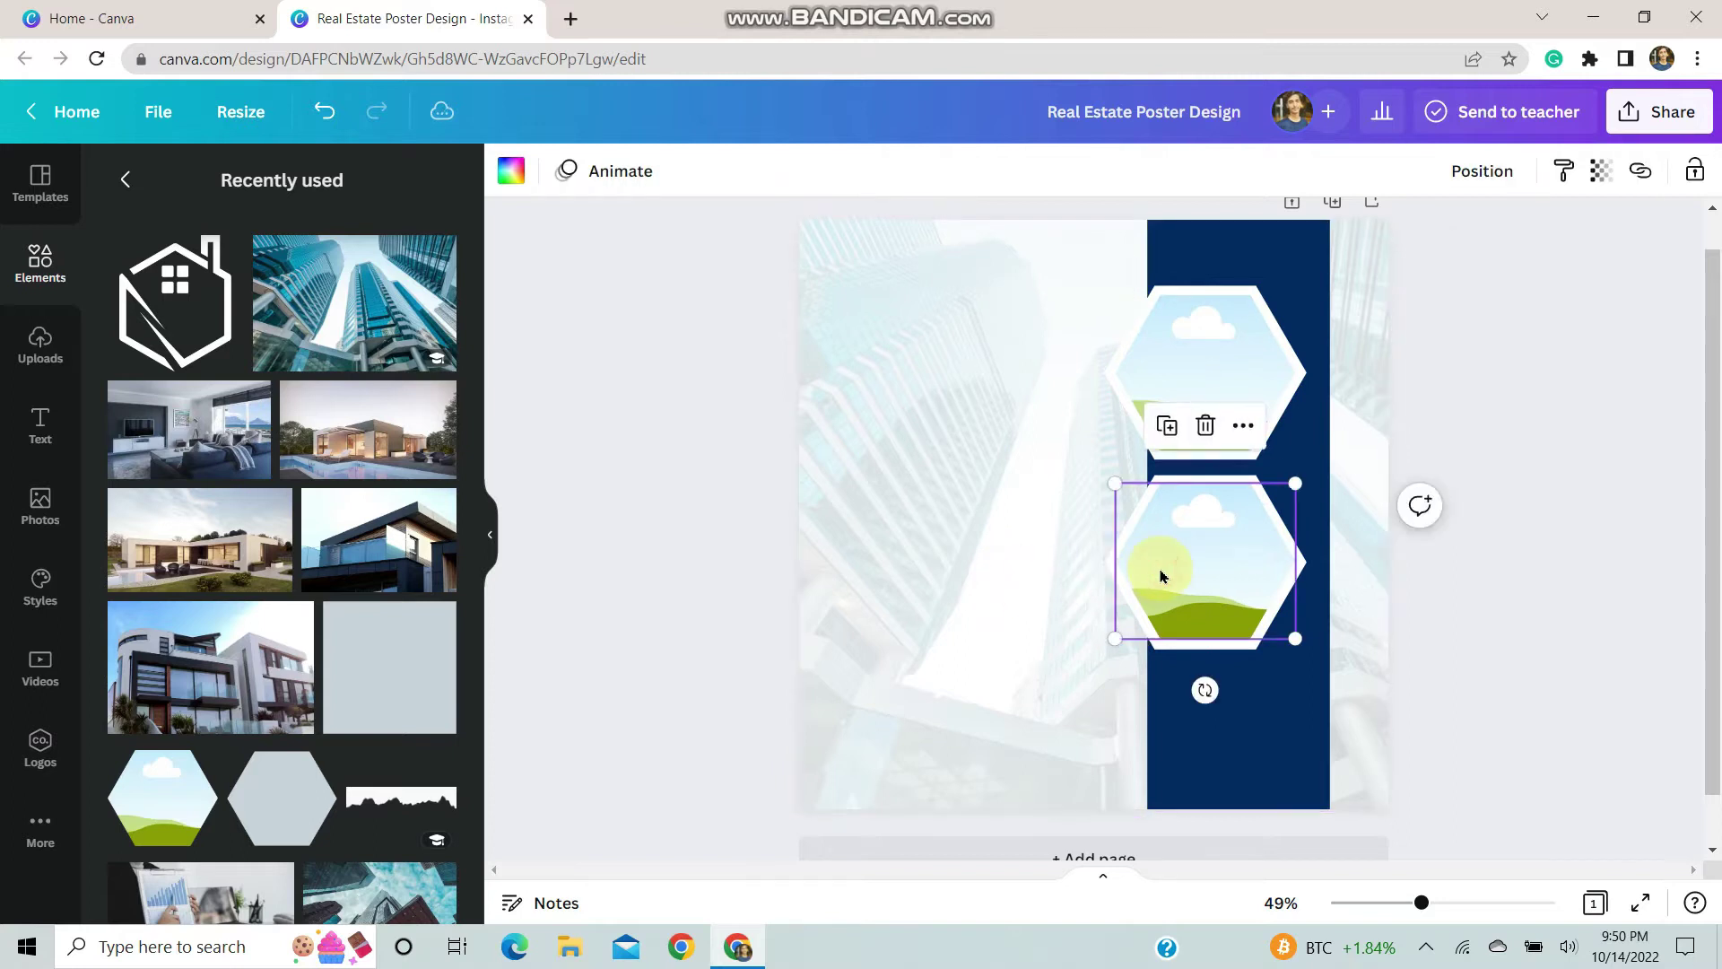
pyautogui.keyDown('shift'); pyautogui.click(1163, 309); pyautogui.keyUp('shift')
pyautogui.keyDown('shift'); pyautogui.click(1157, 291); pyautogui.keyUp('shift')
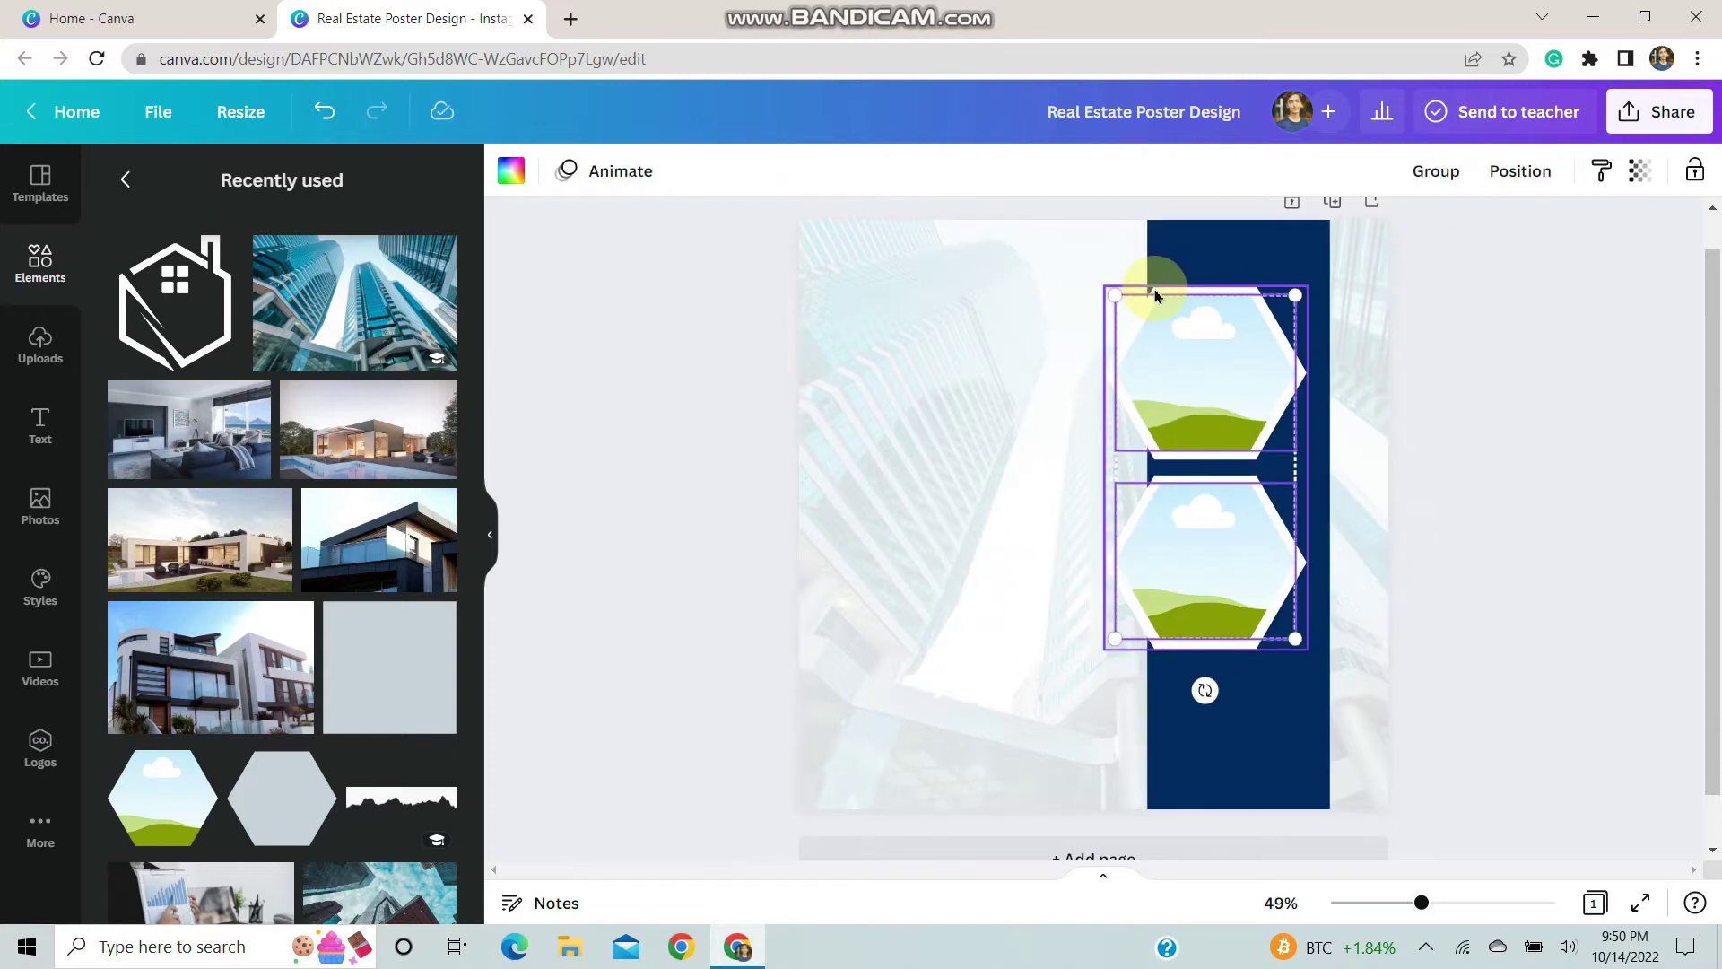
pyautogui.hotkey('ctrl', 'g')
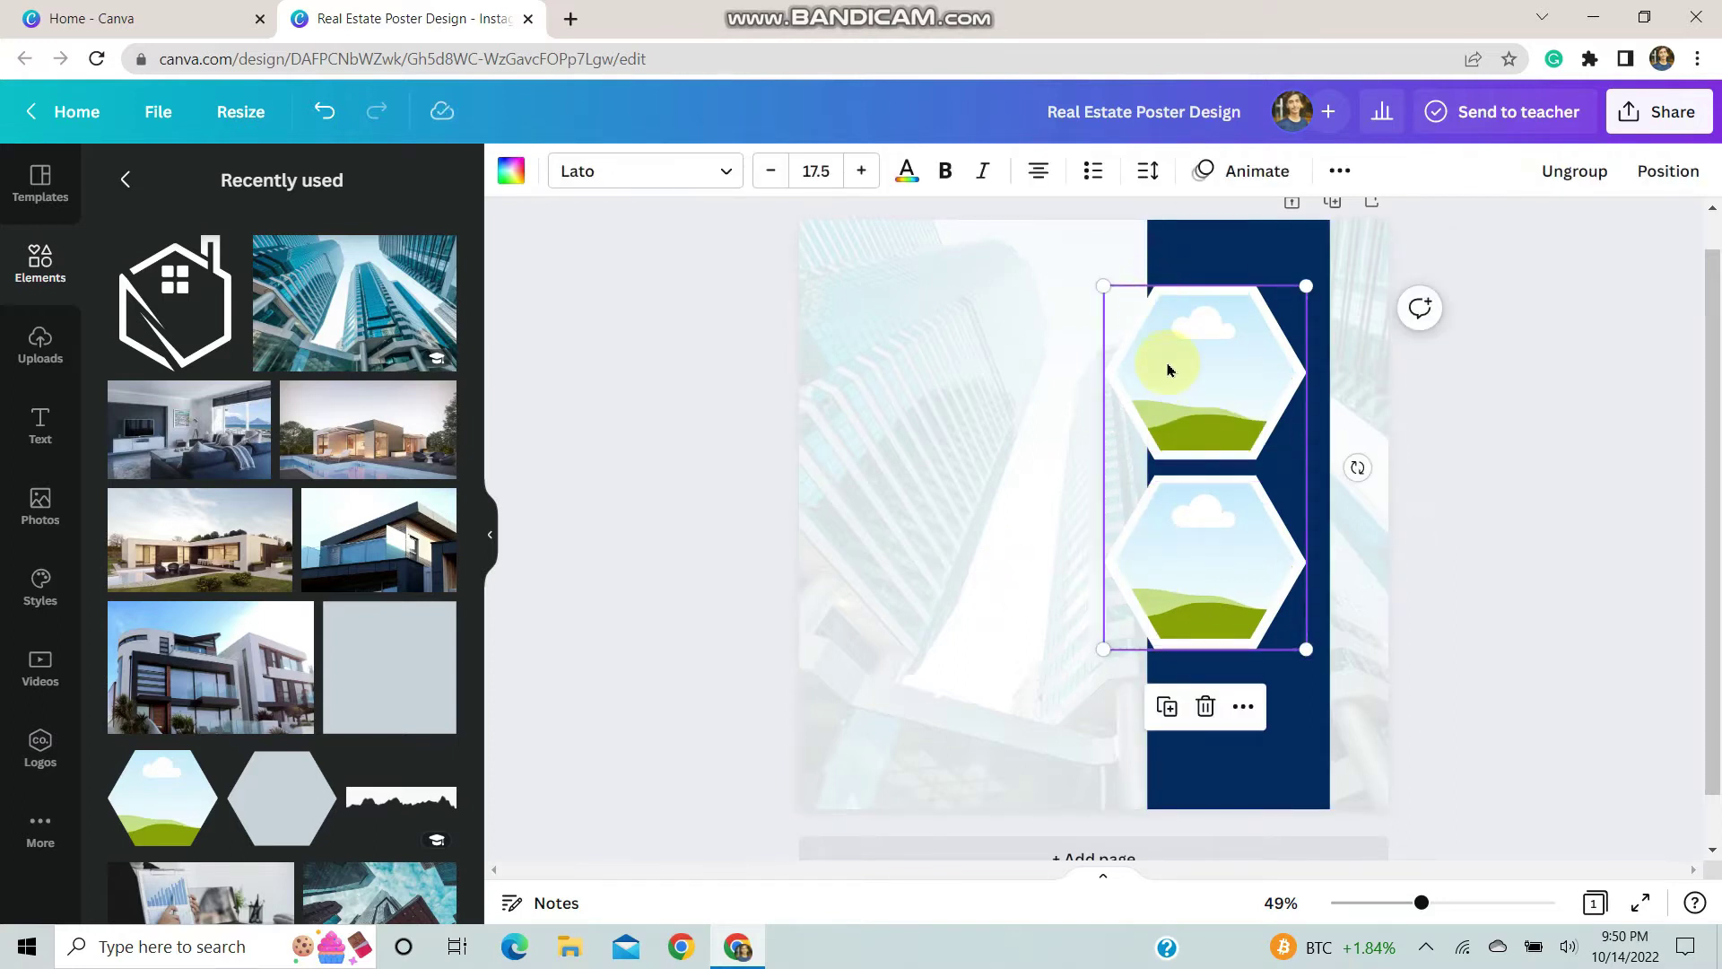
# - Move the framed hexagon pair to the poster's right edge and nest a duplicate pair to its lower left as a honeycomb
pyautogui.moveTo(1226, 357); pyautogui.dragTo(1299, 346)
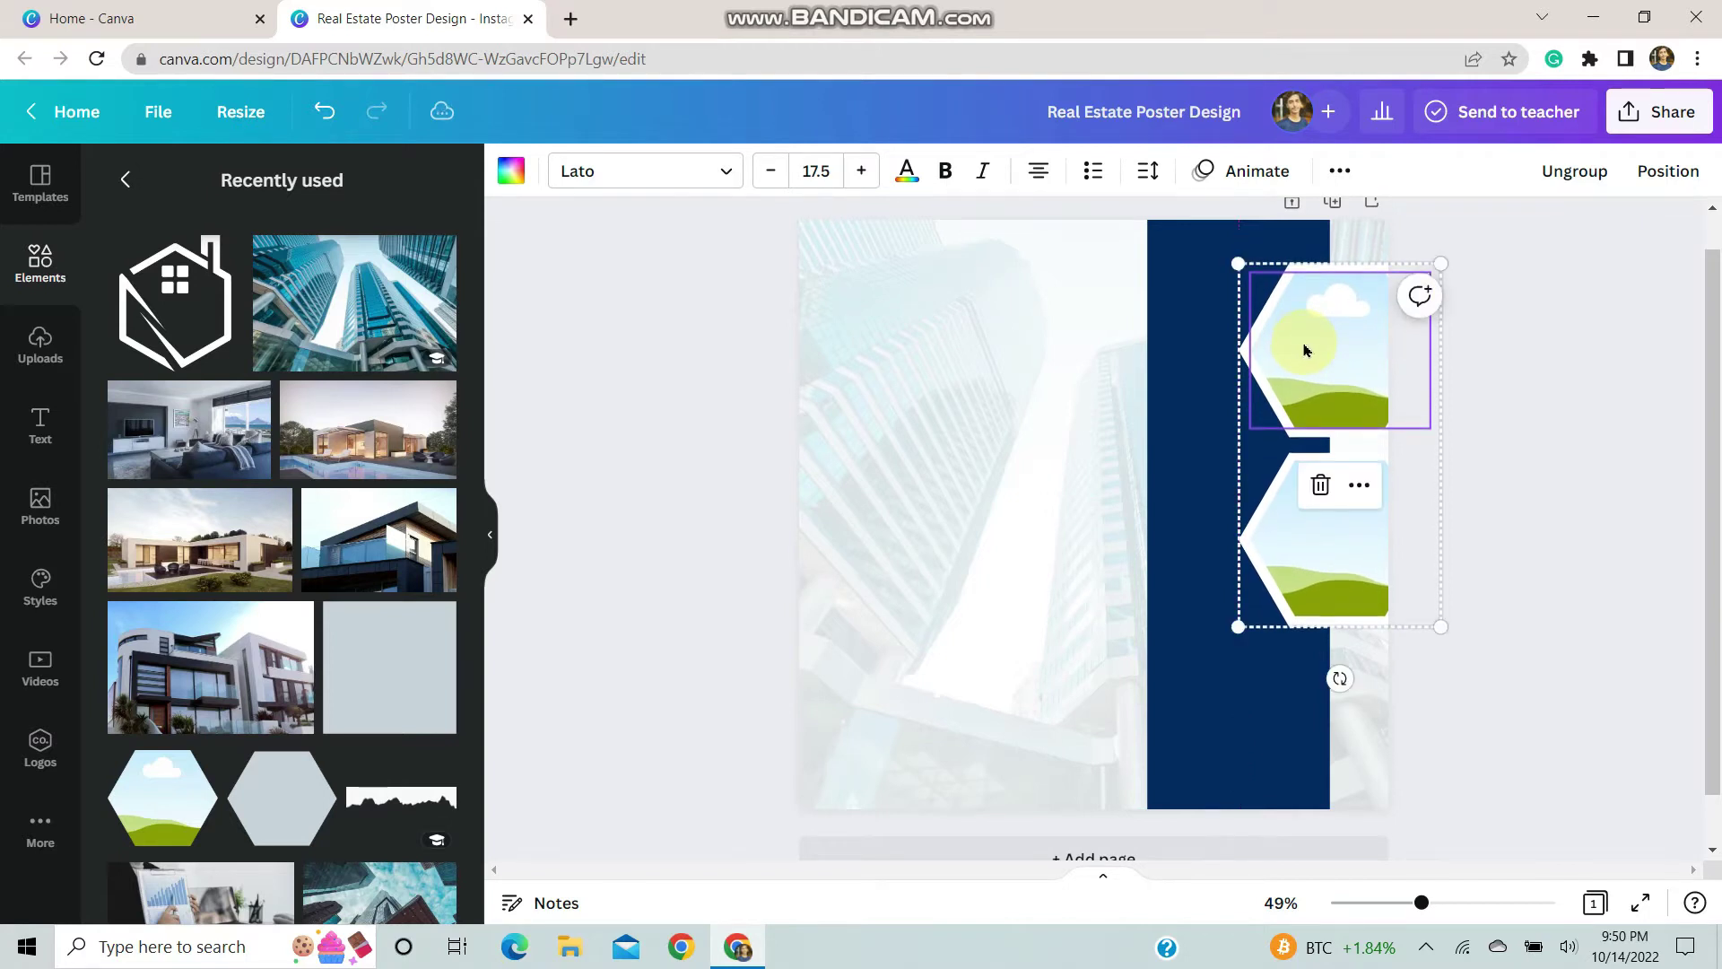
pyautogui.click(992, 446)
pyautogui.click(1245, 500)
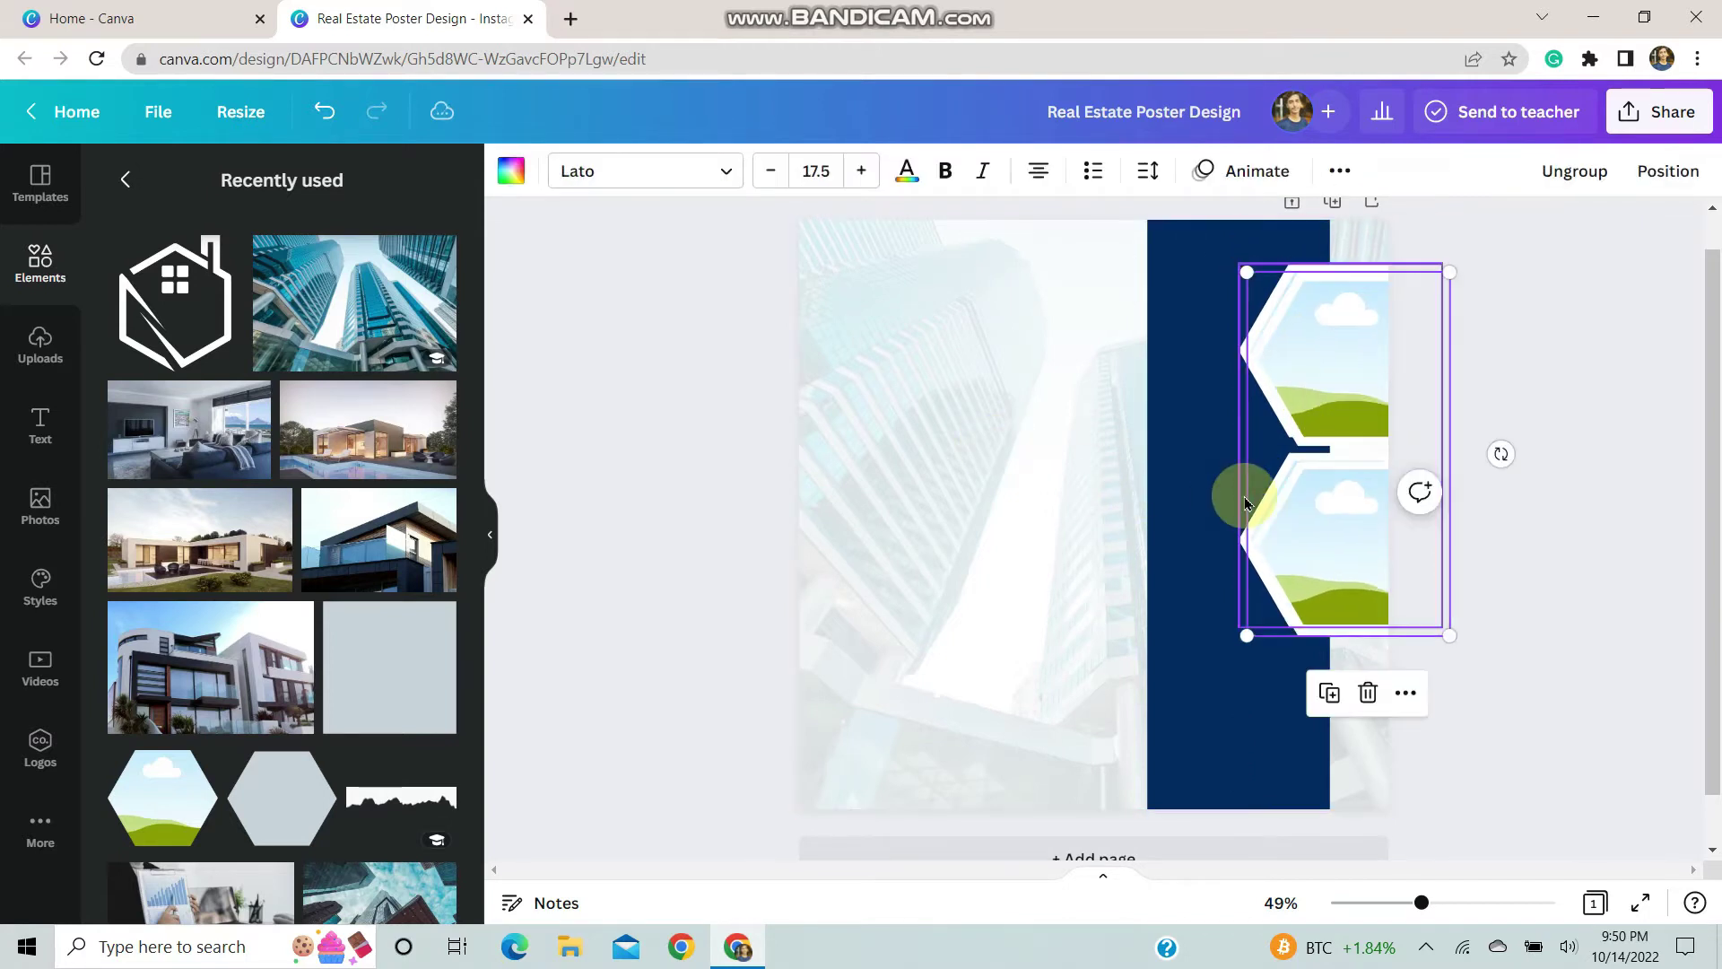
pyautogui.moveTo(1273, 562); pyautogui.dragTo(1205, 634)
pyautogui.click(952, 584)
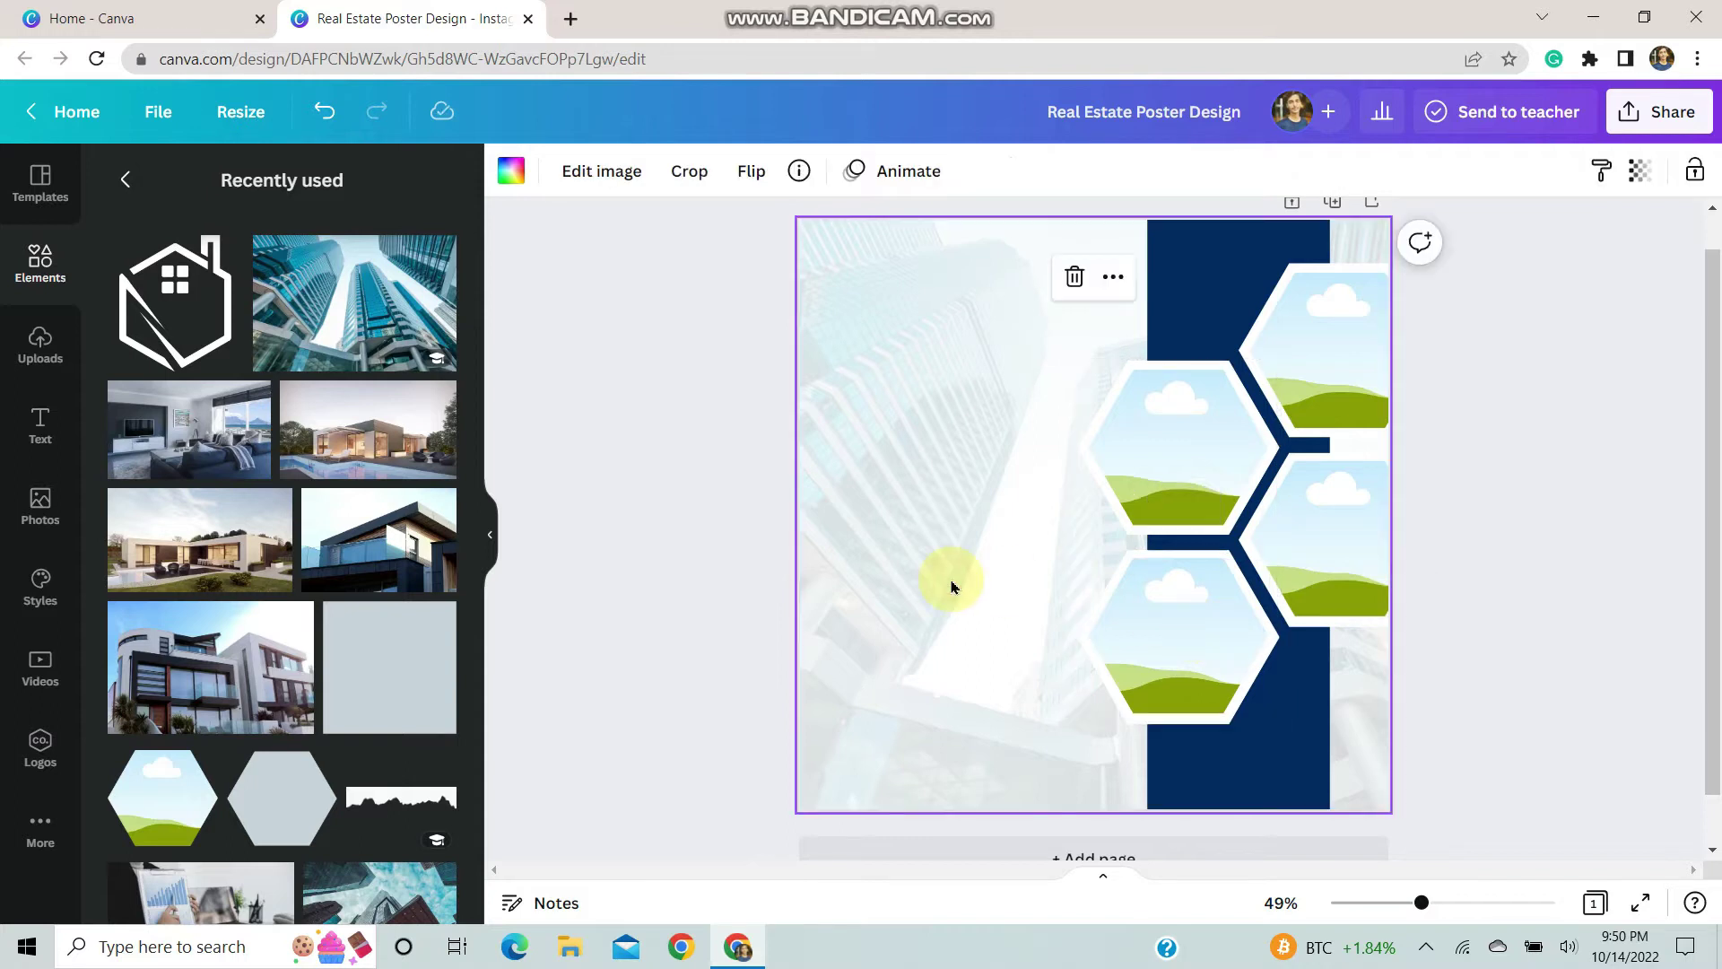
# - Add a rectangle and shape it into a short navy bar at the poster's left edge, level with the upper-left hexagon
pyautogui.click(646, 440)
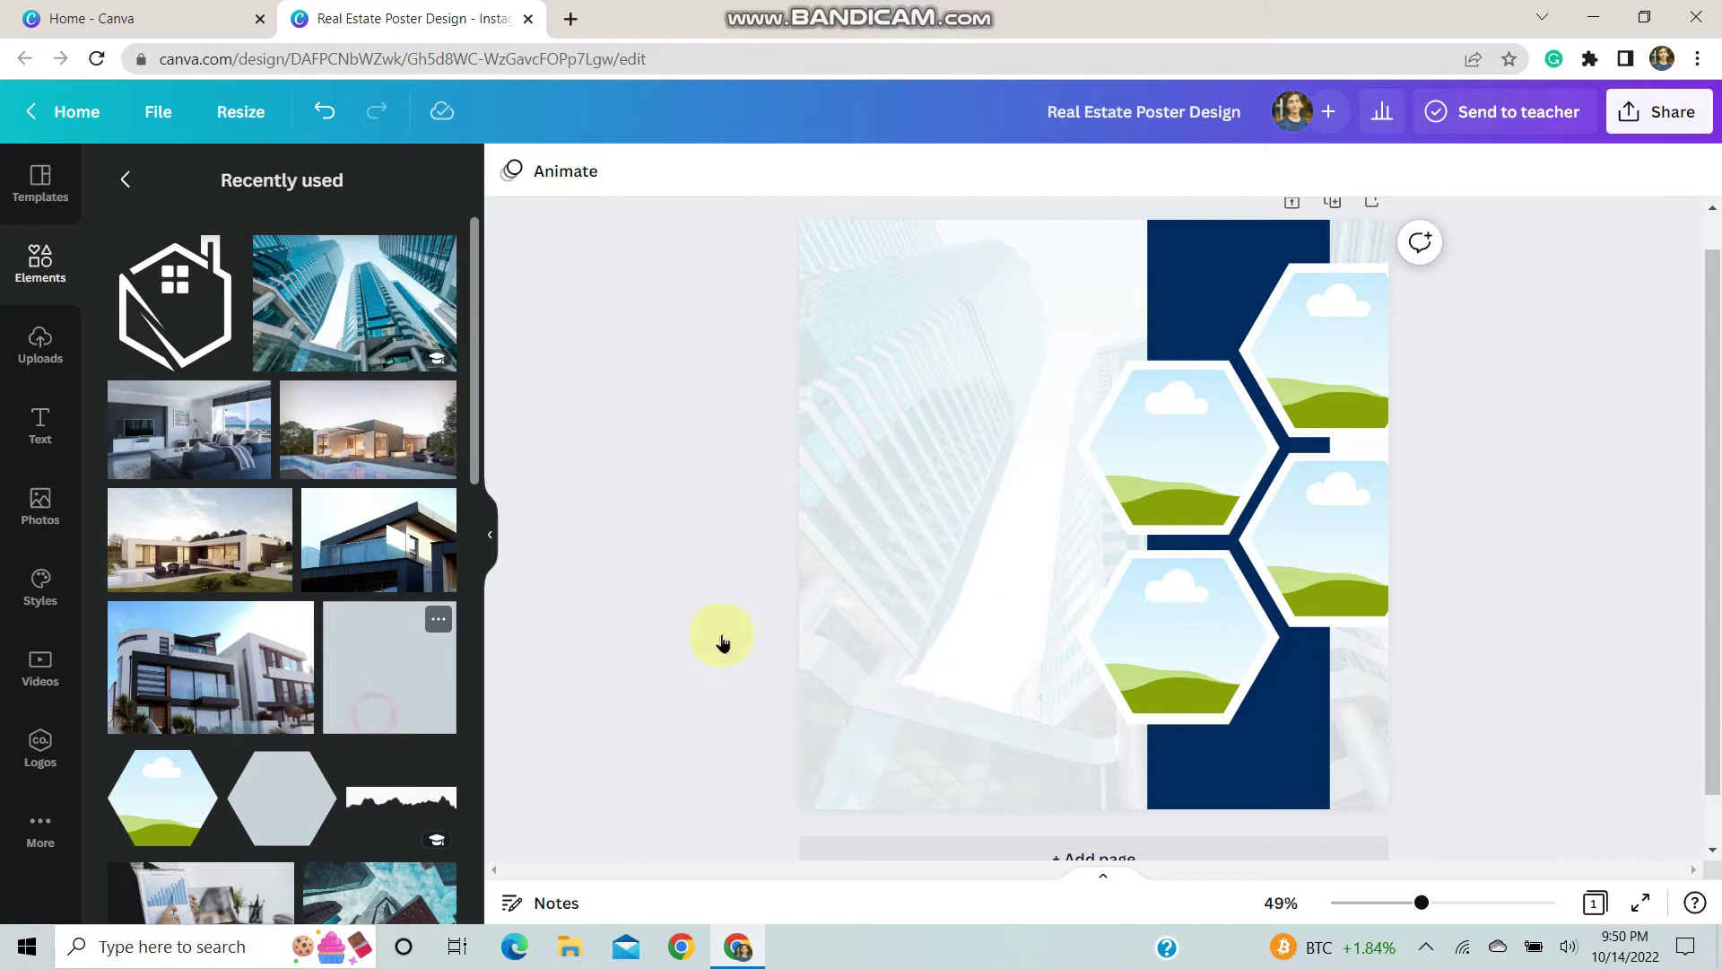
pyautogui.press('r')
pyautogui.moveTo(1088, 604); pyautogui.dragTo(795, 442)
pyautogui.click(1050, 517)
pyautogui.moveTo(920, 444); pyautogui.dragTo(998, 446)
pyautogui.click(661, 515)
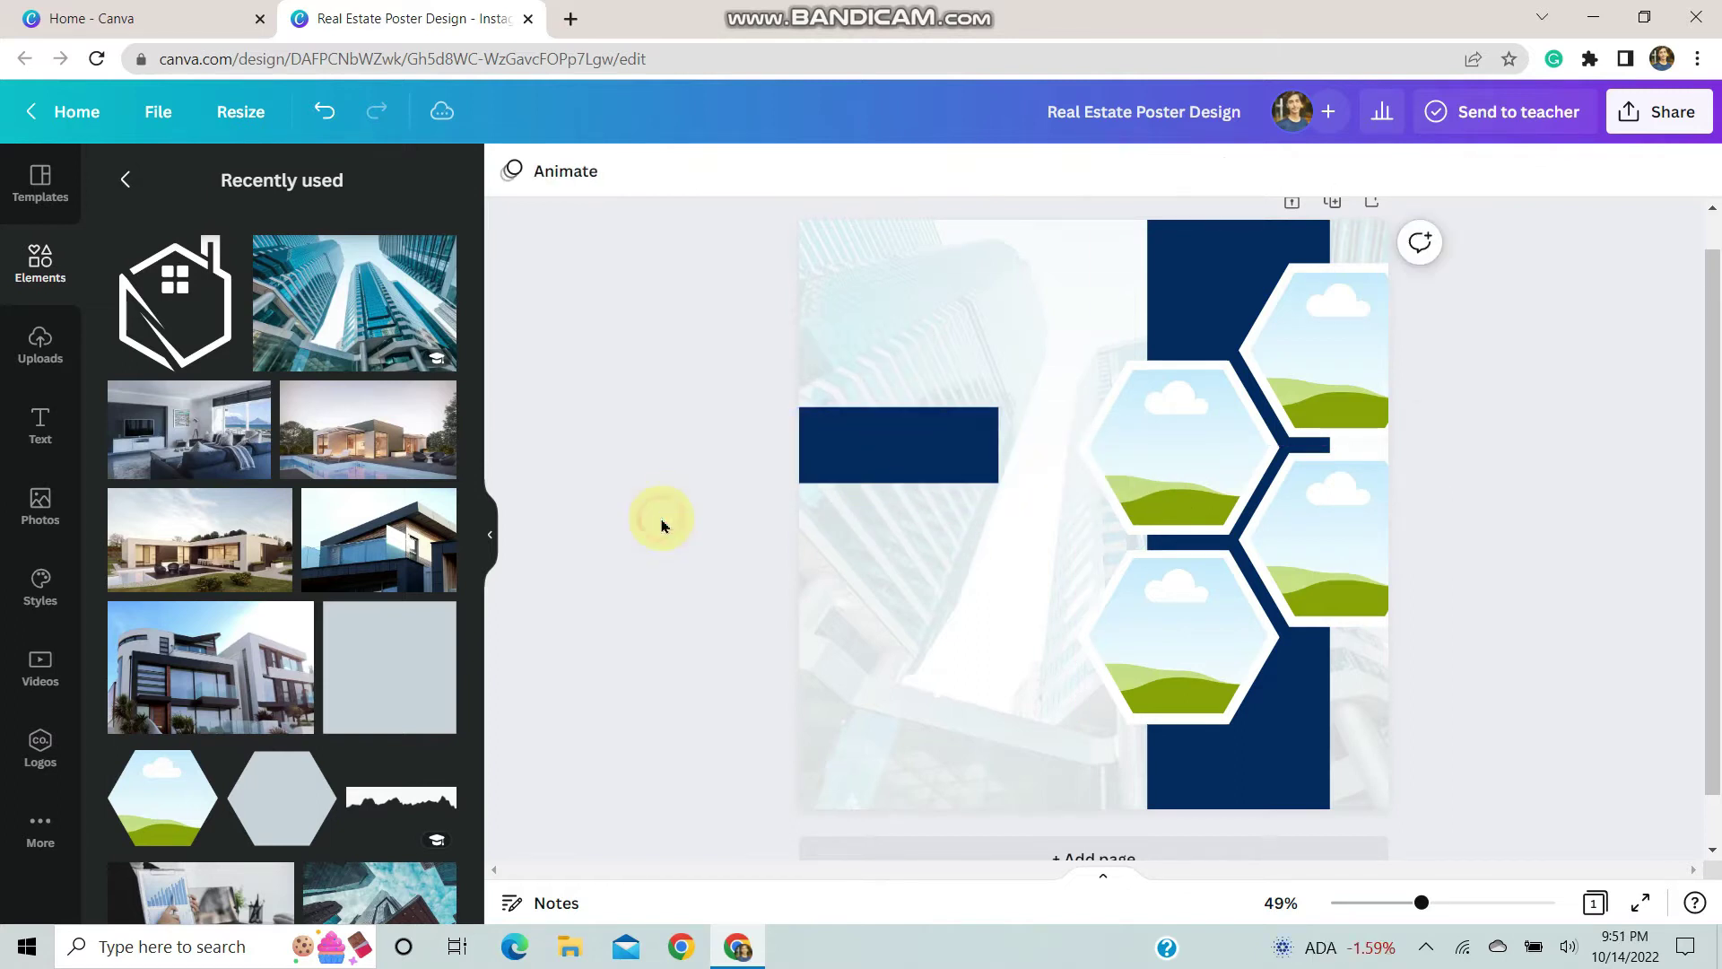
# - Stretch the navy bar's right end slightly further toward the hexagons
pyautogui.click(902, 465)
pyautogui.moveTo(1000, 444); pyautogui.dragTo(1033, 442)
pyautogui.click(646, 550)
pyautogui.click(900, 445)
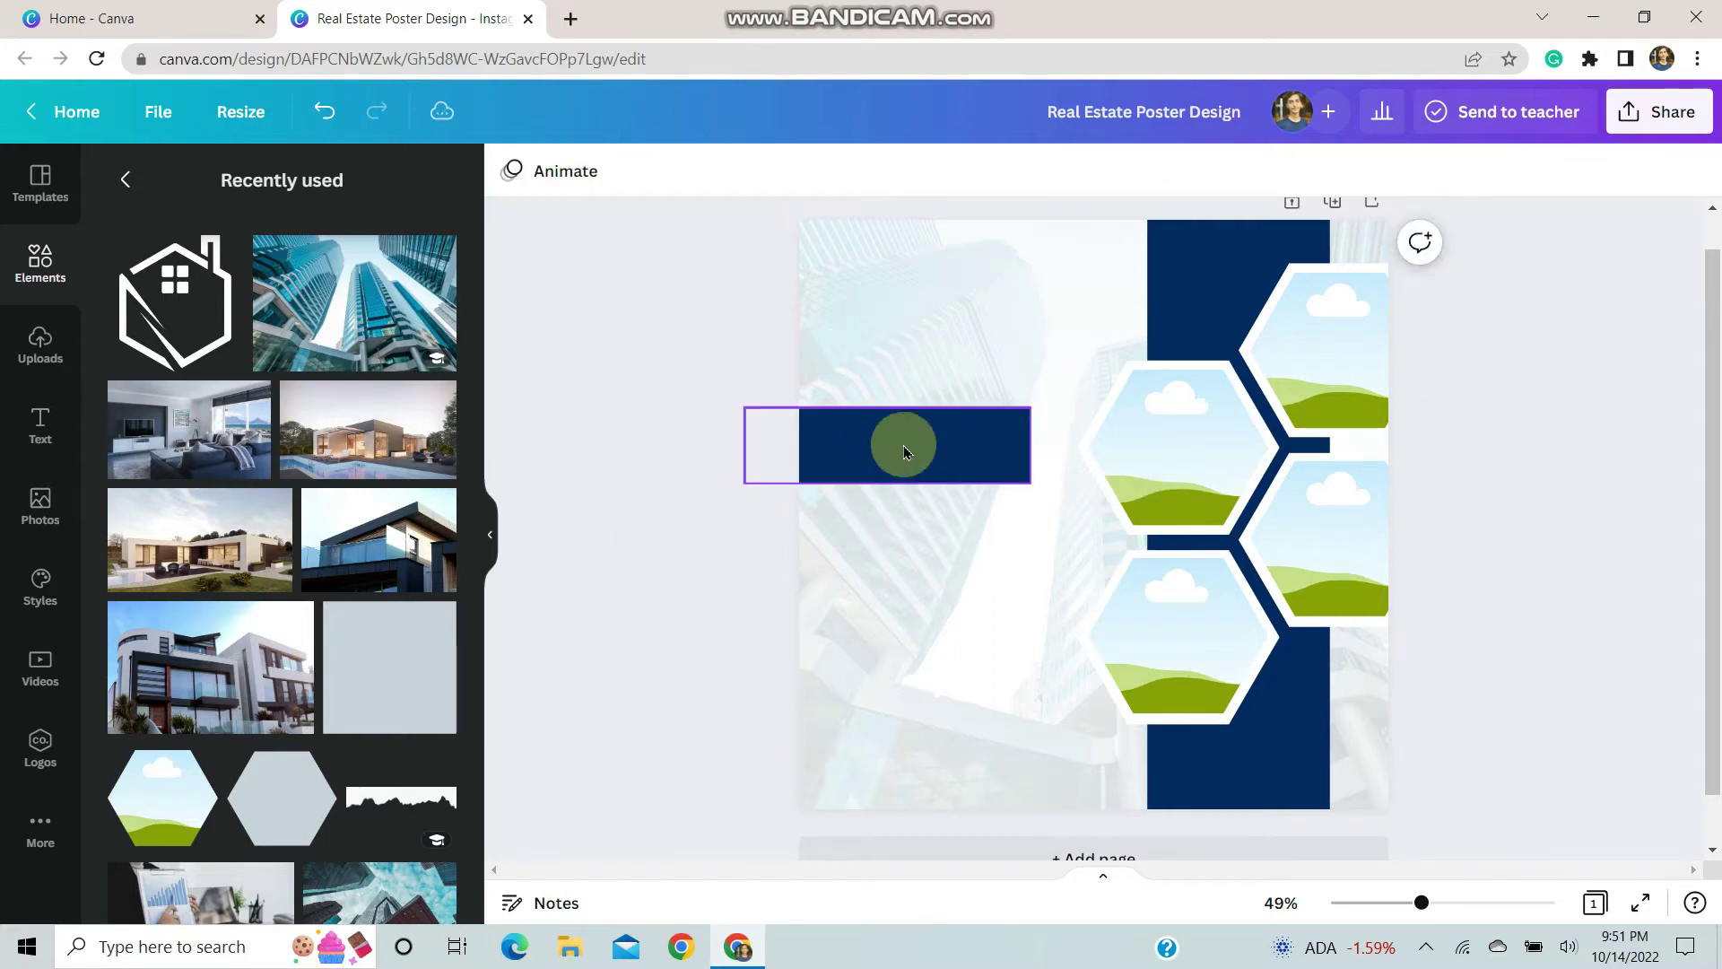
pyautogui.click(669, 481)
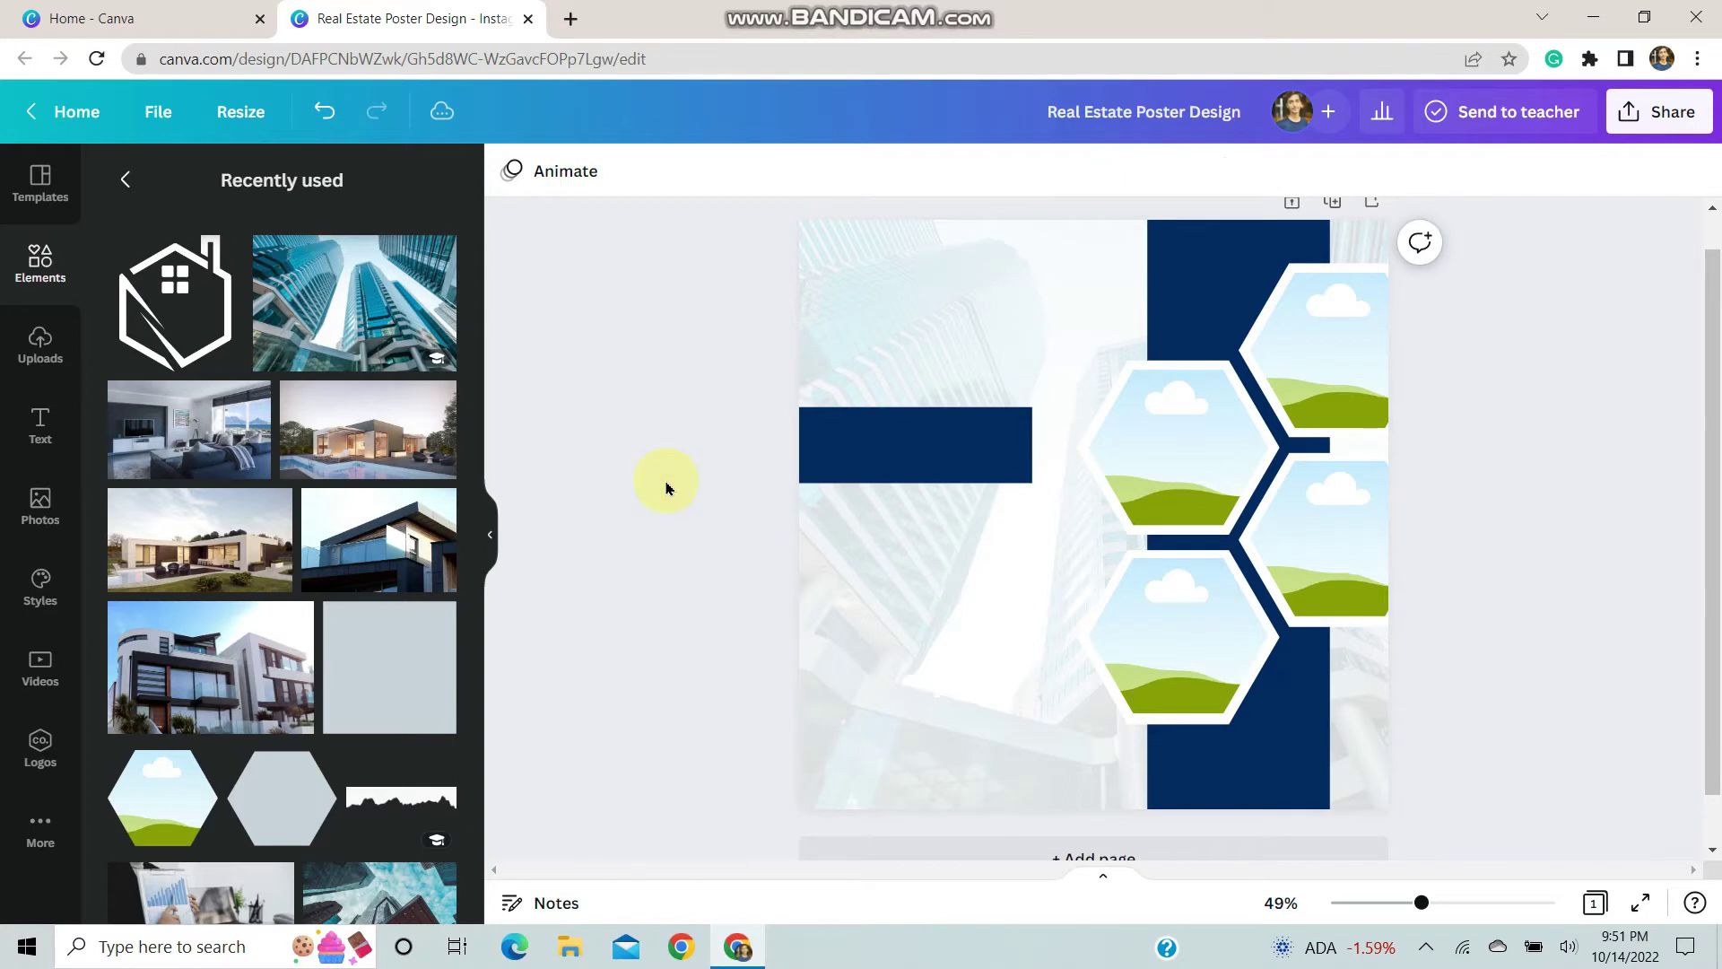
# - Add the house outline graphic, color it white, and place it small on the navy band above the hexagons
pyautogui.scroll(-1, 634, 686)
pyautogui.scroll(2, 634, 687)
pyautogui.scroll(-2, 557, 582)
pyautogui.click(175, 296)
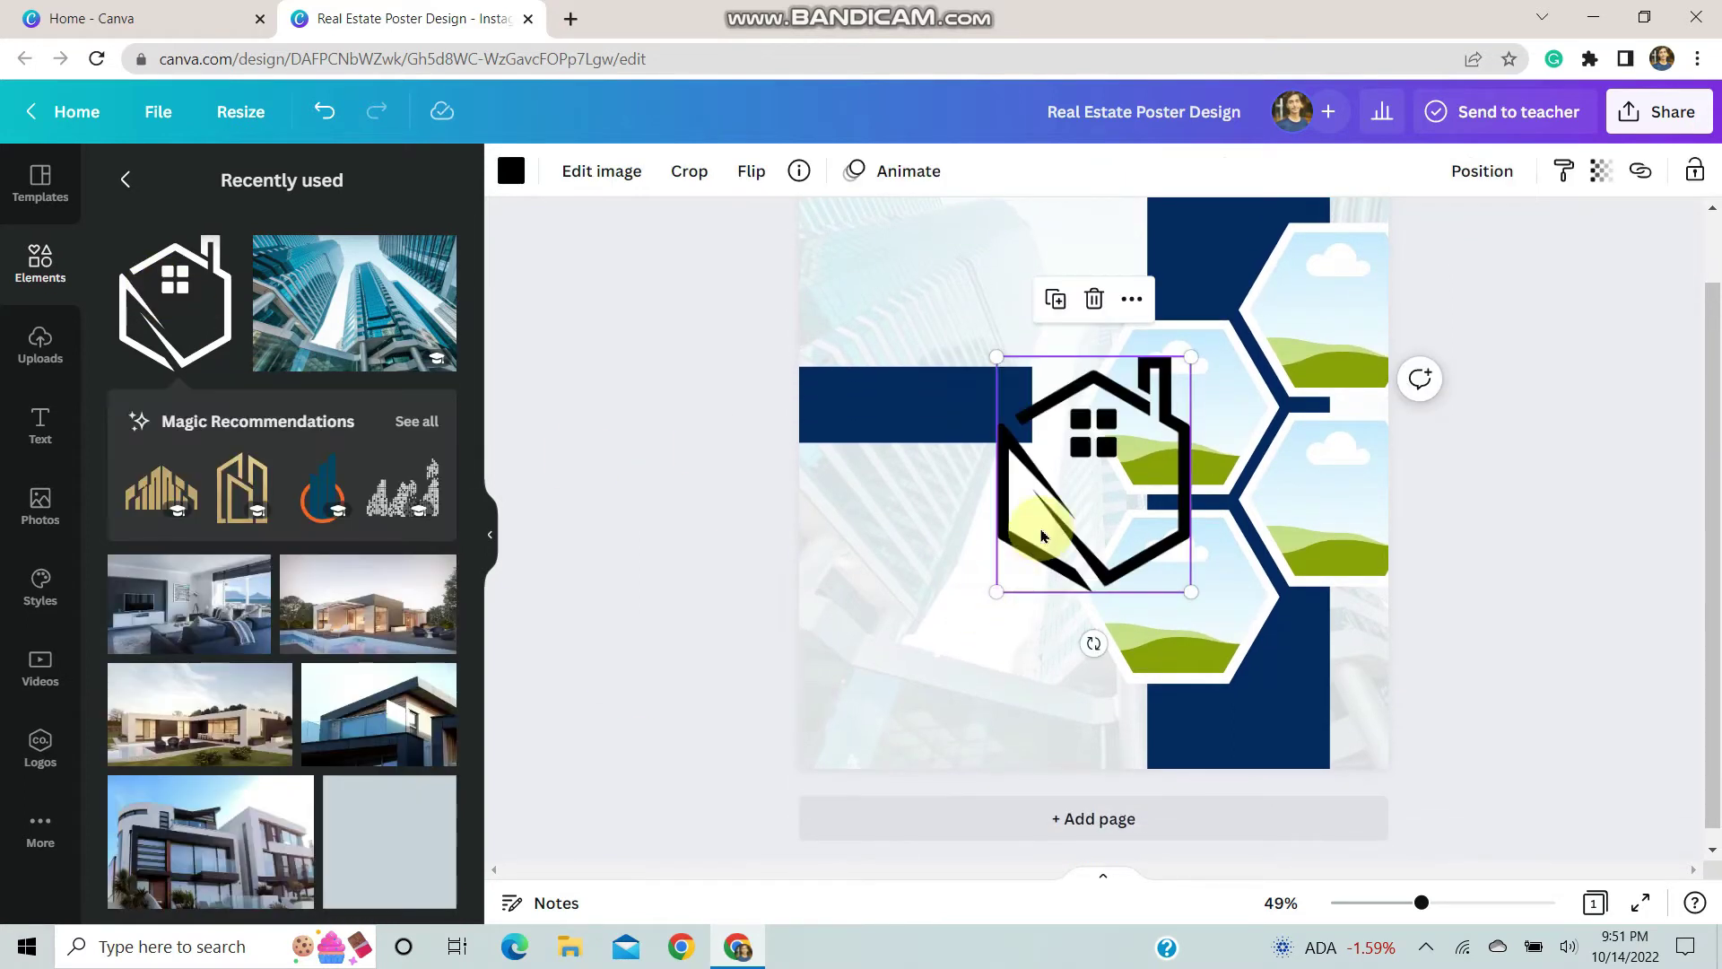
pyautogui.click(509, 167)
pyautogui.click(311, 288)
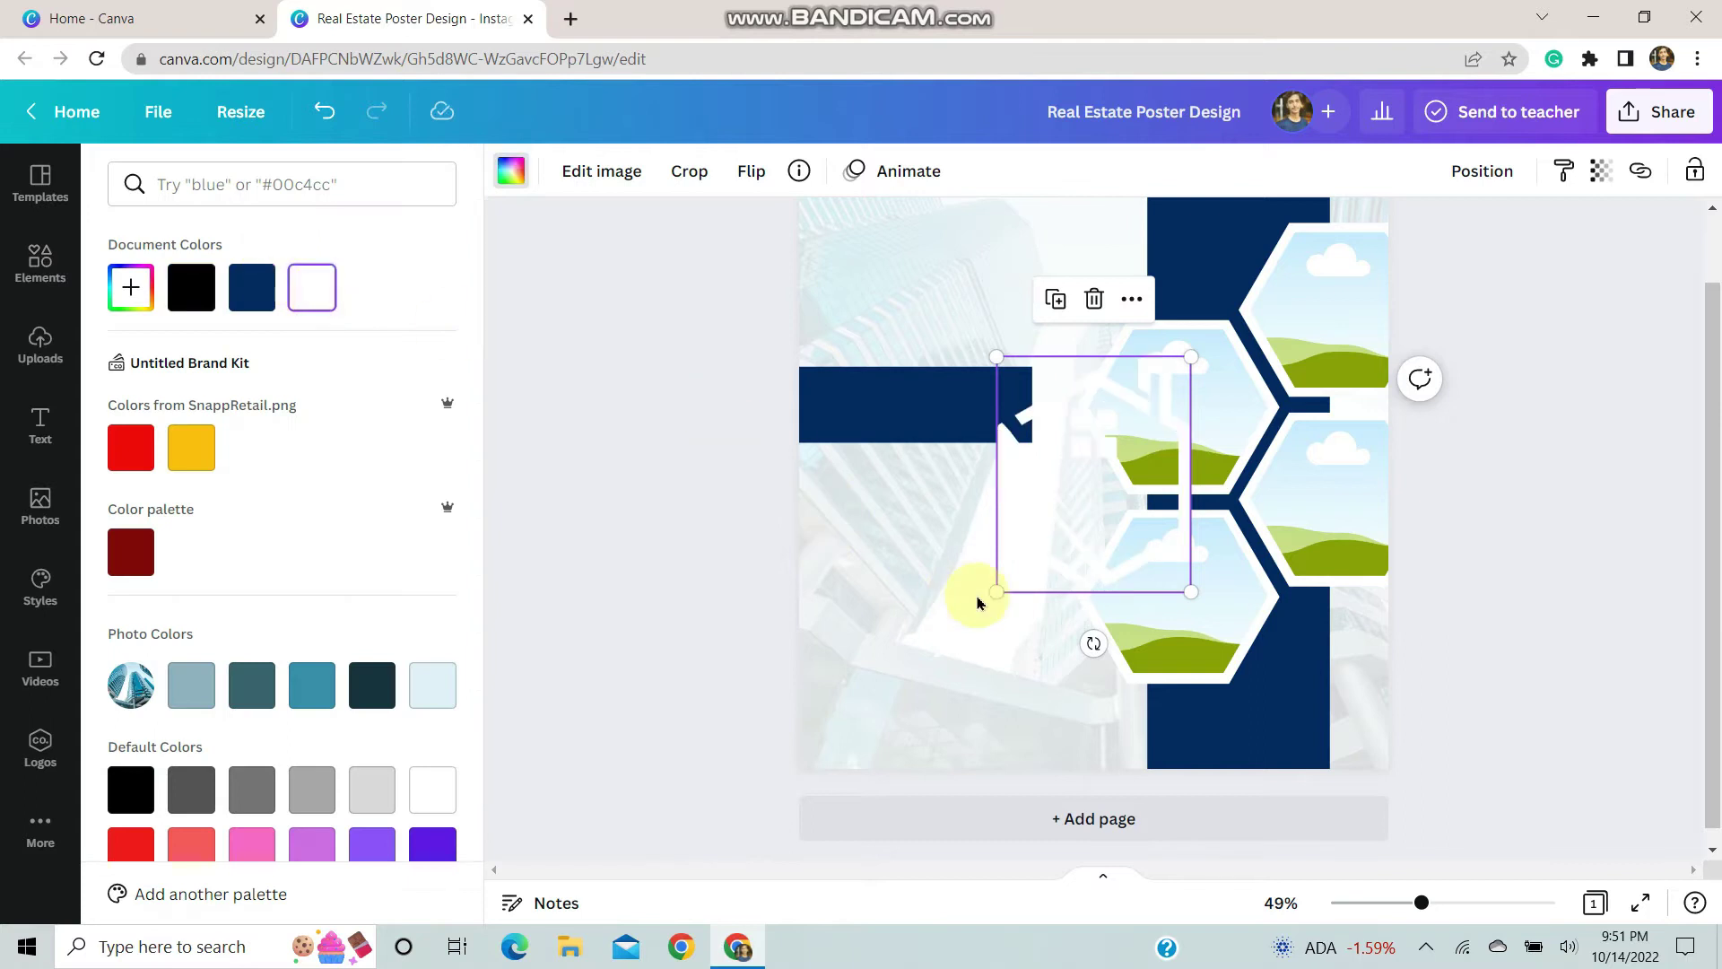
pyautogui.moveTo(996, 592); pyautogui.dragTo(1225, 354)
pyautogui.click(604, 557)
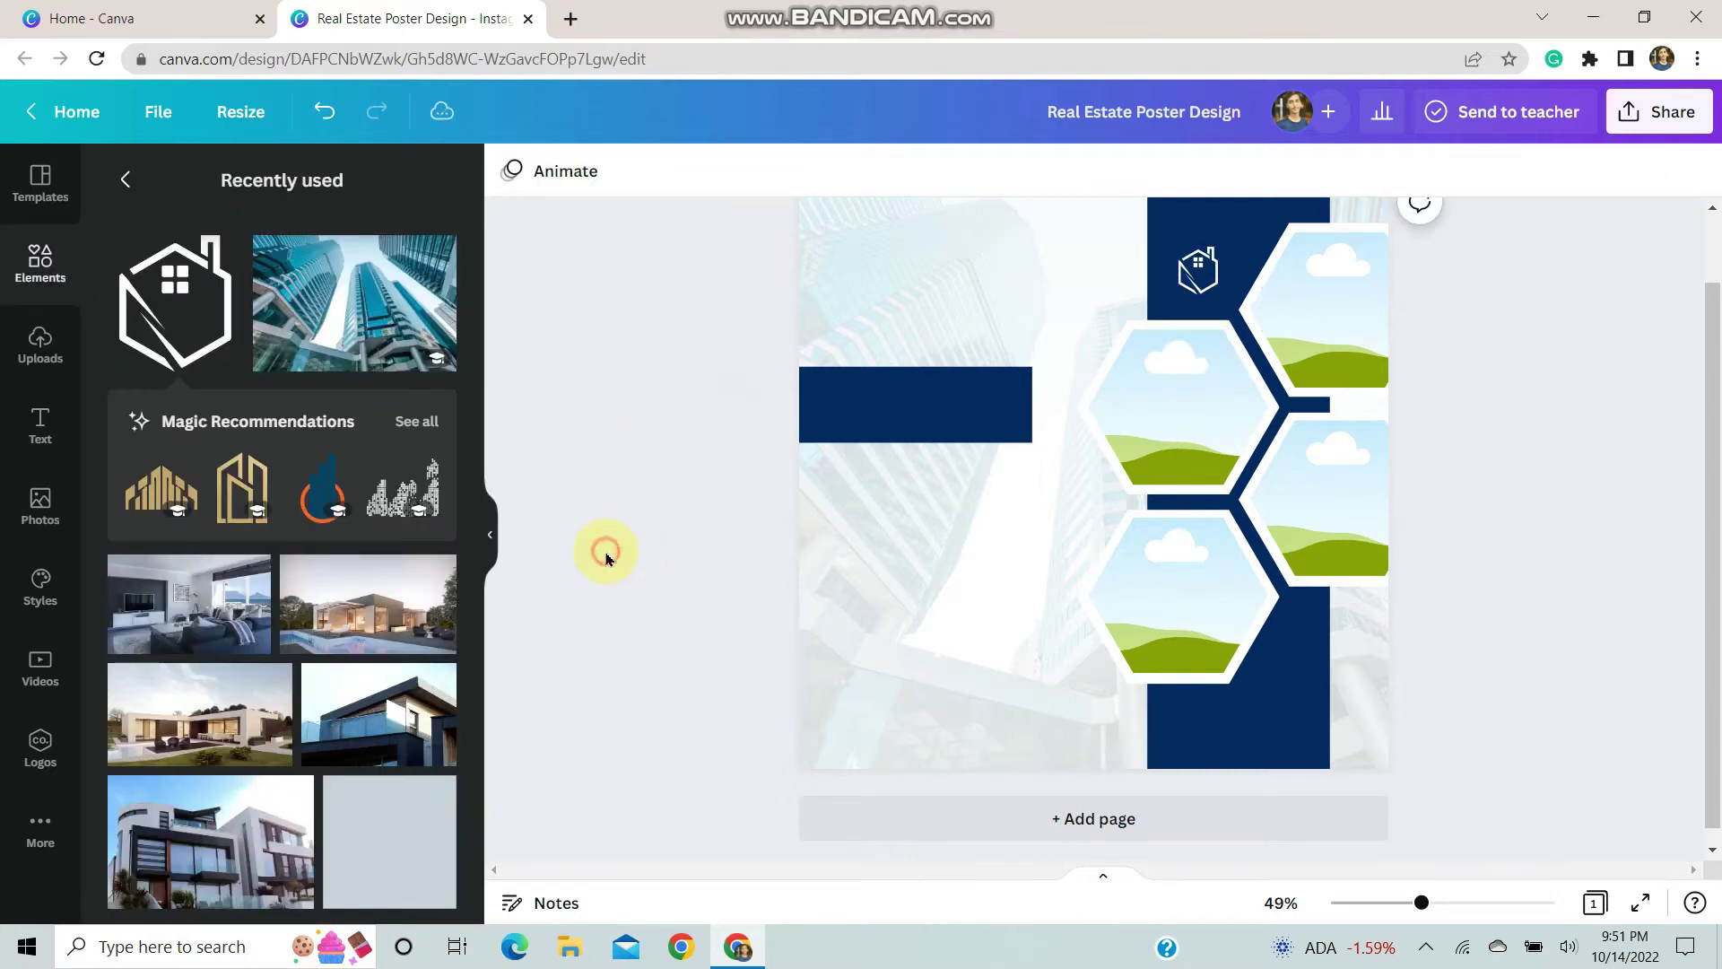
# - Add a heading that reads "new home for sale" on two lines, breaking after "home"
pyautogui.click(36, 419)
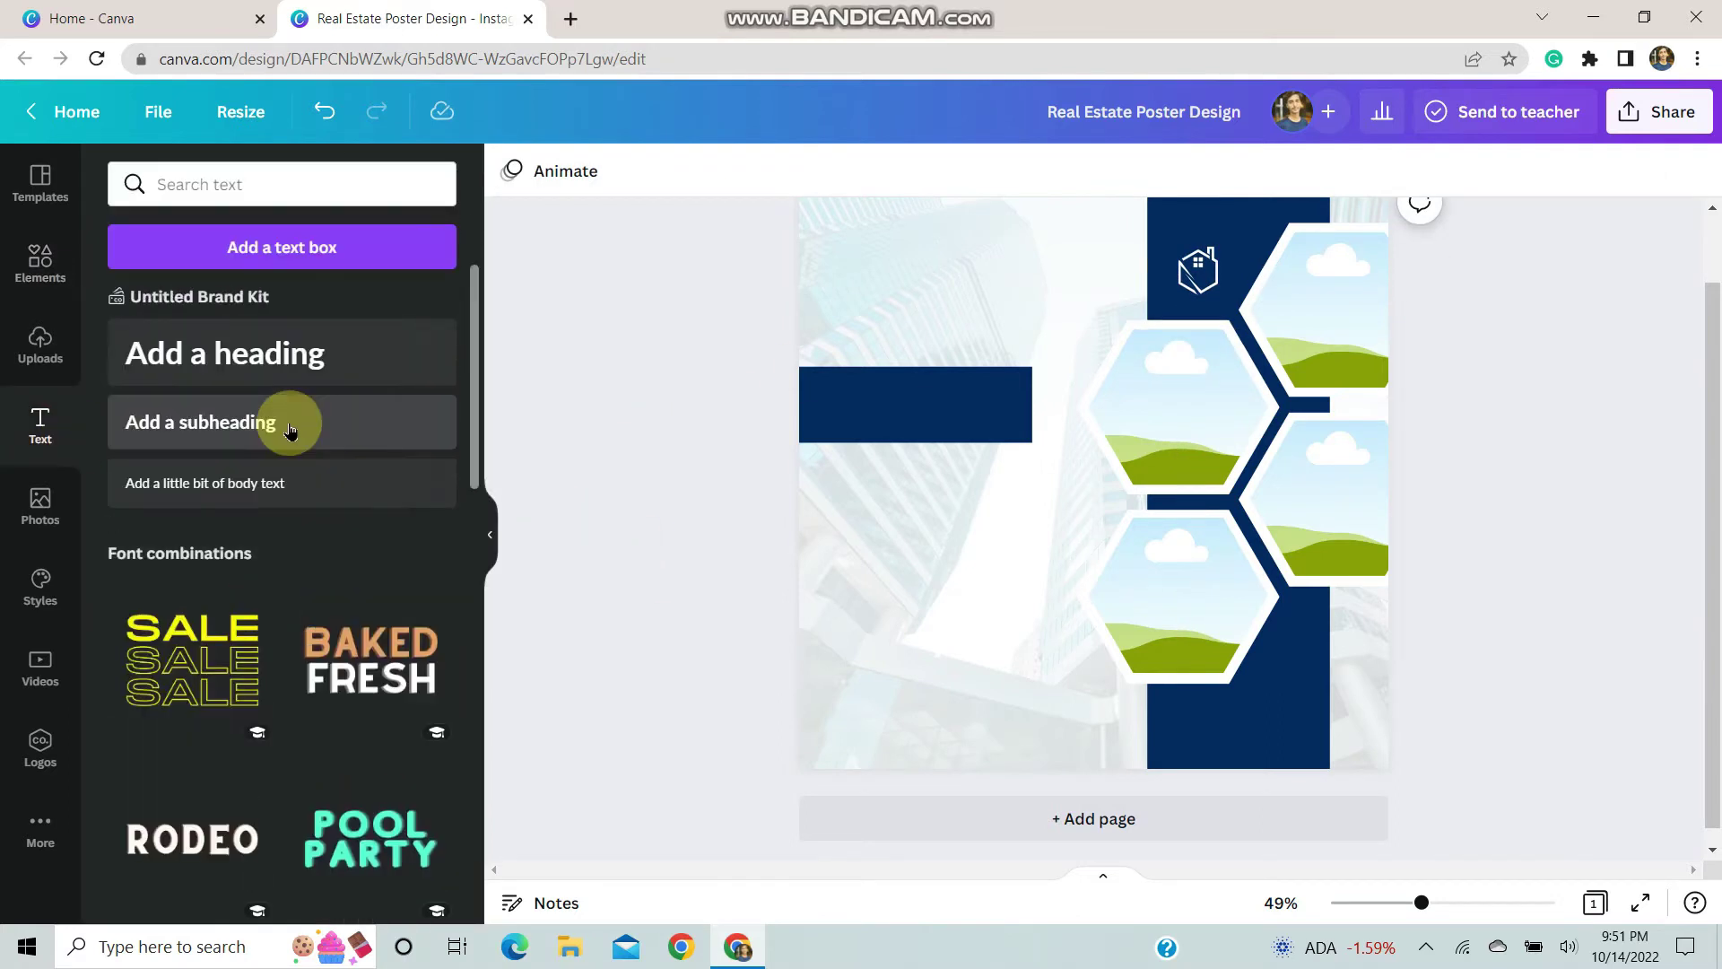
pyautogui.click(289, 380)
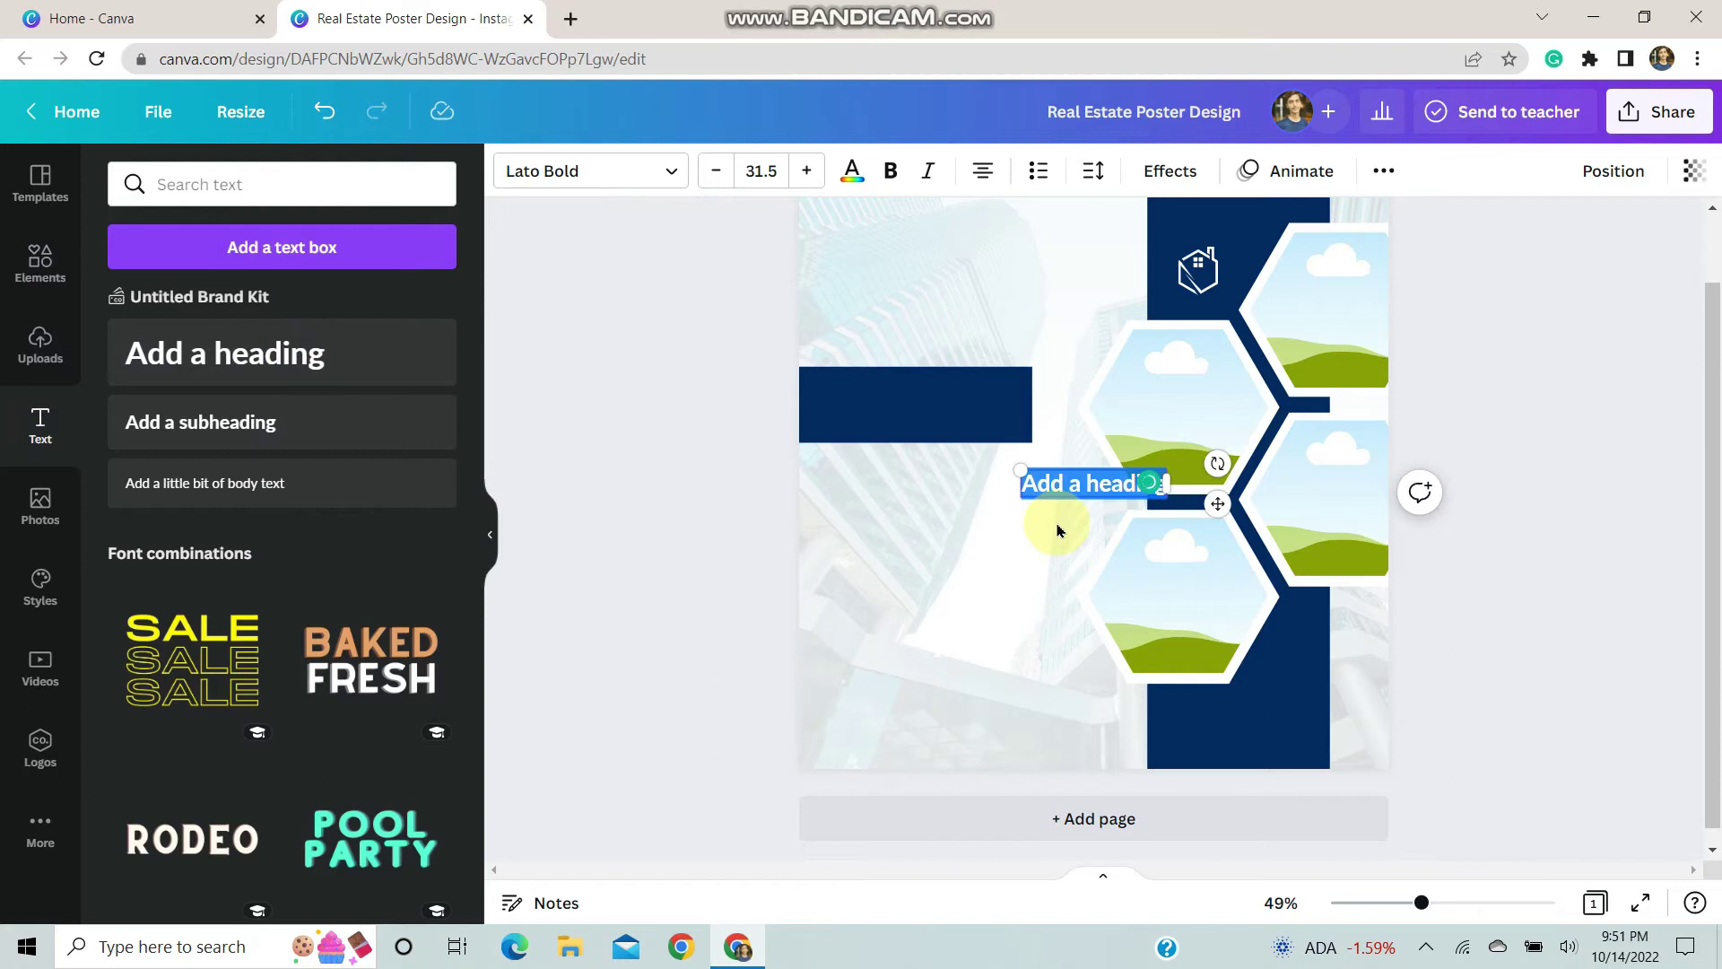
pyautogui.press('BackSpace')
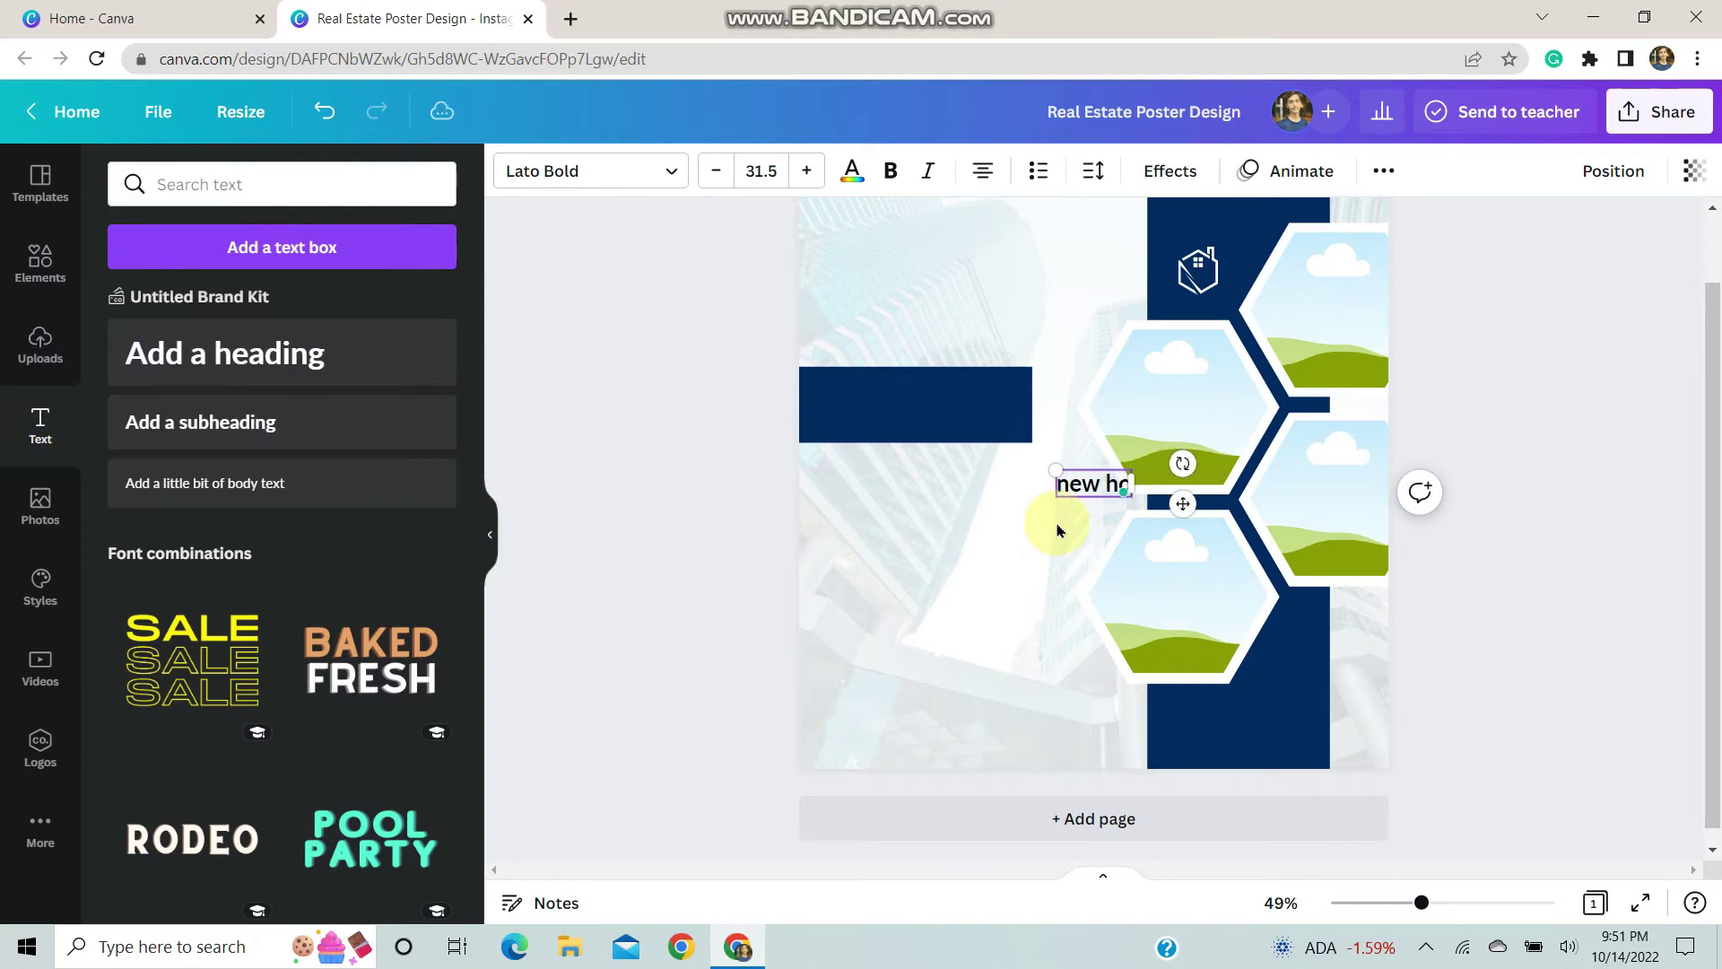
pyautogui.write('new home')
pyautogui.press('Return')
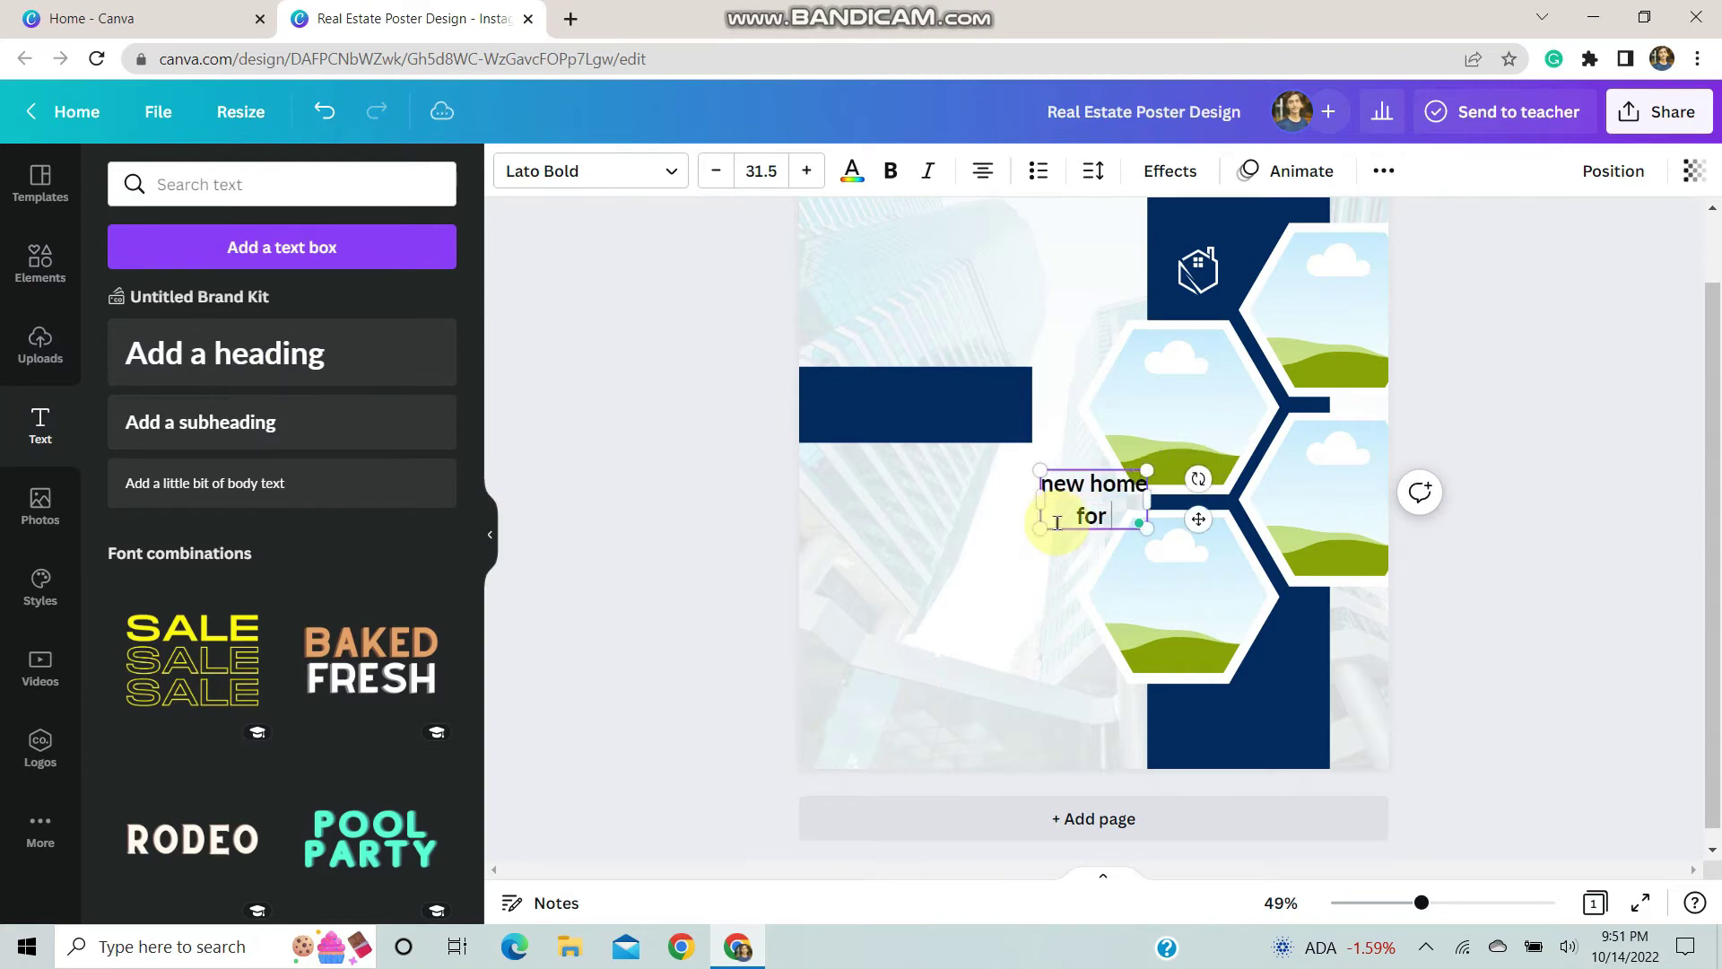
pyautogui.click(976, 595)
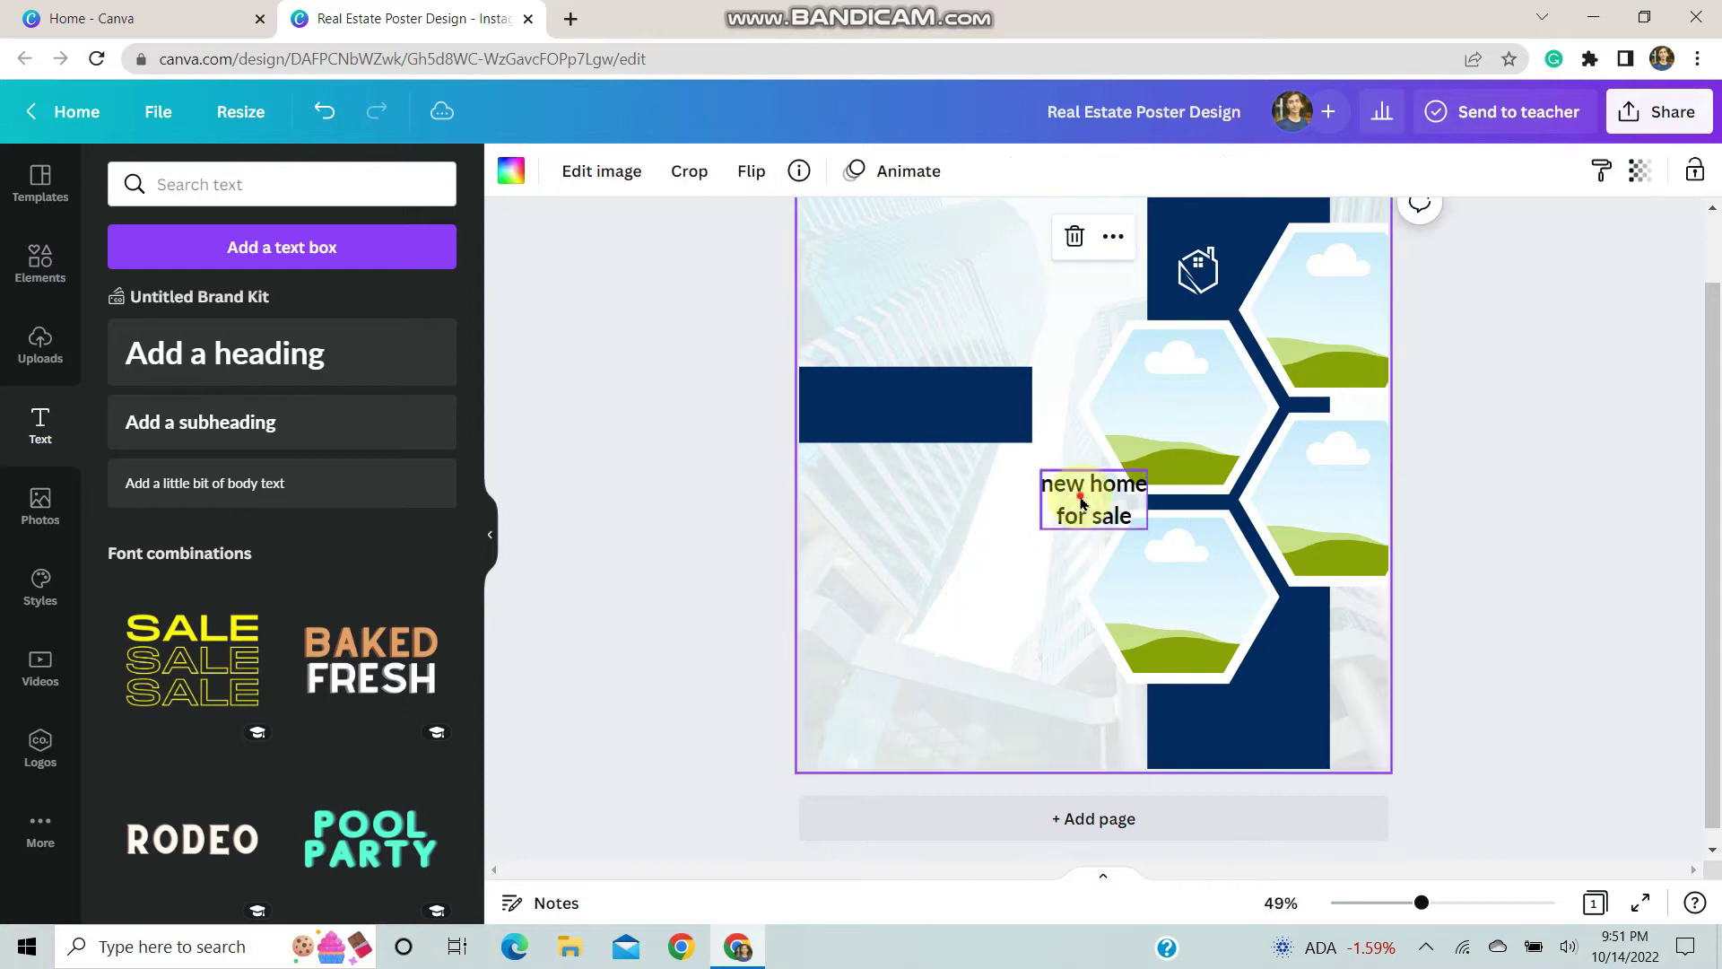
# - Convert the heading to uppercase and make it bold
pyautogui.click(1089, 484)
pyautogui.click(1384, 173)
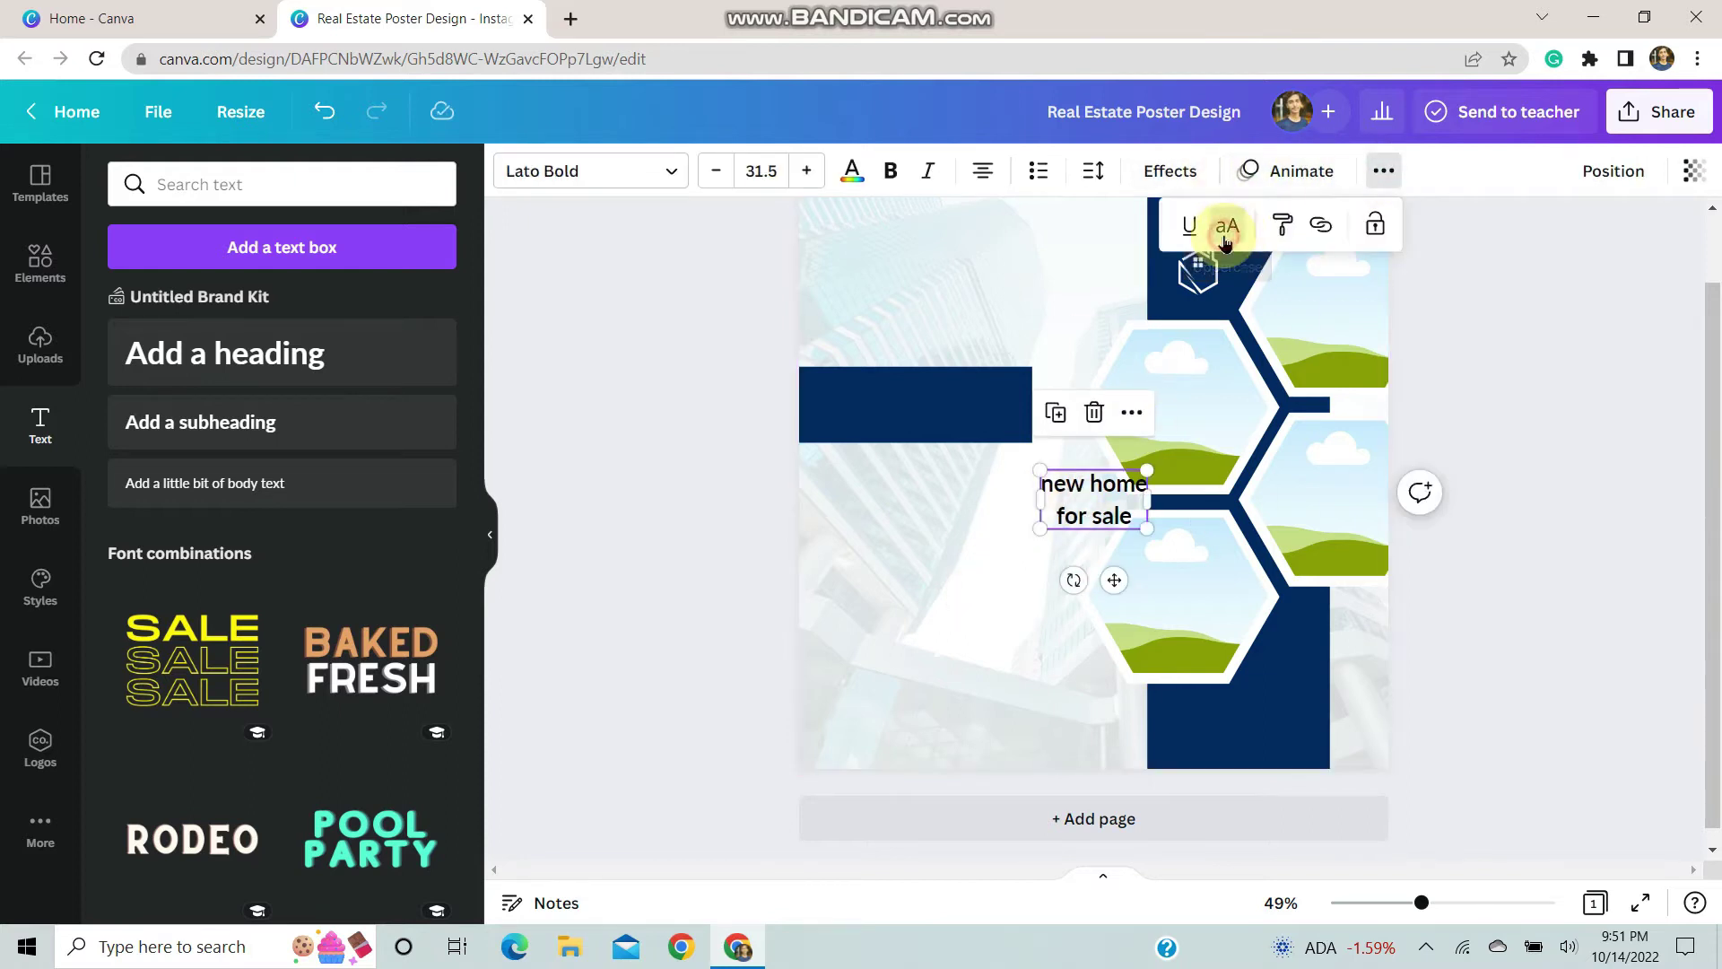
pyautogui.click(1225, 235)
pyautogui.click(726, 421)
pyautogui.click(951, 610)
pyautogui.click(1095, 507)
pyautogui.hotkey('ctrl', 'b')
# - Set the heading's font to League Spartan and widen its text box toward the left
pyautogui.click(670, 174)
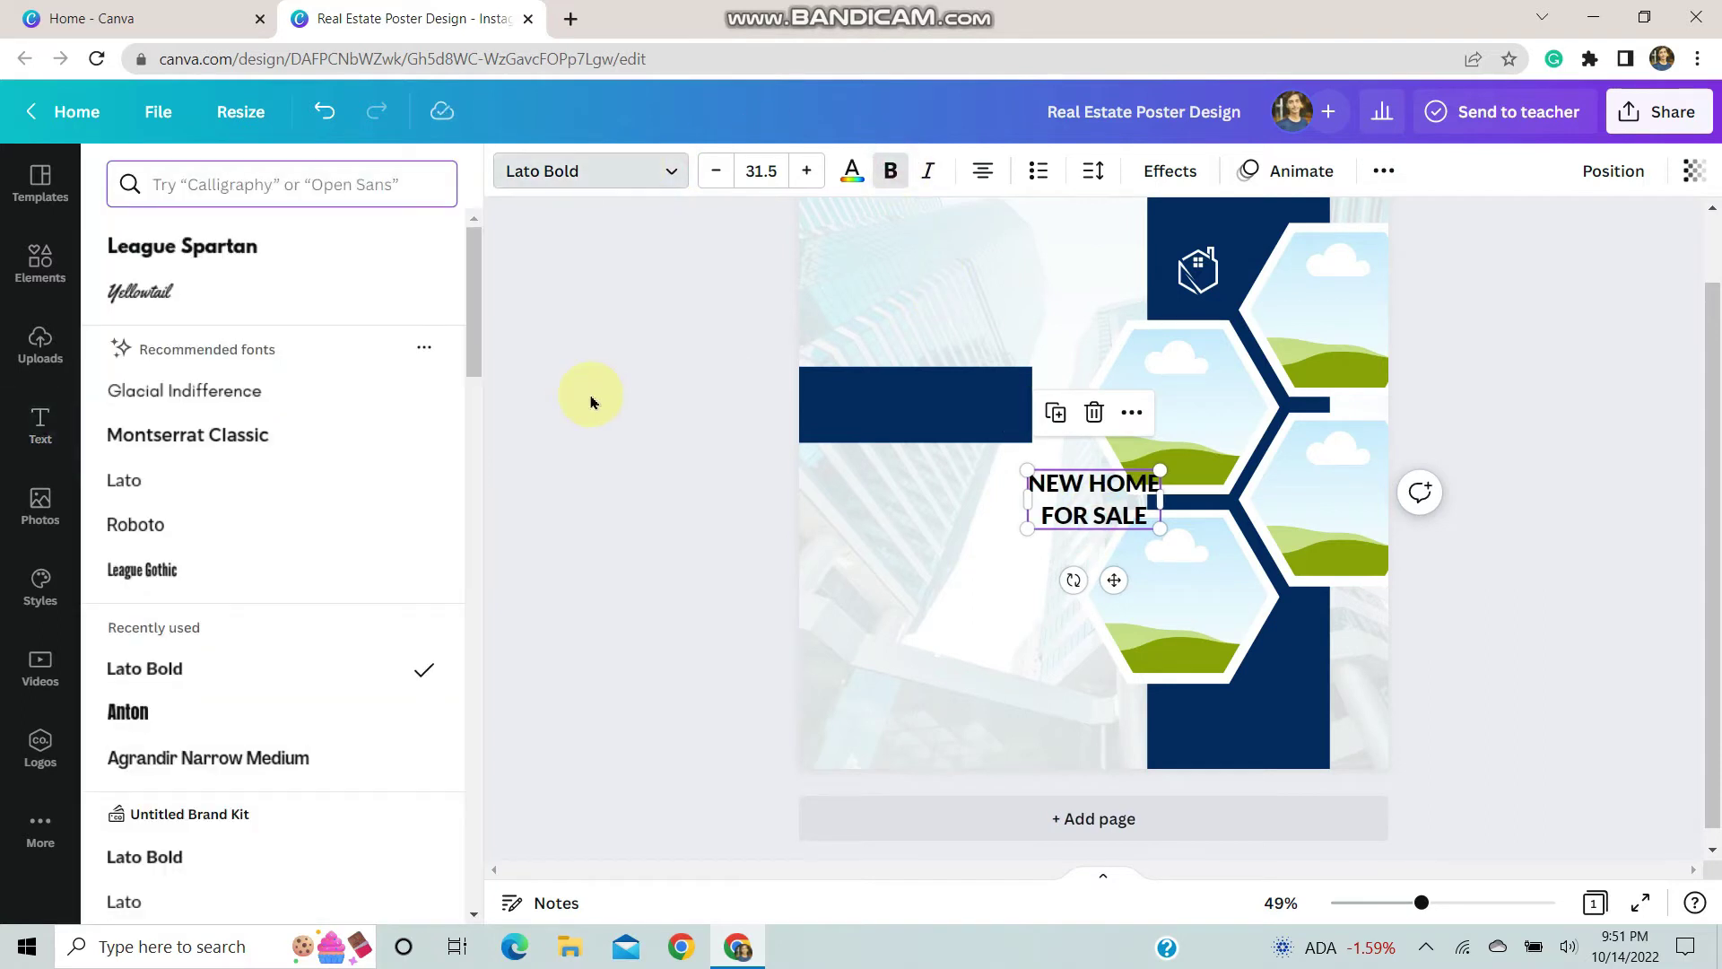
pyautogui.click(215, 246)
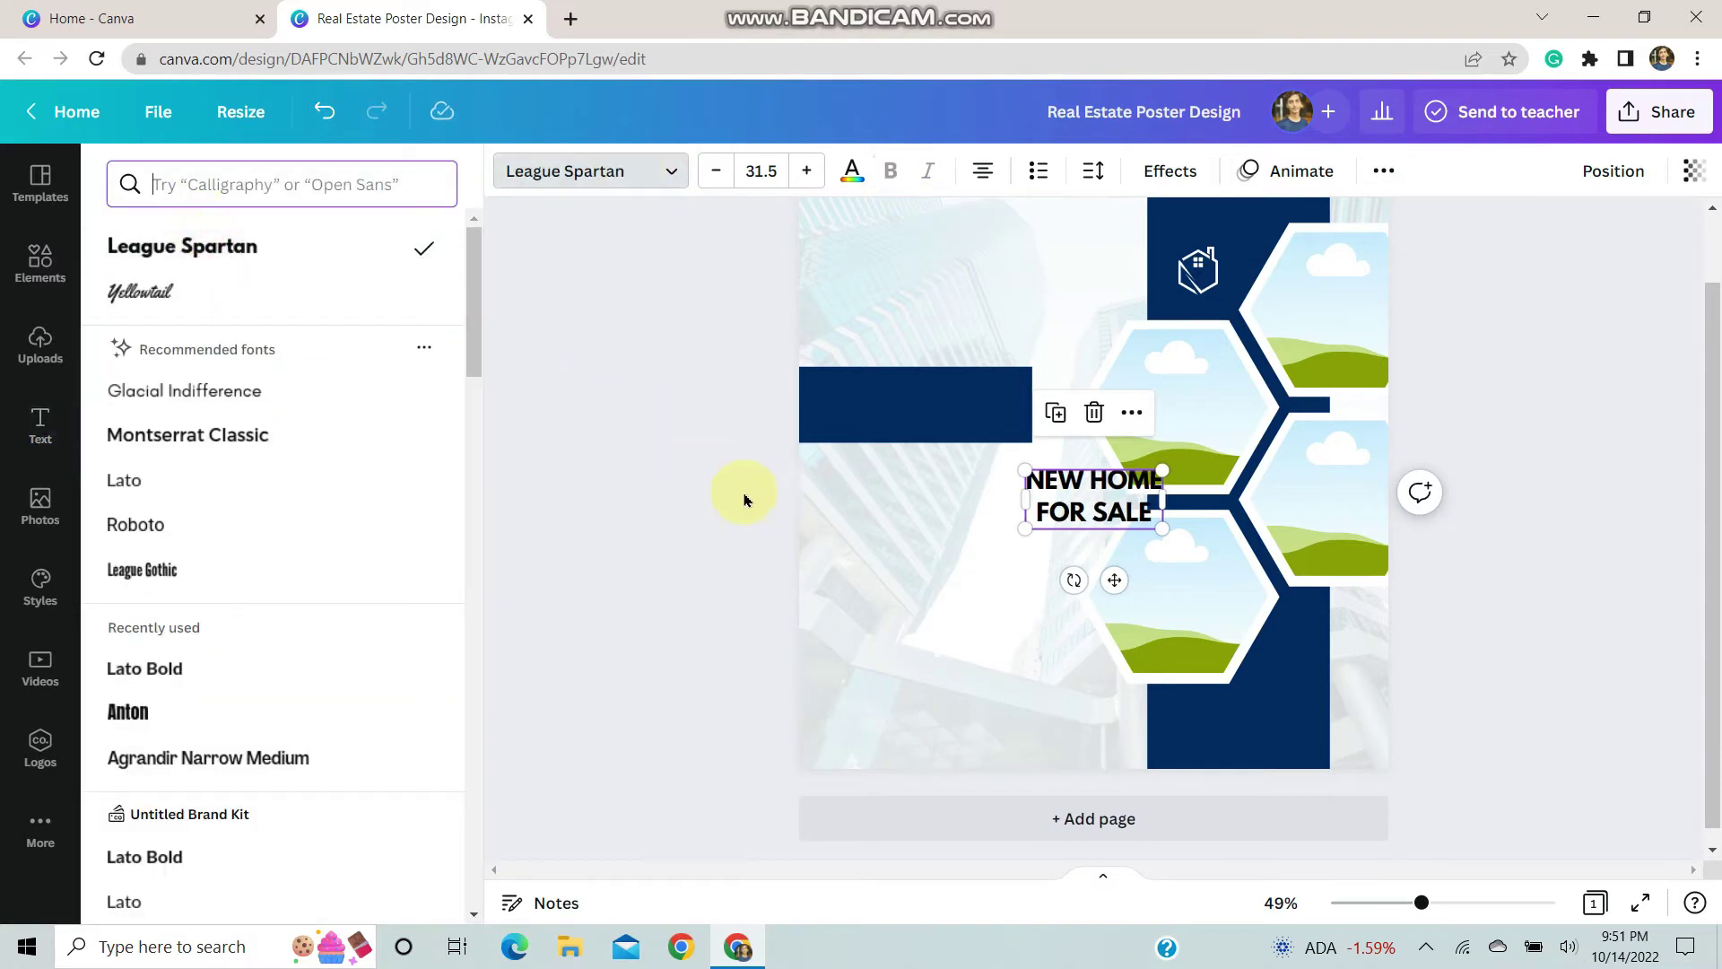
pyautogui.moveTo(1027, 504); pyautogui.dragTo(919, 504)
pyautogui.click(991, 538)
pyautogui.click(977, 595)
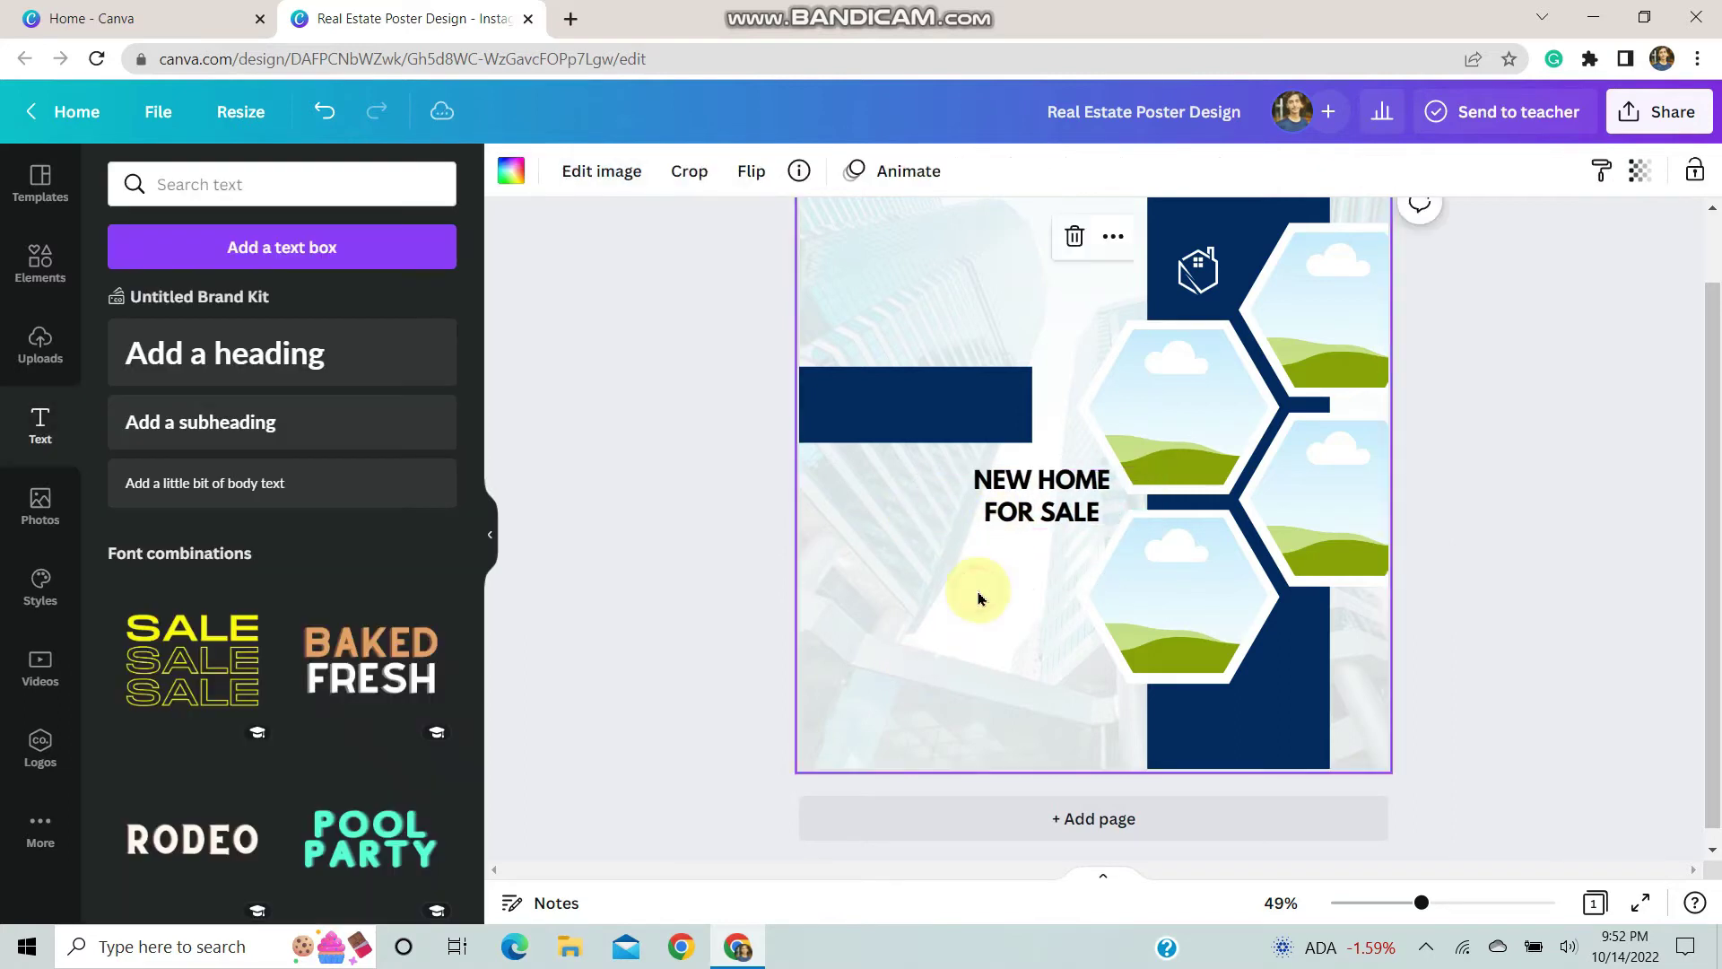
# - Color the heading text with the document's navy and set its font size to 65
pyautogui.click(1058, 490)
pyautogui.click(851, 170)
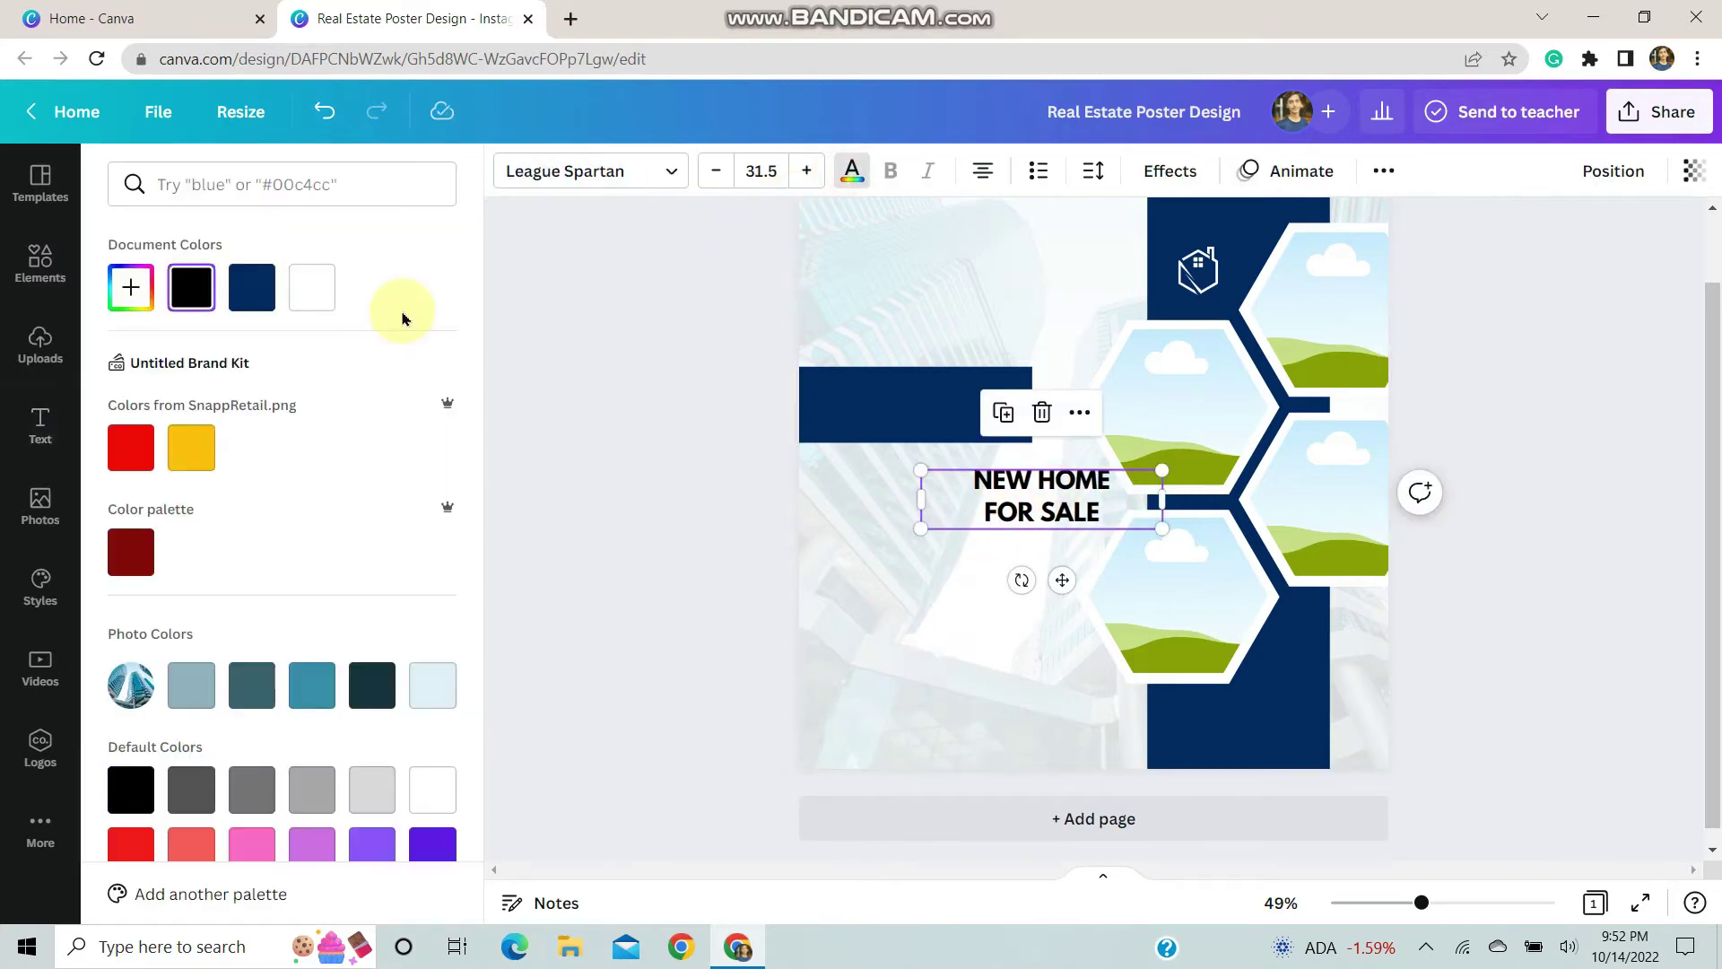
pyautogui.click(251, 287)
pyautogui.click(767, 171)
pyautogui.write('6')
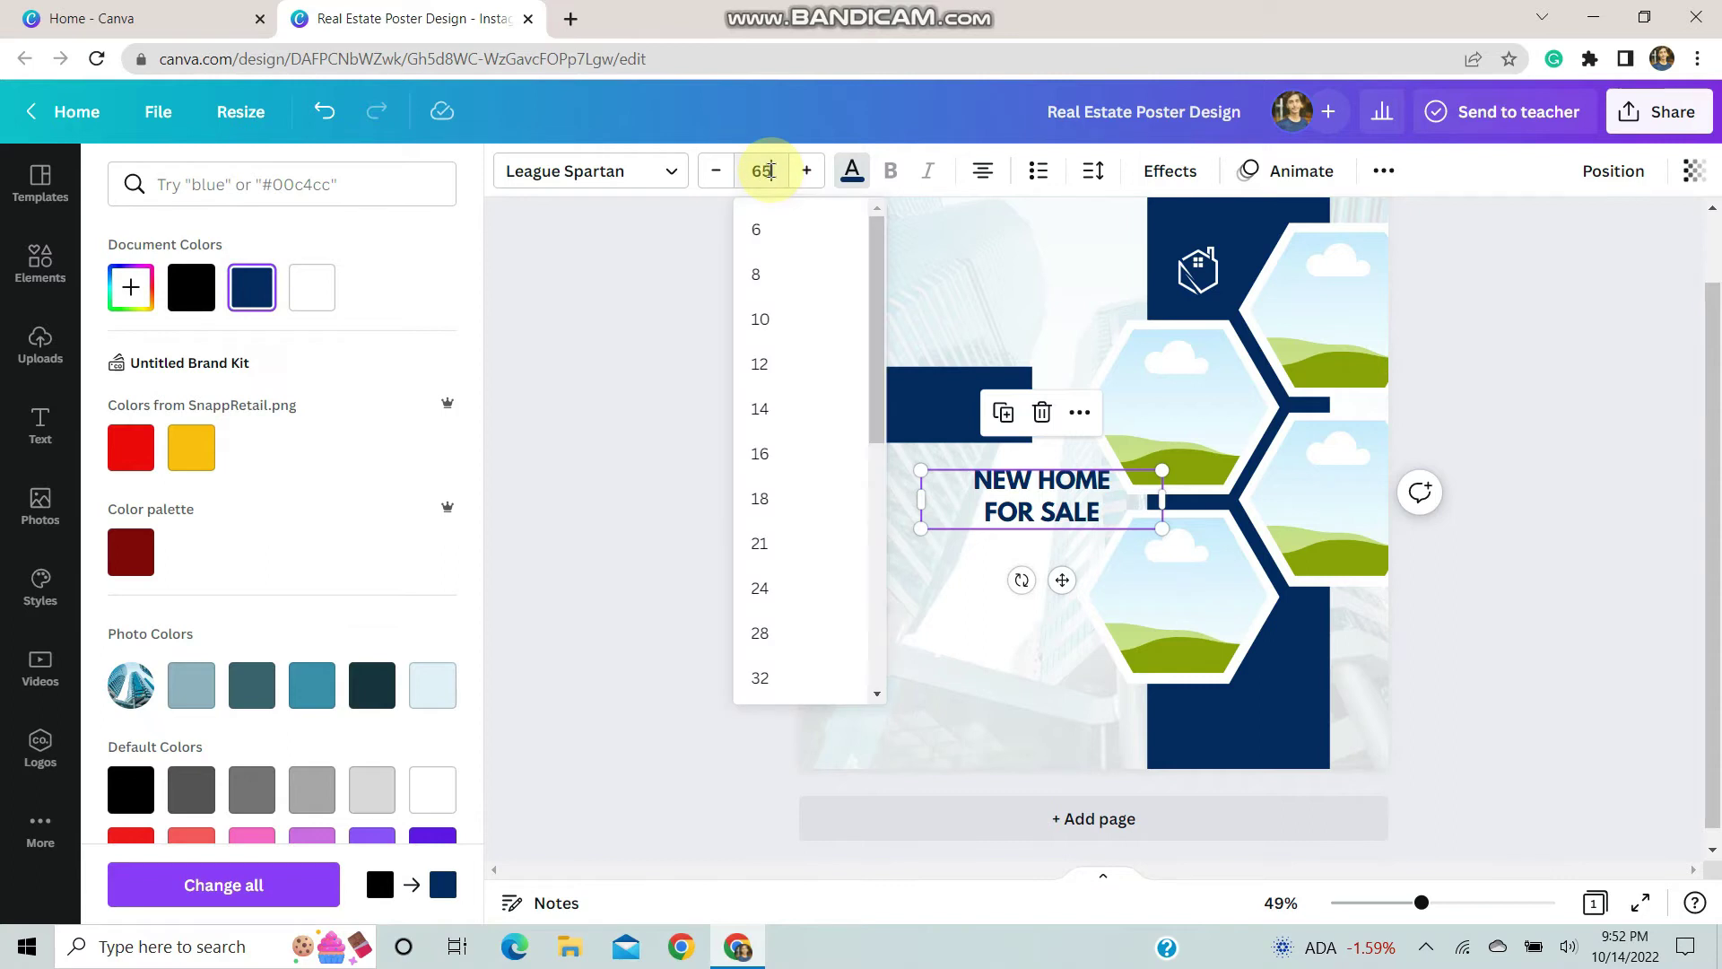
pyautogui.write('5')
pyautogui.press('Return')
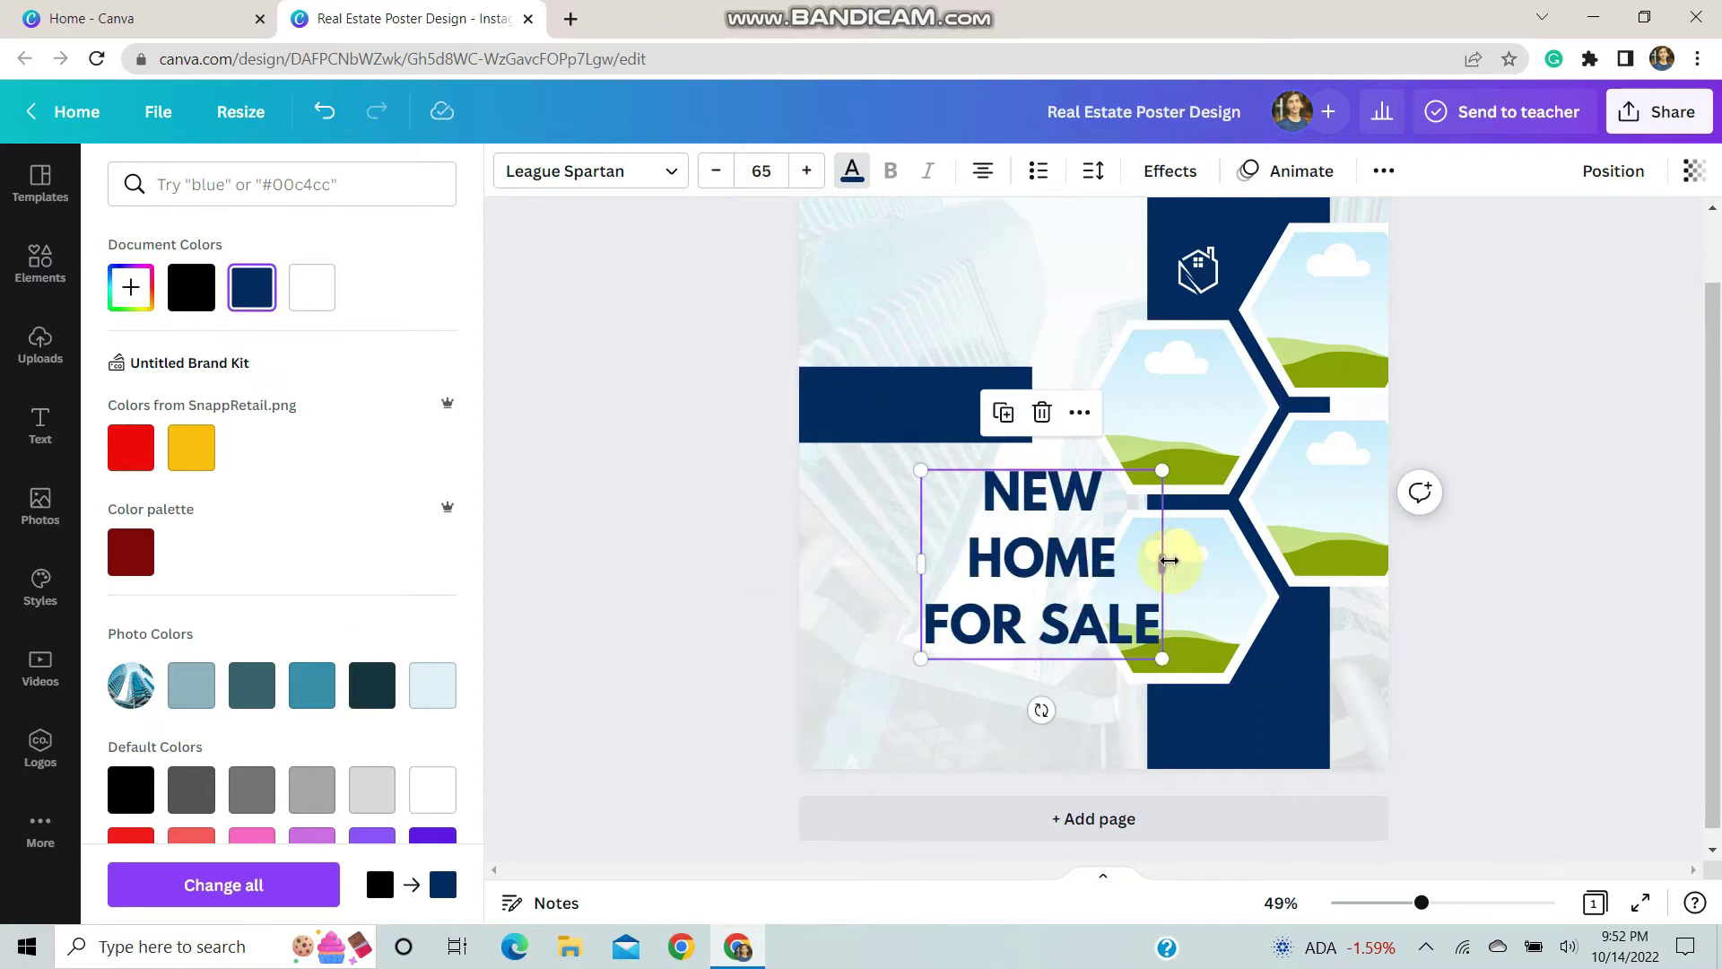
# - Widen the heading's text box so "NEW HOME" fits on one line, and left-align the text
pyautogui.moveTo(1169, 560); pyautogui.dragTo(1241, 561)
pyautogui.click(1011, 561)
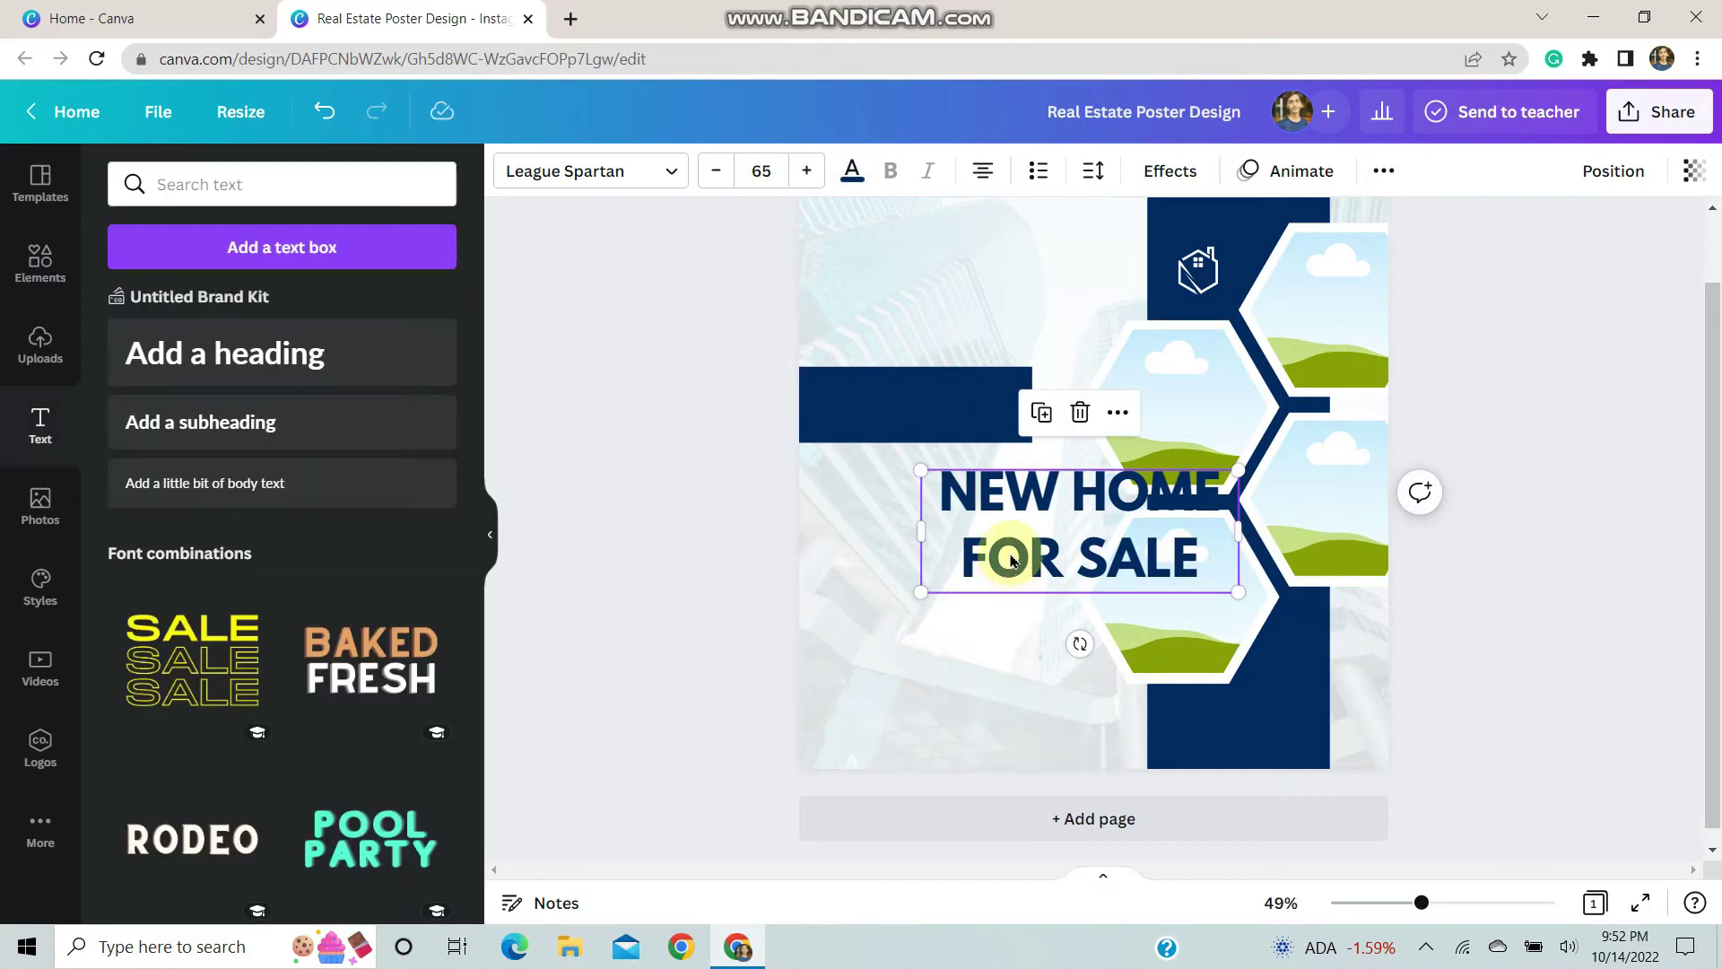
pyautogui.click(982, 171)
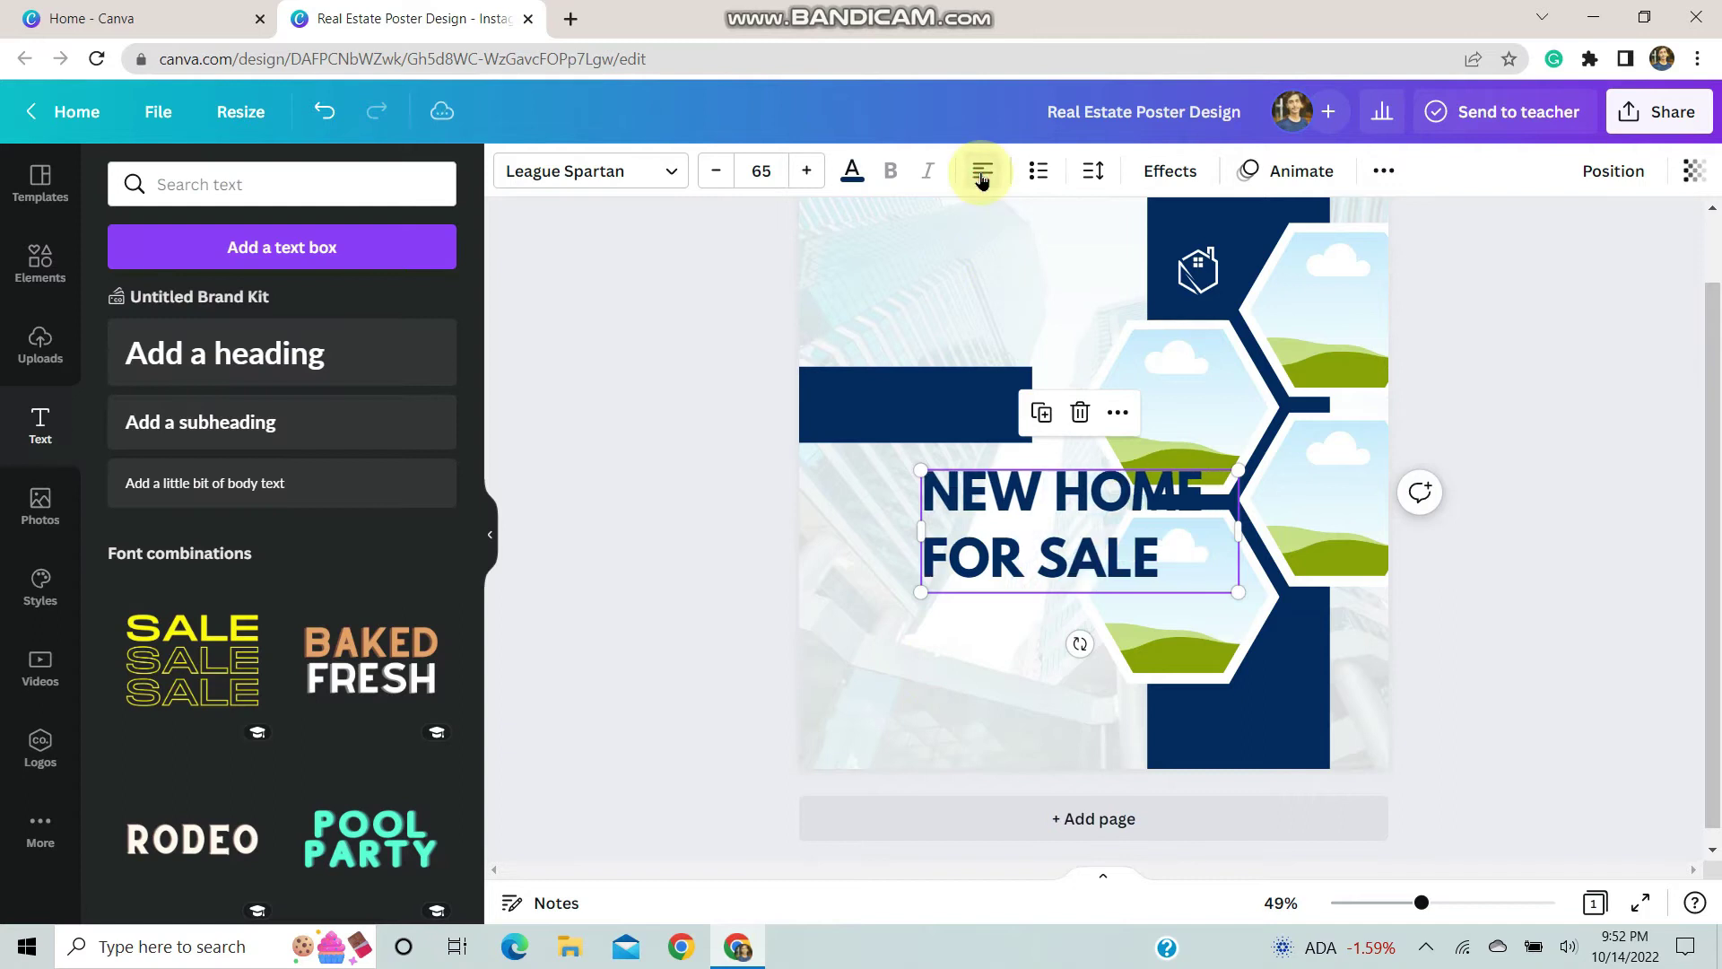
# - Move the heading to the upper-left area above the navy bar and set its line spacing to 1.2
pyautogui.click(996, 660)
pyautogui.moveTo(1031, 541); pyautogui.dragTo(934, 296)
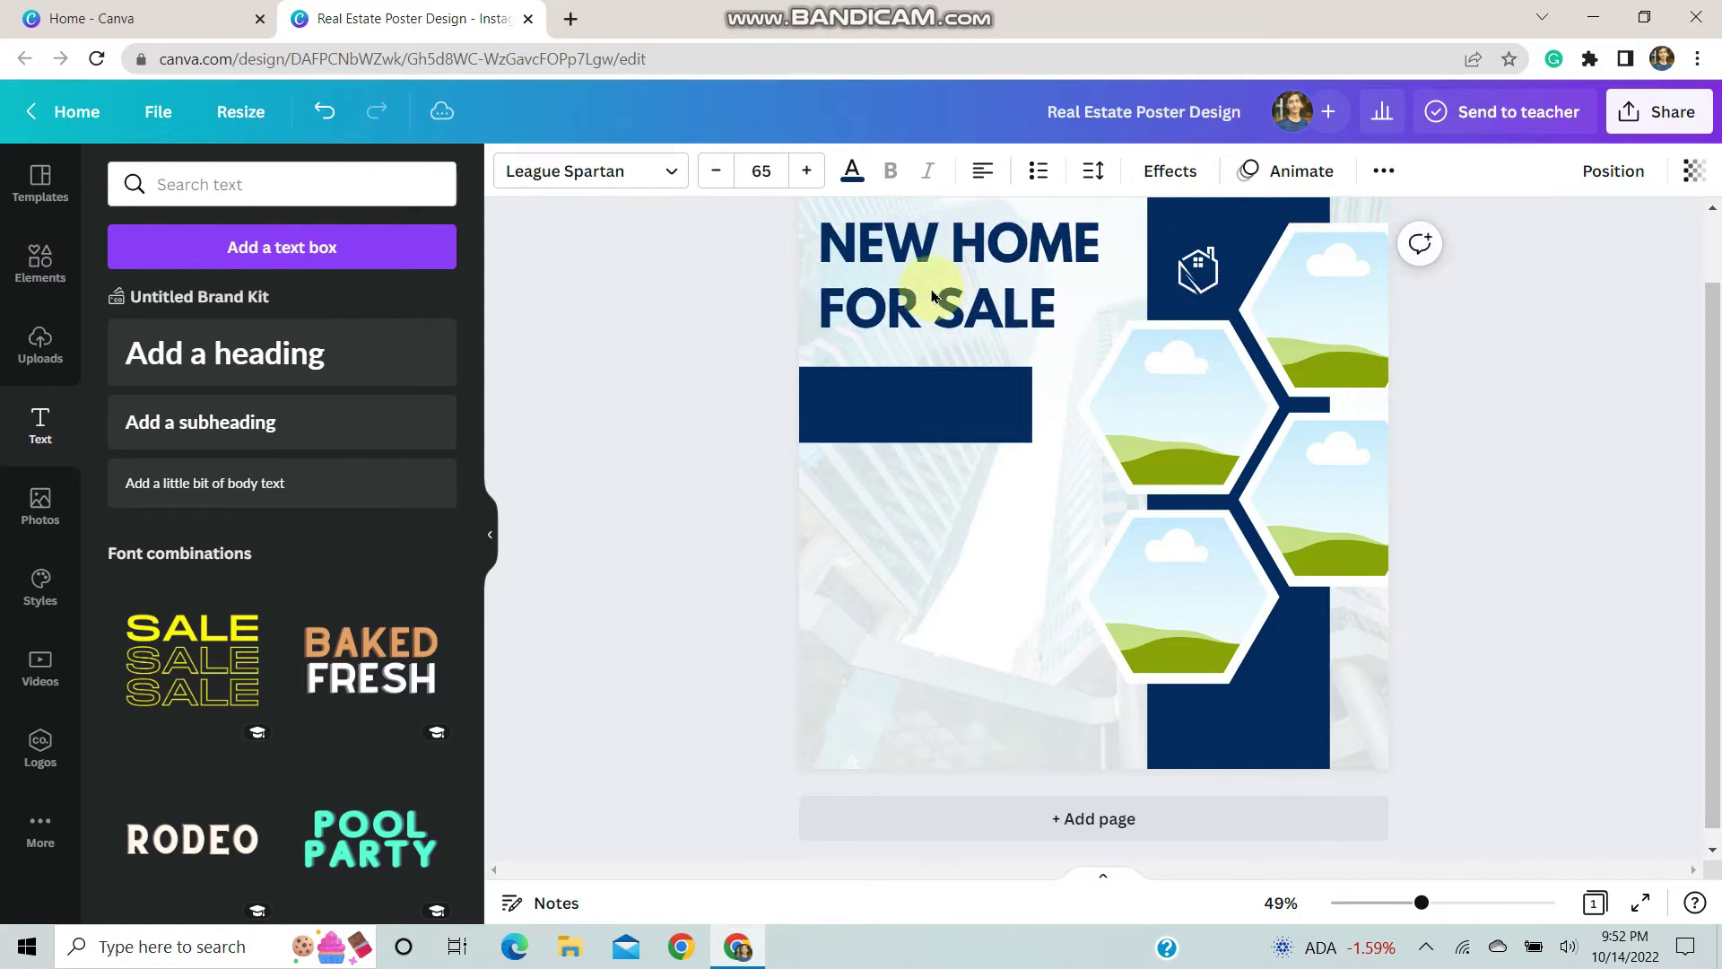
pyautogui.click(1094, 172)
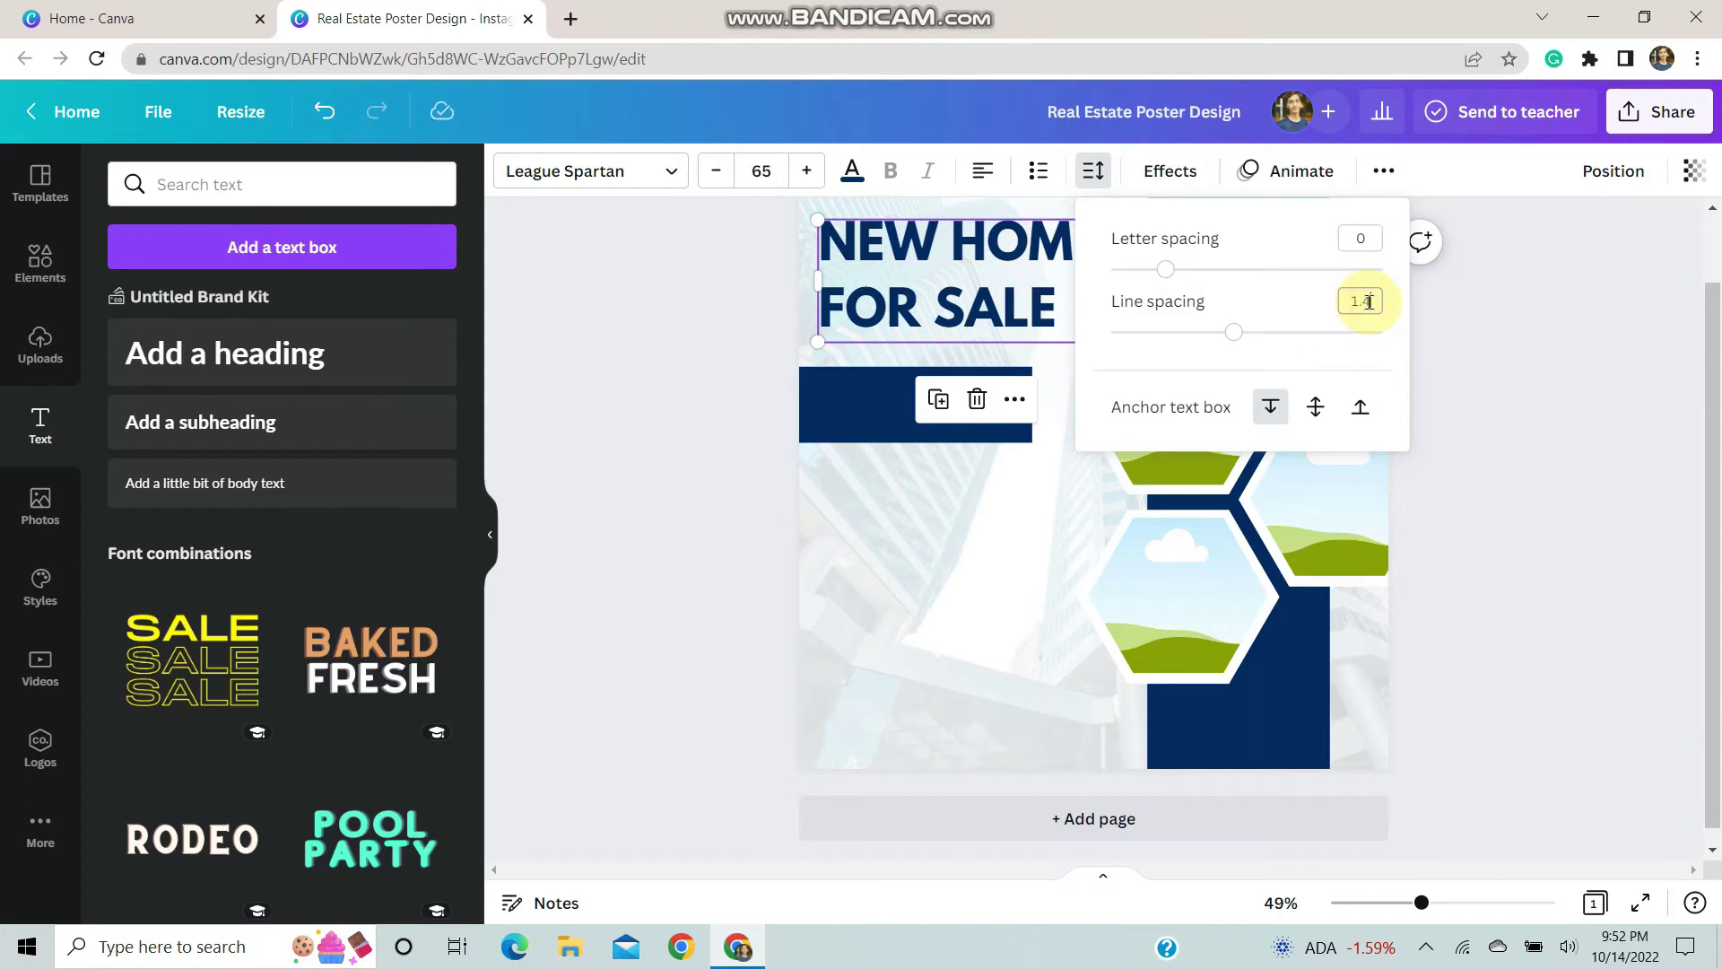
pyautogui.write('1.2')
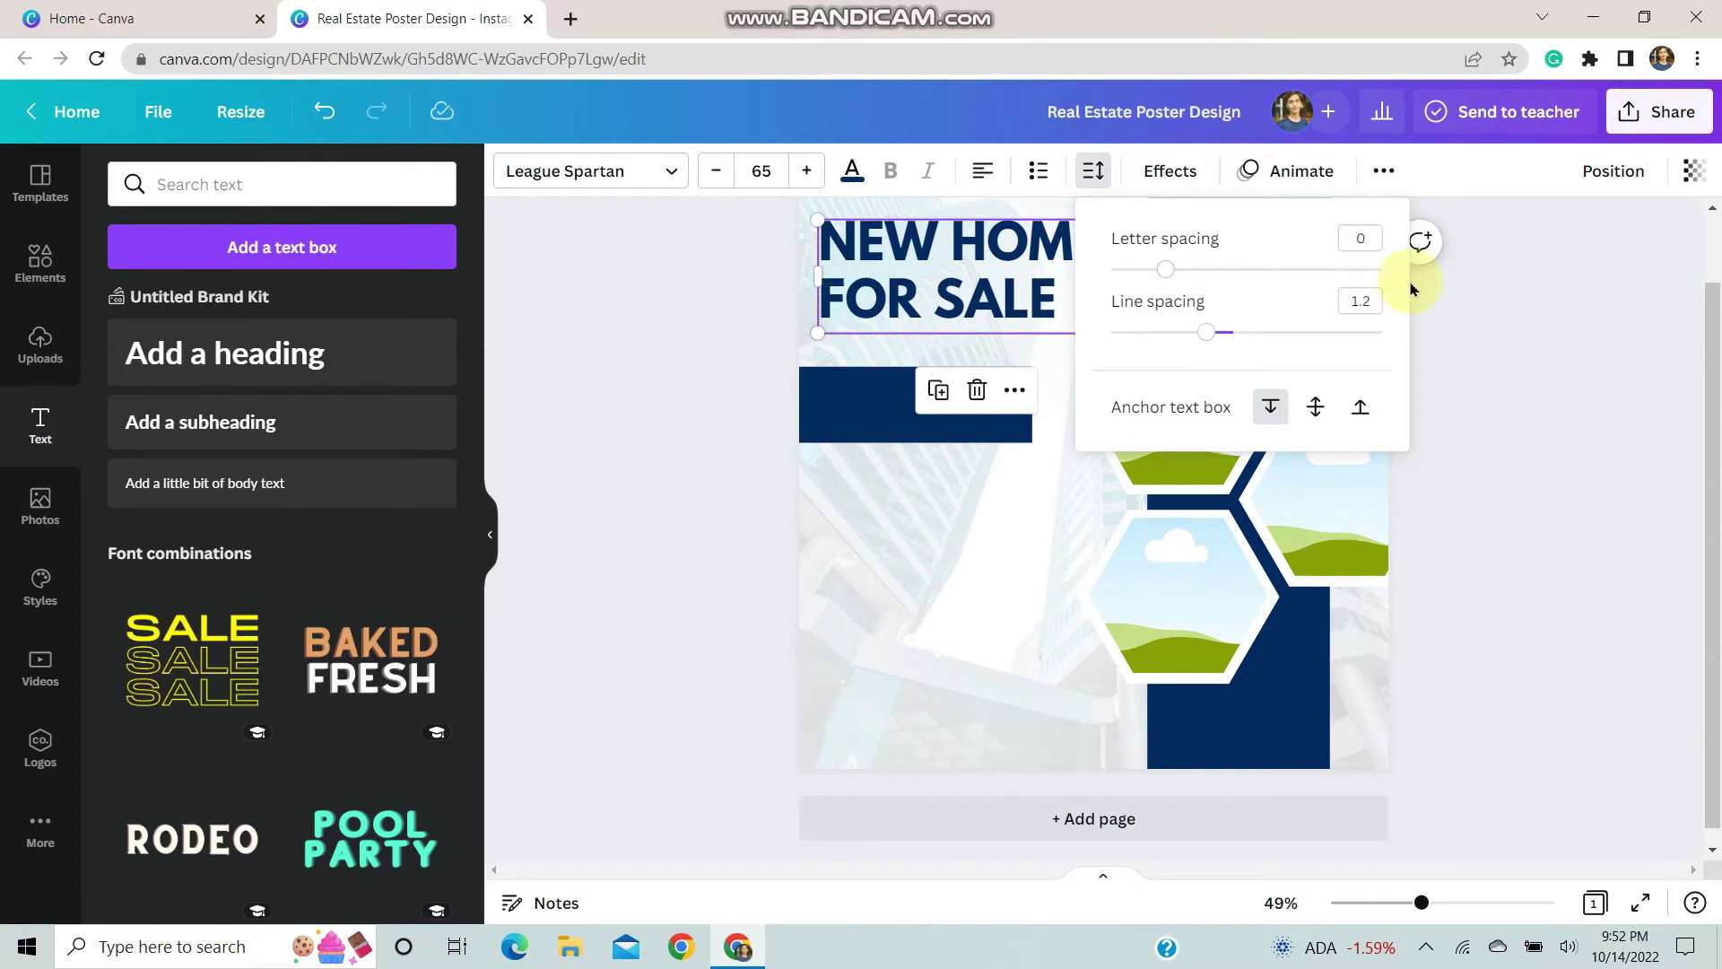
pyautogui.click(1488, 407)
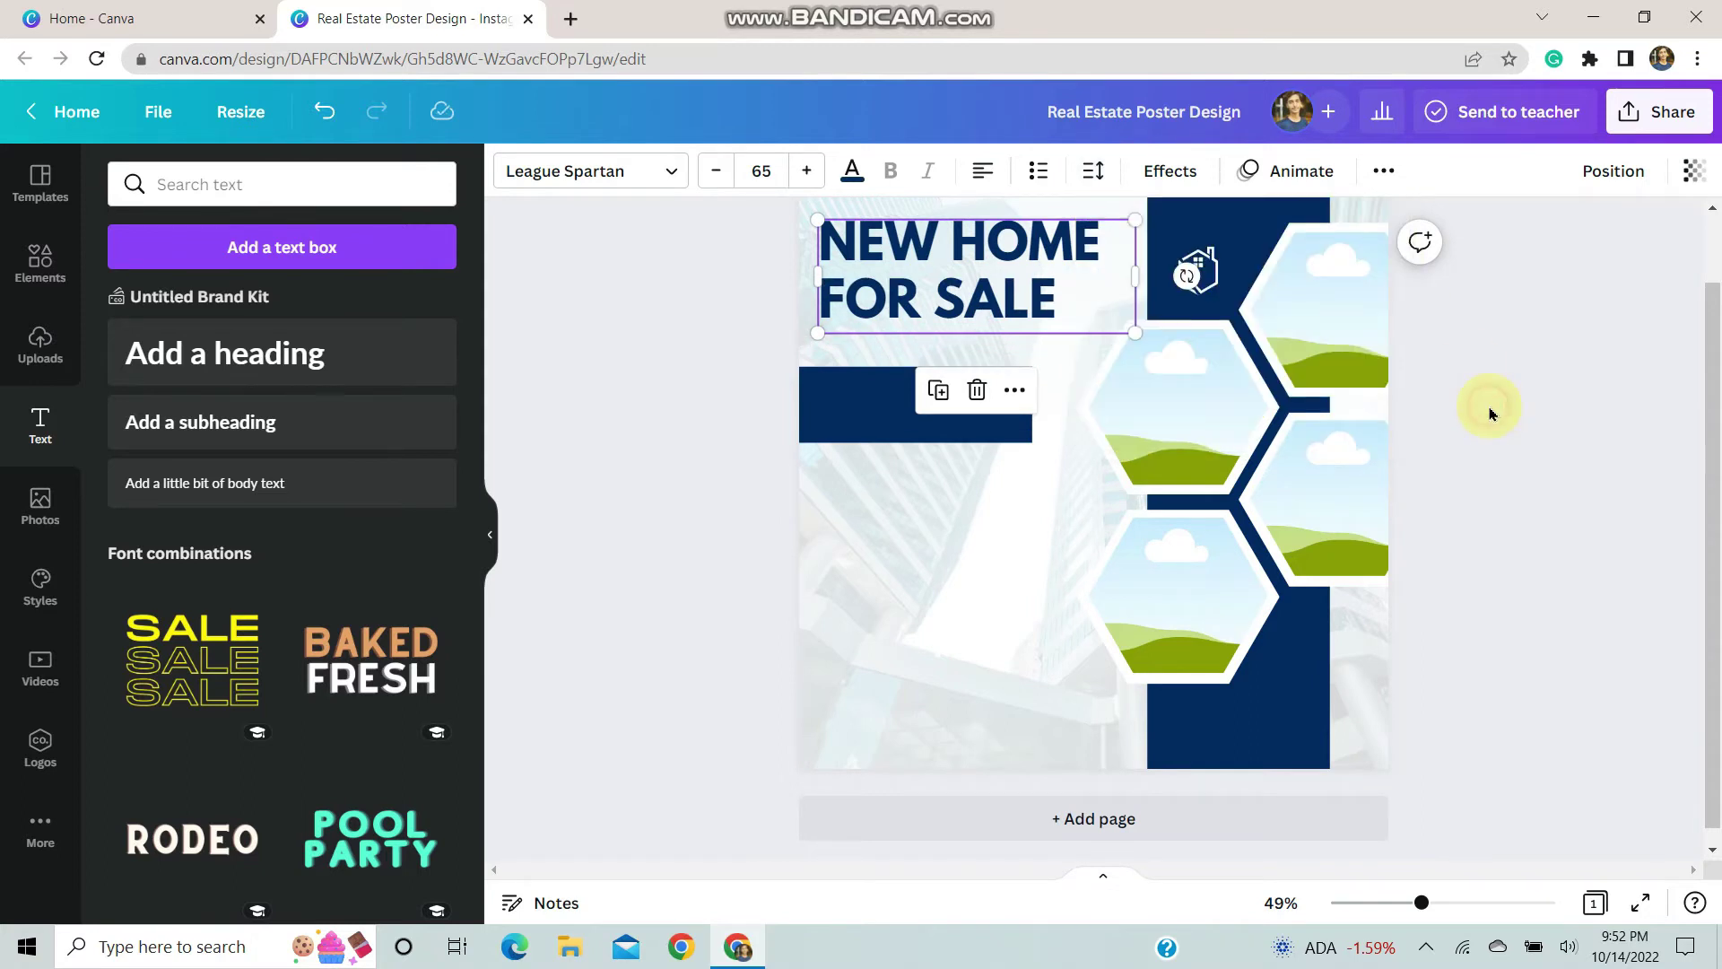
# - Recolor only the word "SALE" in the heading with the custom orange #C47321
pyautogui.click(942, 311)
pyautogui.moveTo(940, 298); pyautogui.dragTo(1041, 294)
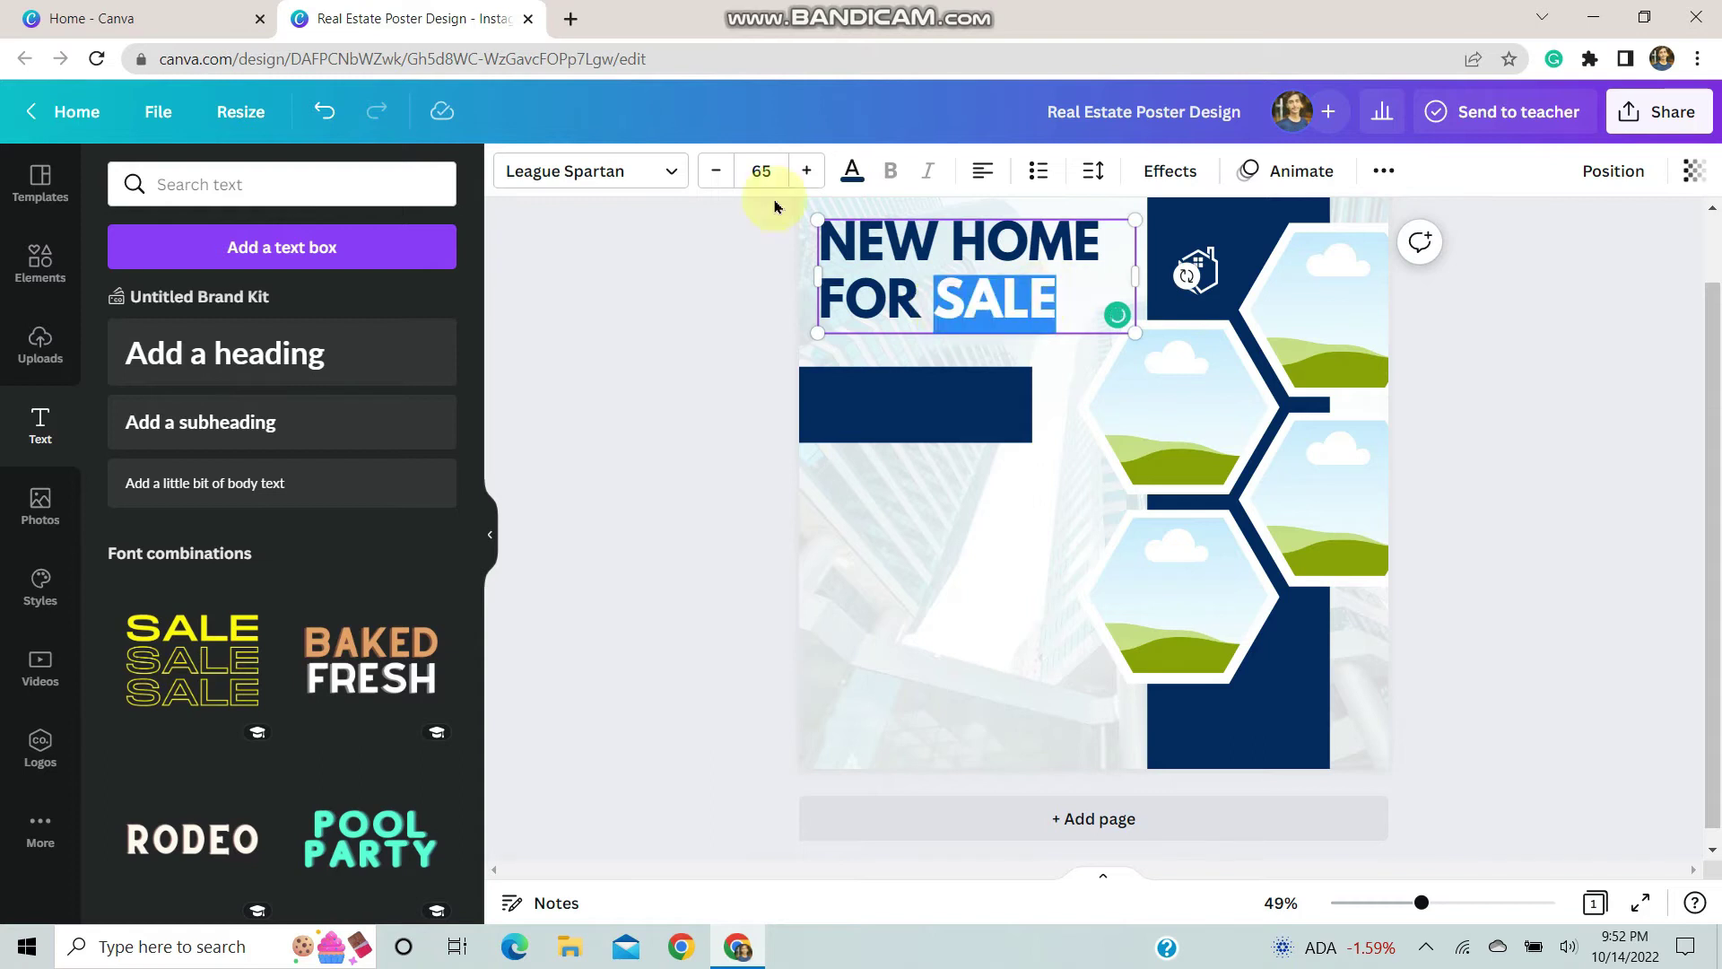
pyautogui.click(852, 170)
pyautogui.click(131, 287)
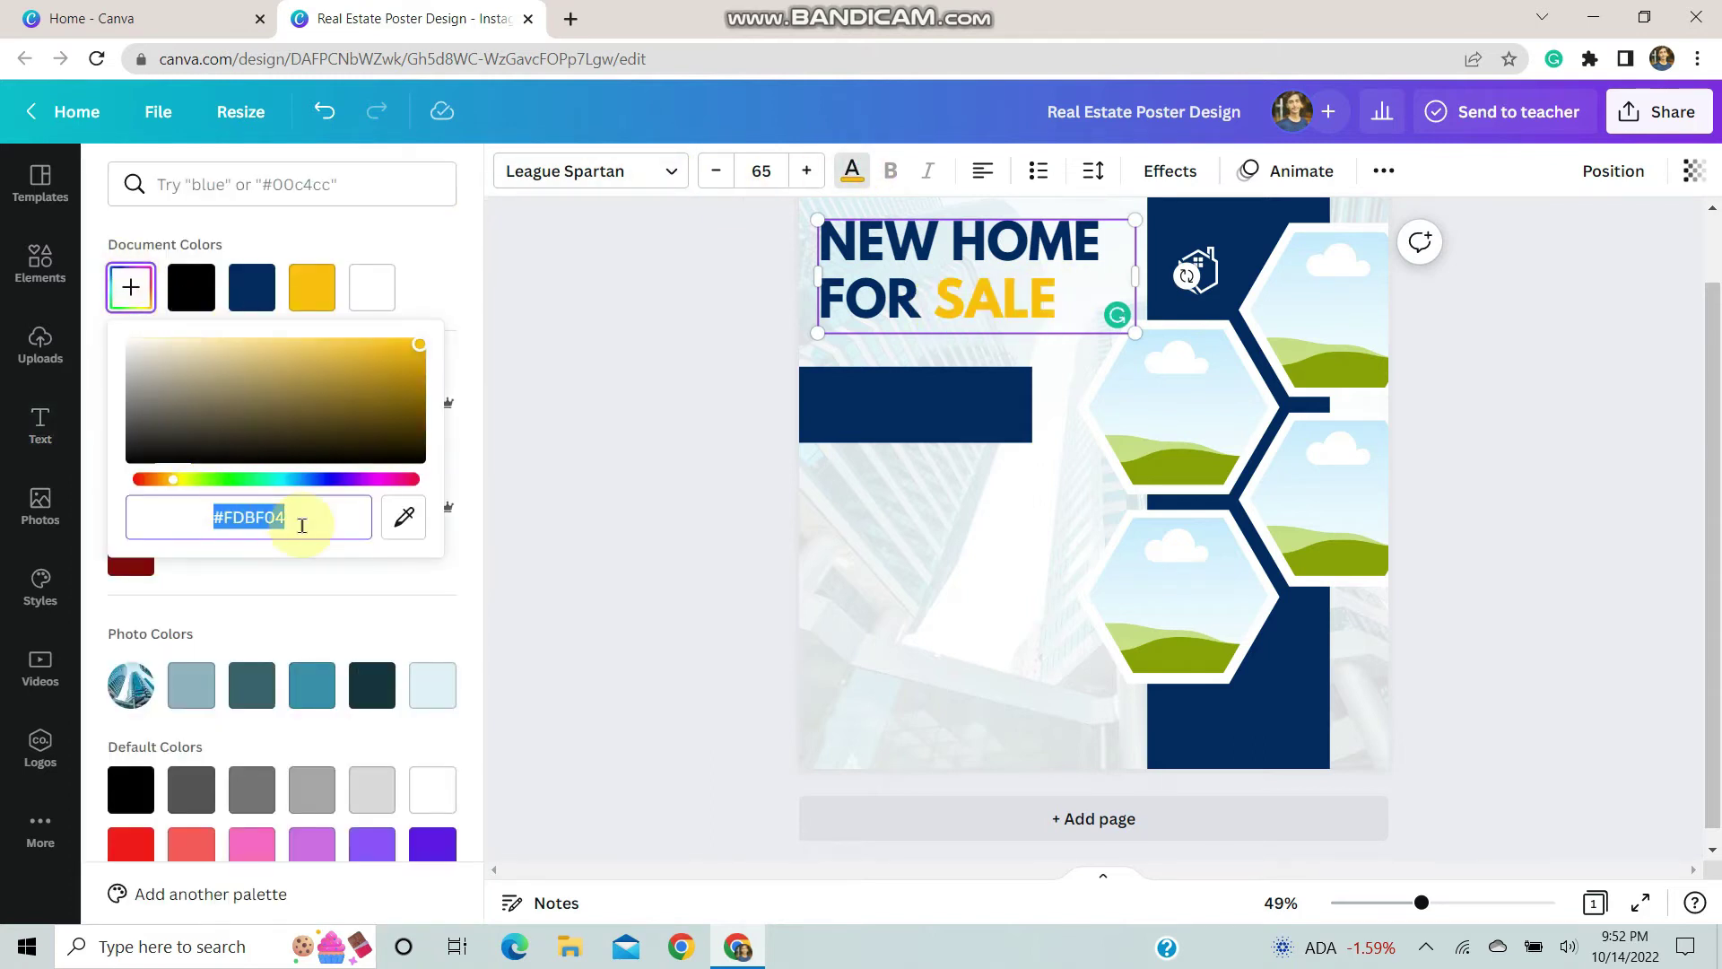
pyautogui.write('#')
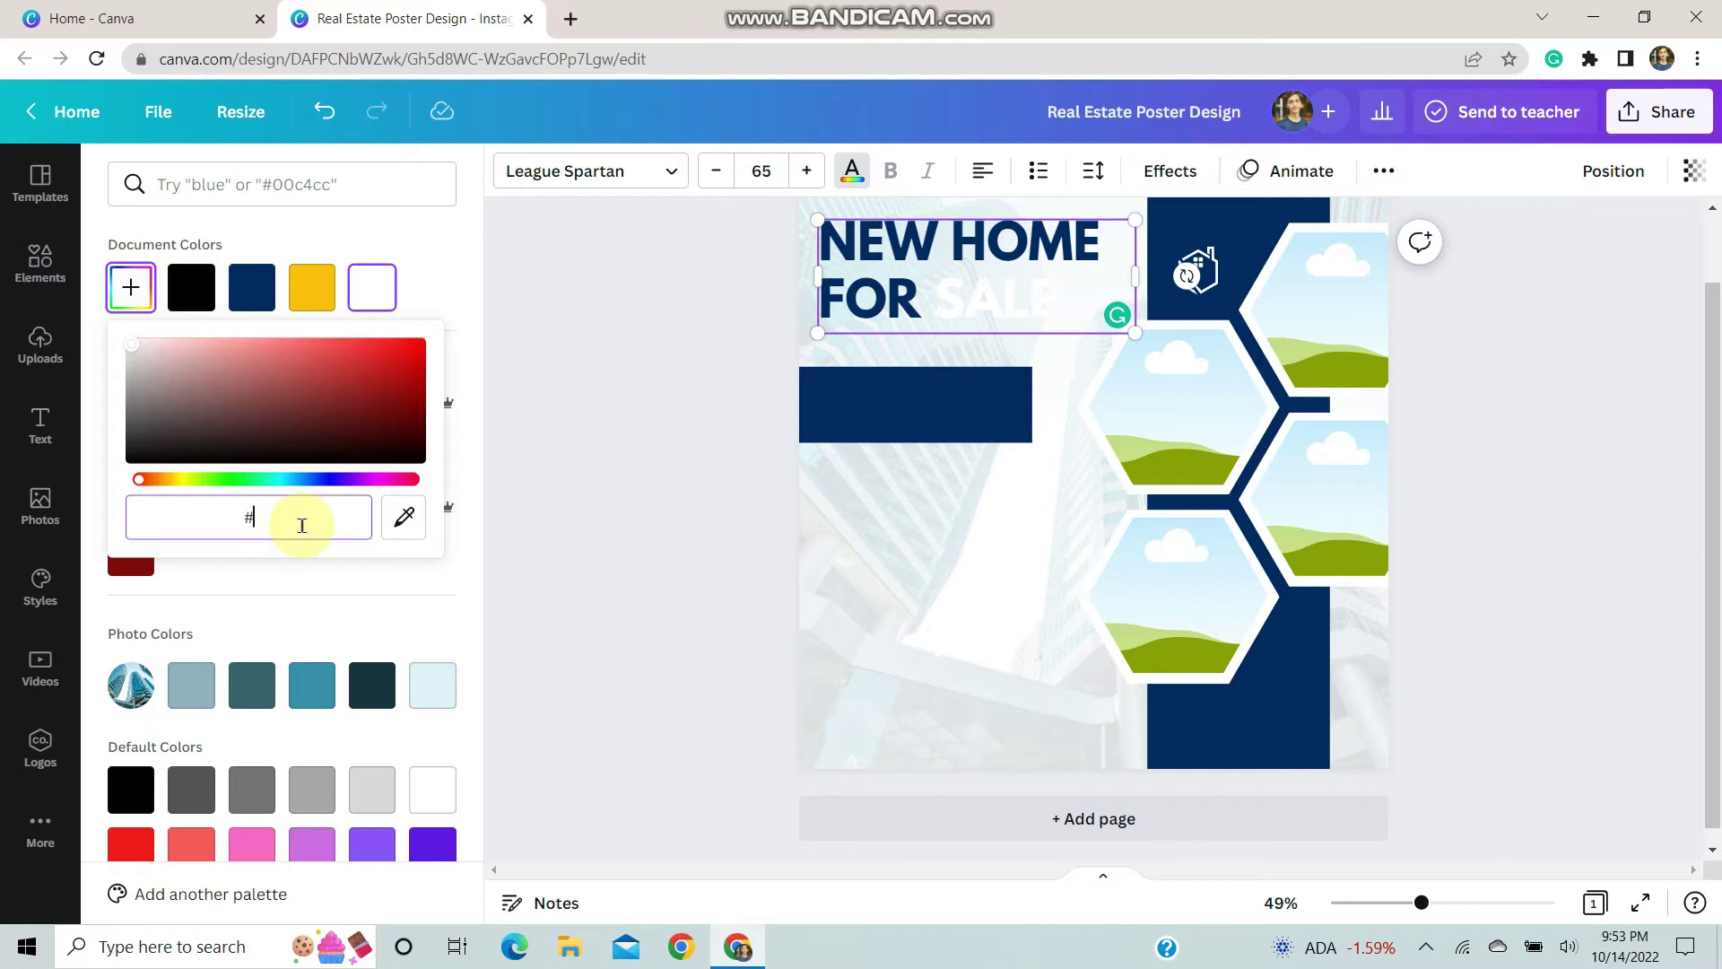
pyautogui.write('C47321')
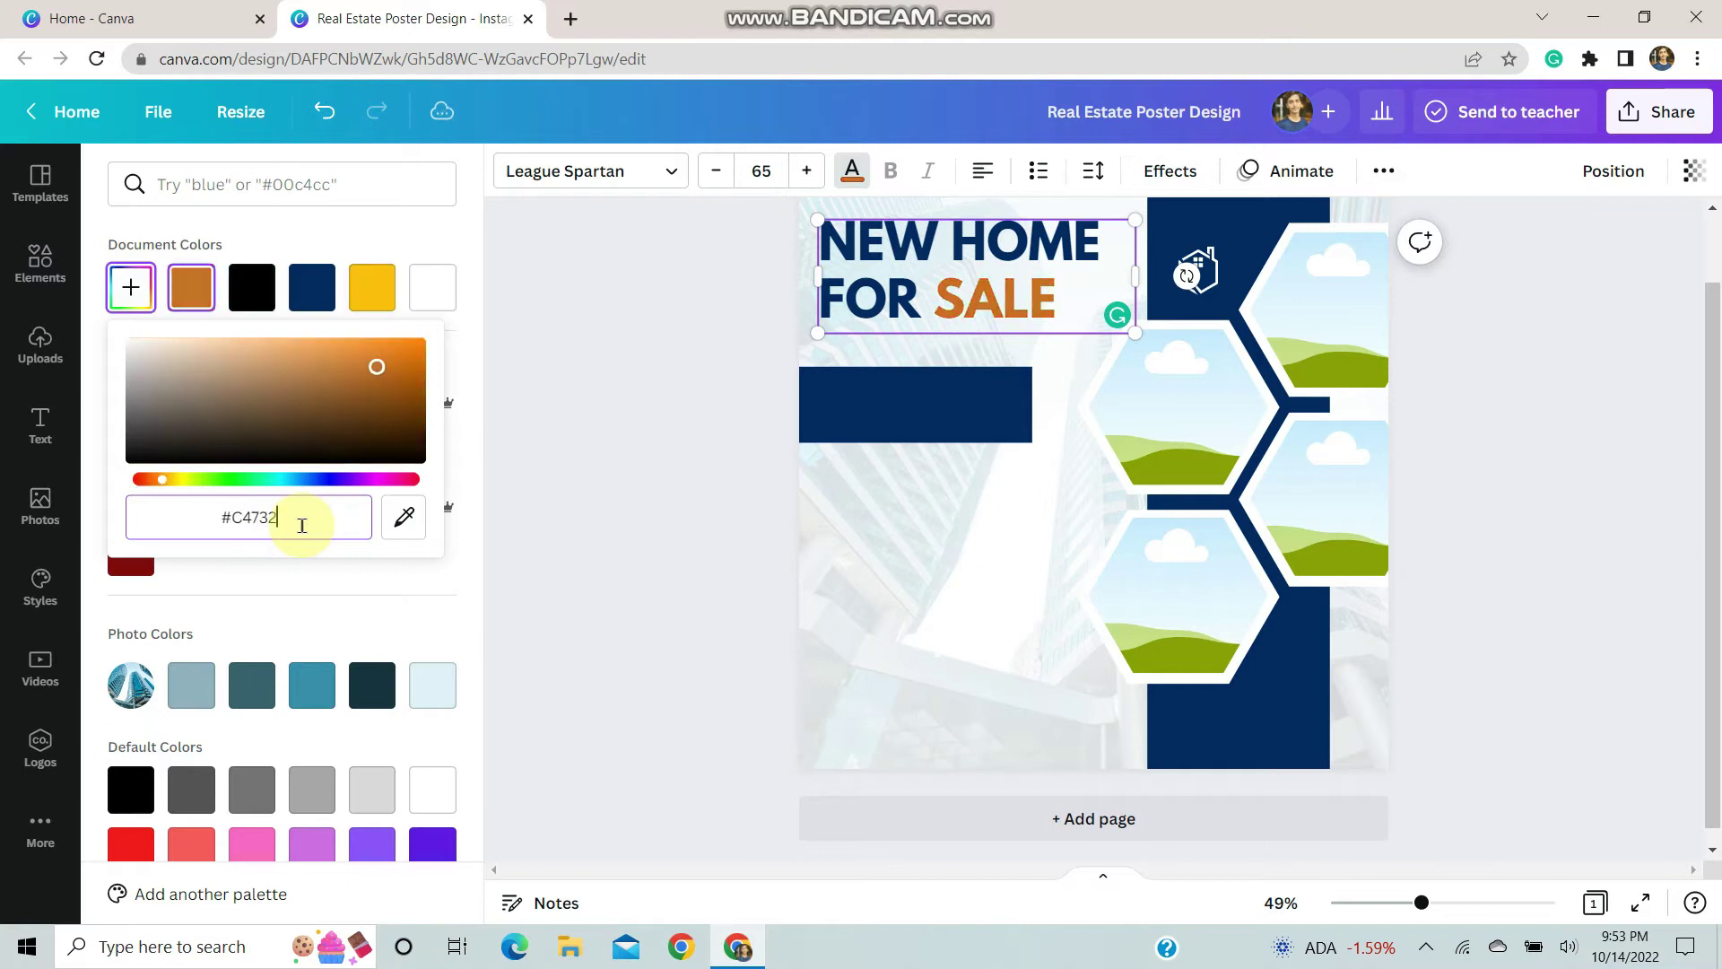
pyautogui.click(596, 481)
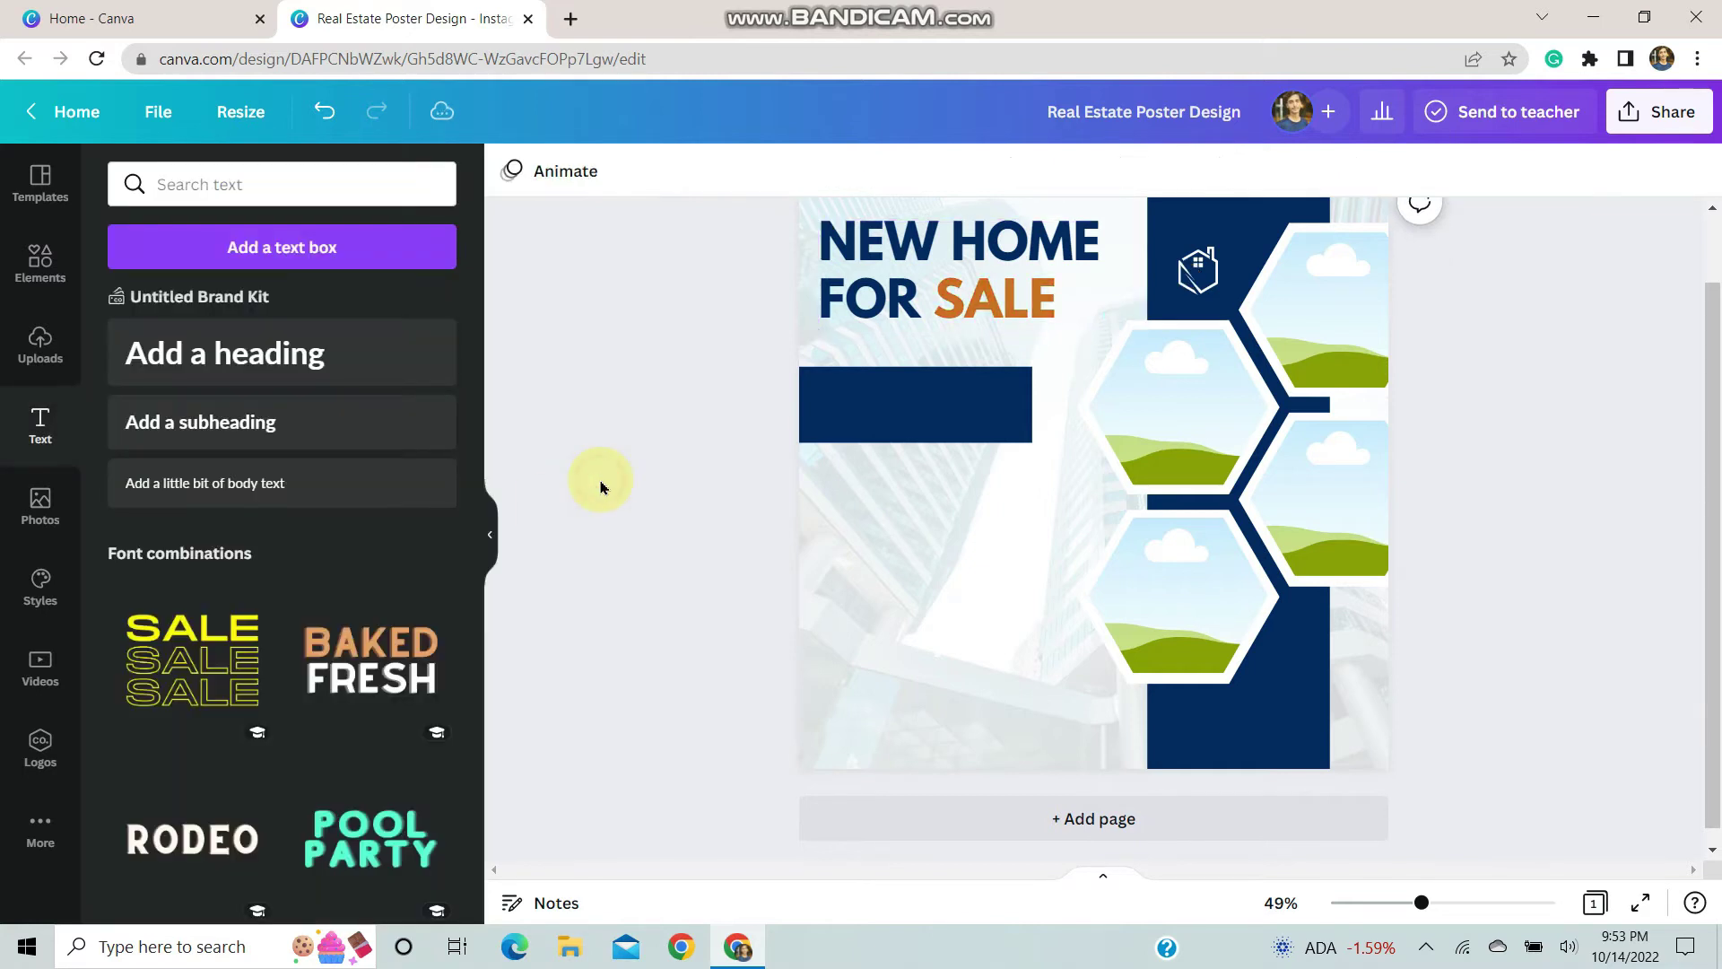
# - Duplicate the heading, place the copy over the short navy bar, and color its text white
pyautogui.scroll(-1, 696, 592)
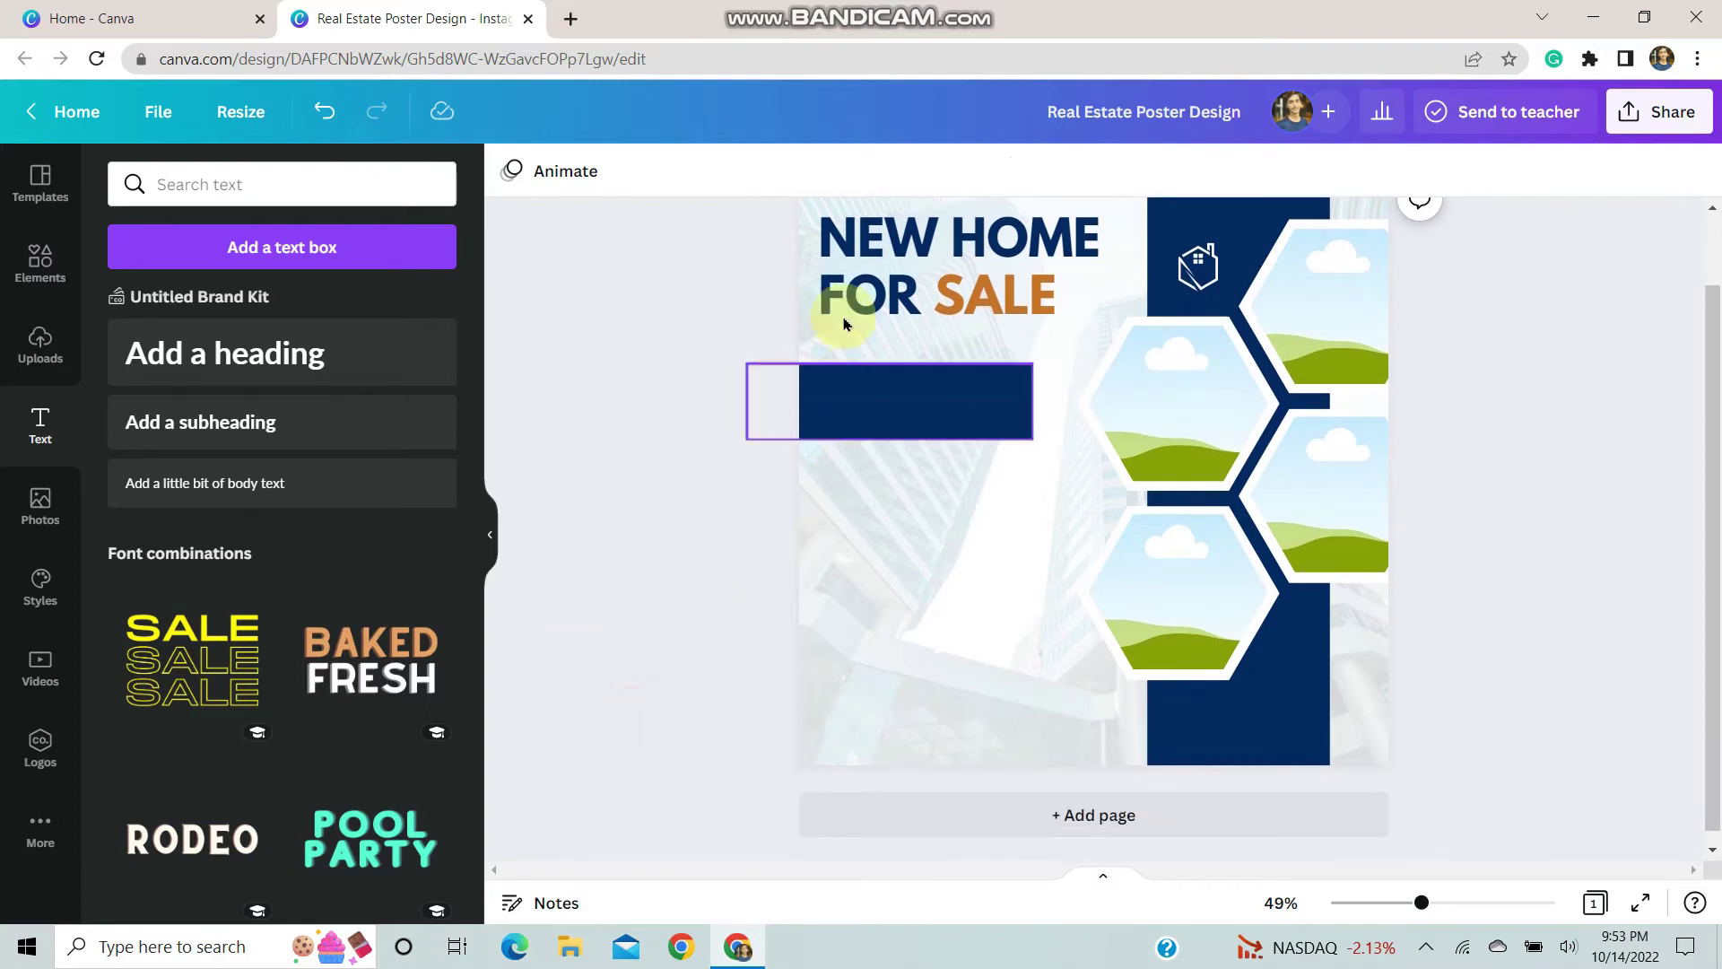
pyautogui.click(855, 286)
pyautogui.click(937, 387)
pyautogui.moveTo(951, 285); pyautogui.dragTo(907, 412)
pyautogui.click(850, 171)
pyautogui.click(372, 287)
# - Replace the white copy's text with "START AT" and "$1.000.000" on two lines
pyautogui.click(890, 414)
pyautogui.hotkey('ctrl', 'a')
pyautogui.press('BackSpace')
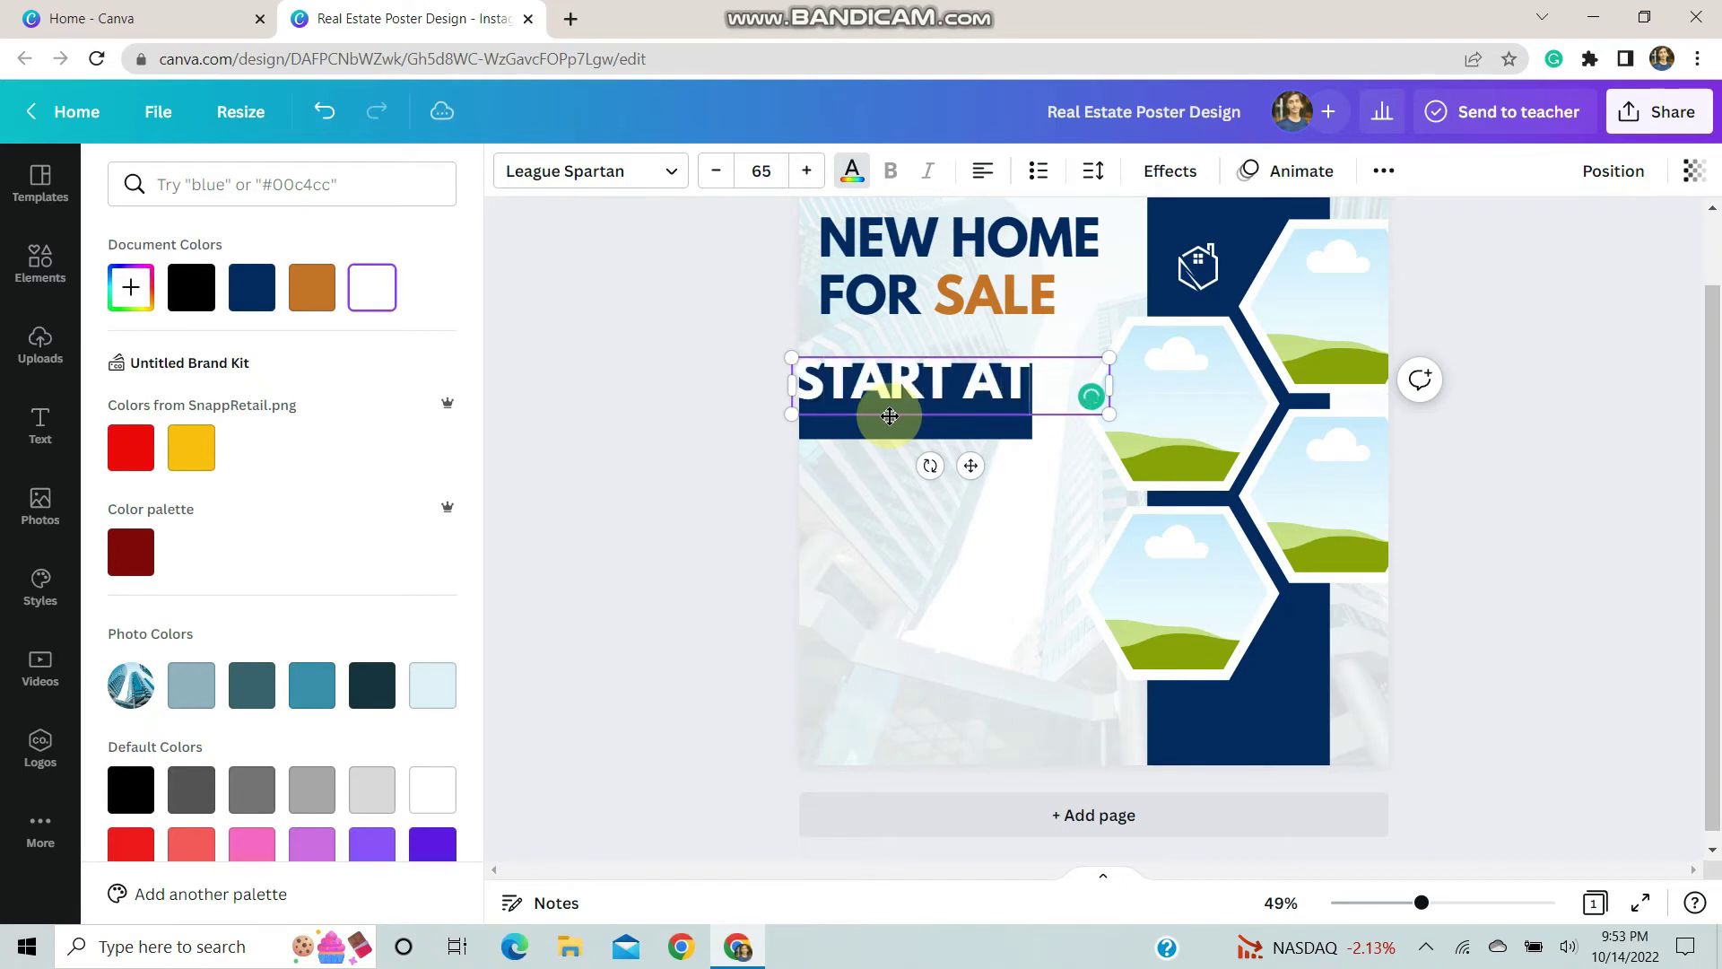
pyautogui.write('START AT')
pyautogui.press('Return')
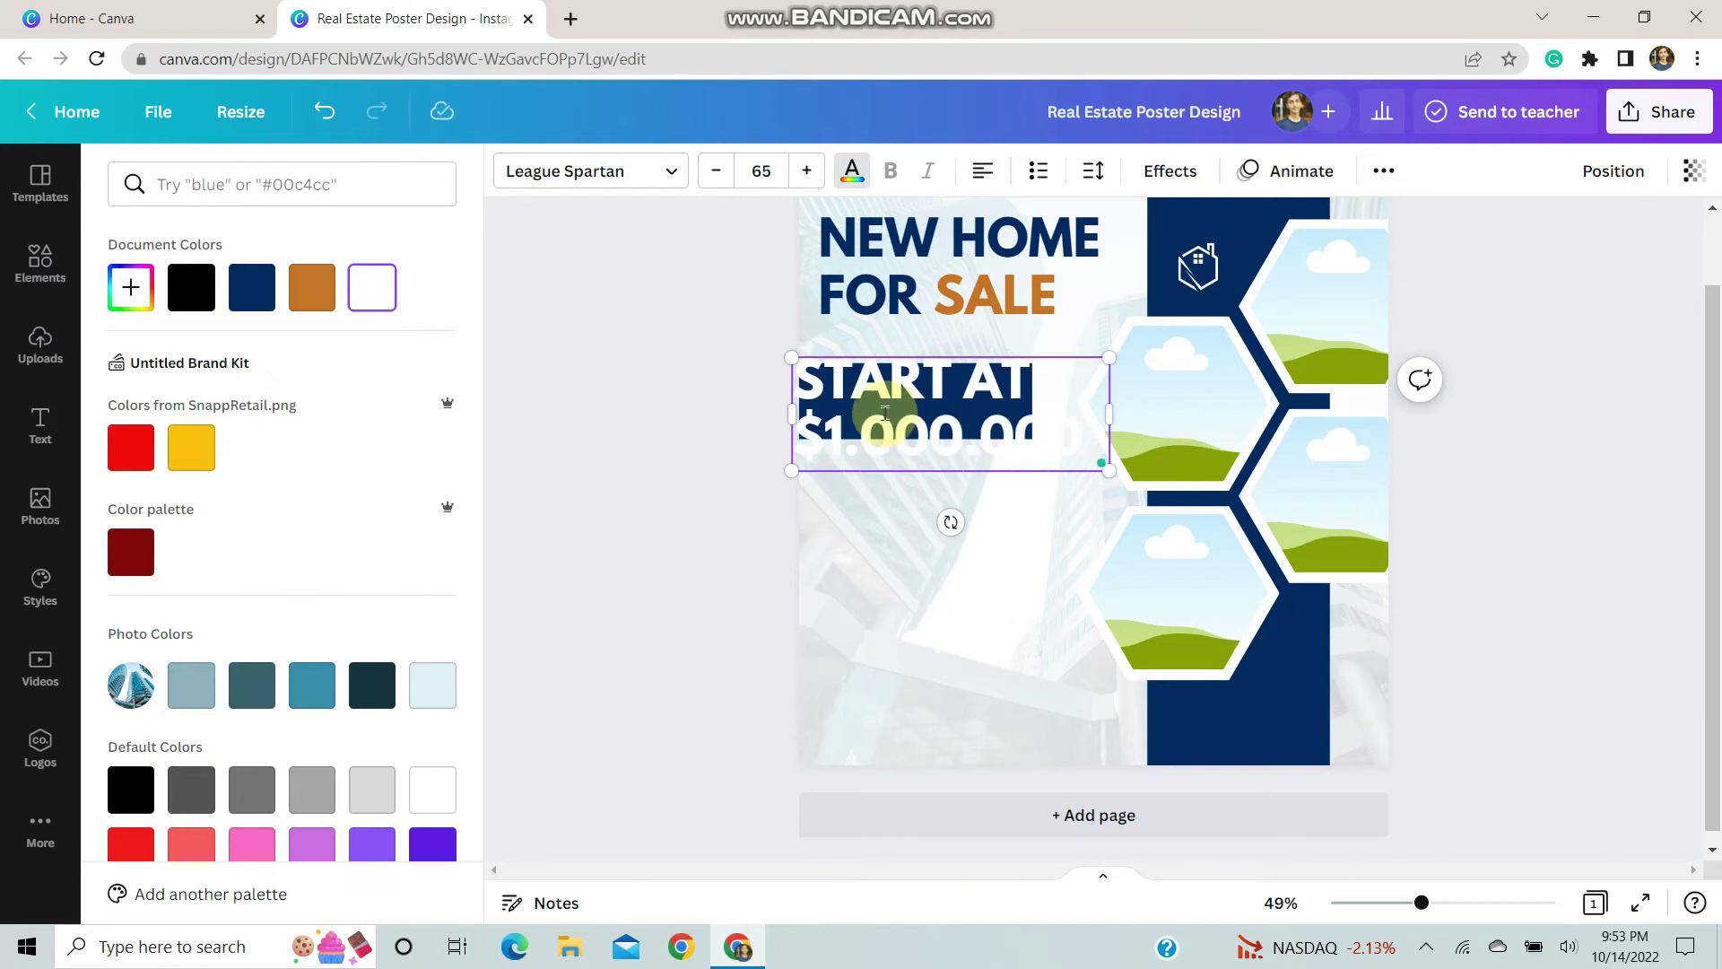
# - Shrink the price text to font size 29.6 and move it onto the navy bar
pyautogui.moveTo(791, 471); pyautogui.dragTo(964, 408)
pyautogui.click(983, 169)
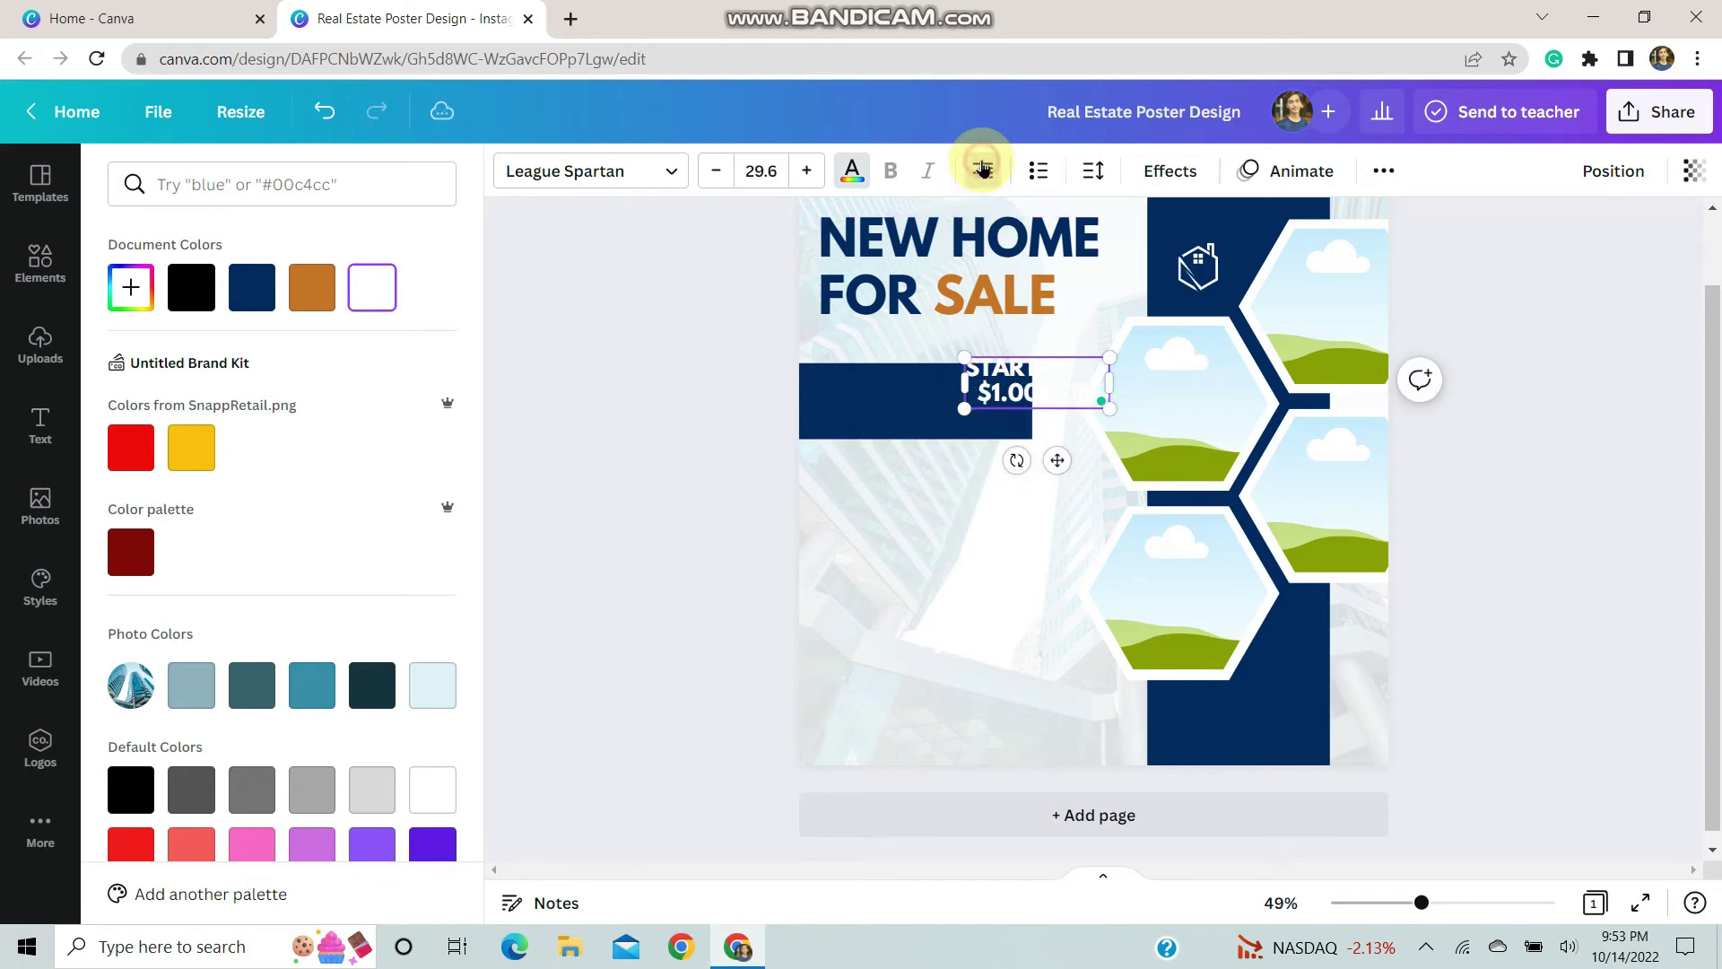
pyautogui.click(983, 168)
pyautogui.click(966, 518)
pyautogui.click(996, 381)
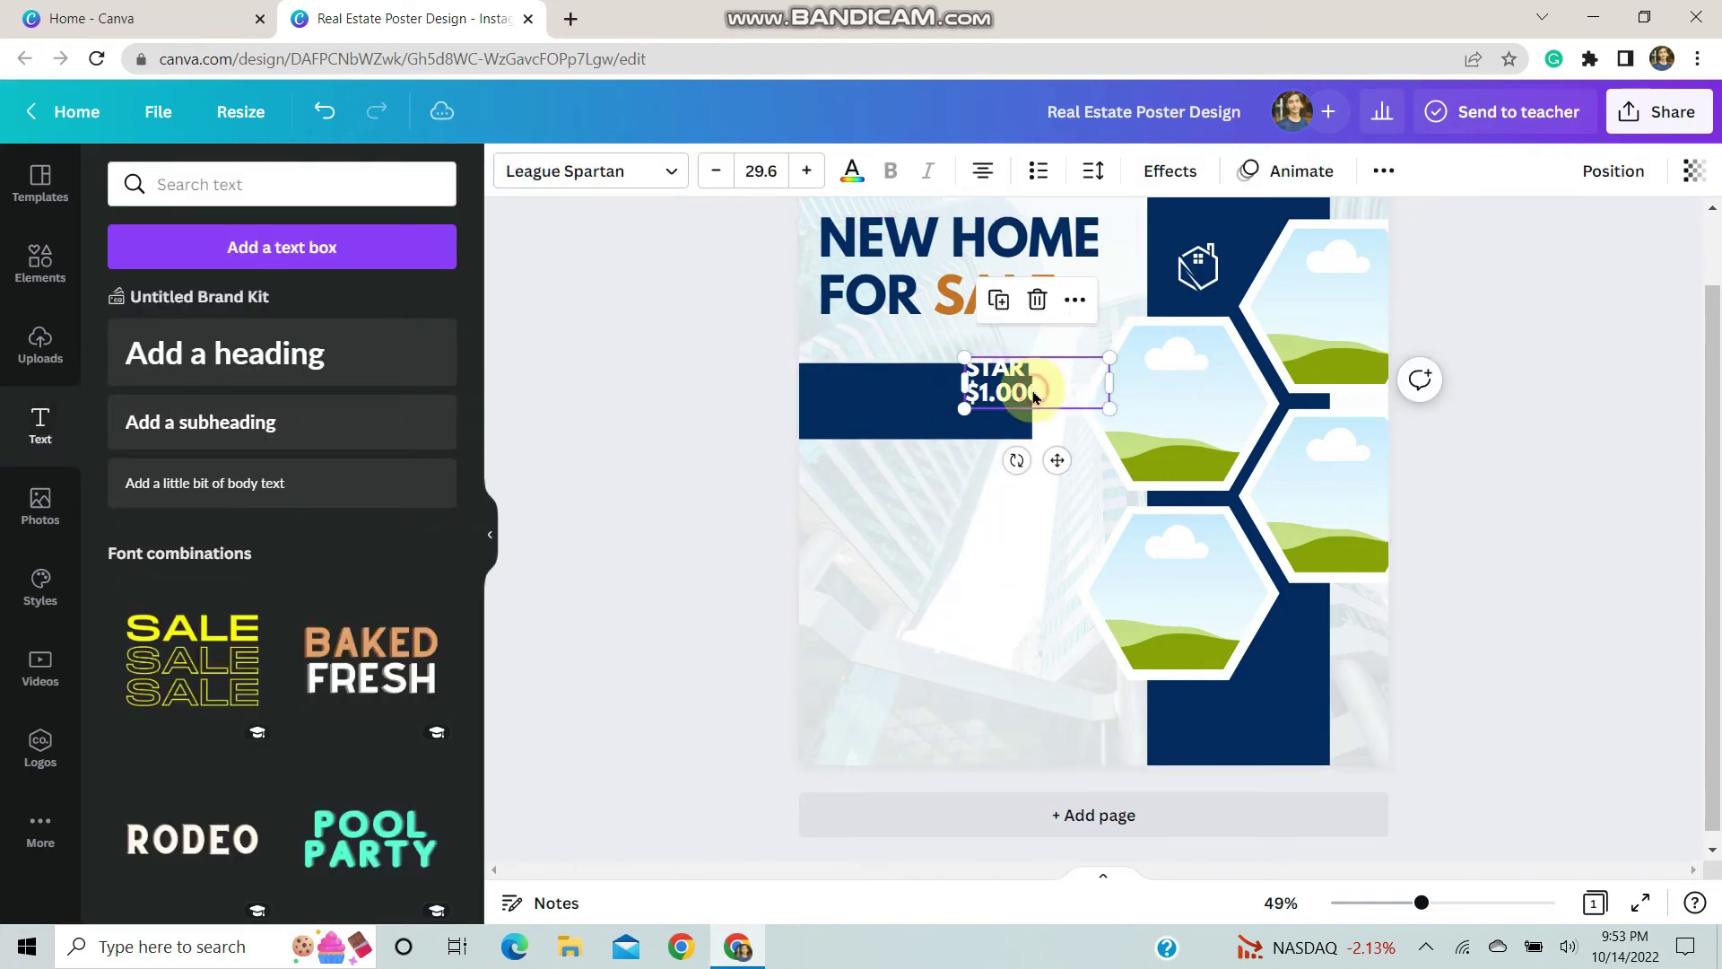
pyautogui.click(984, 169)
pyautogui.moveTo(1057, 460); pyautogui.dragTo(935, 468)
# - Center-align the price text and widen its text box slightly on both sides
pyautogui.click(984, 170)
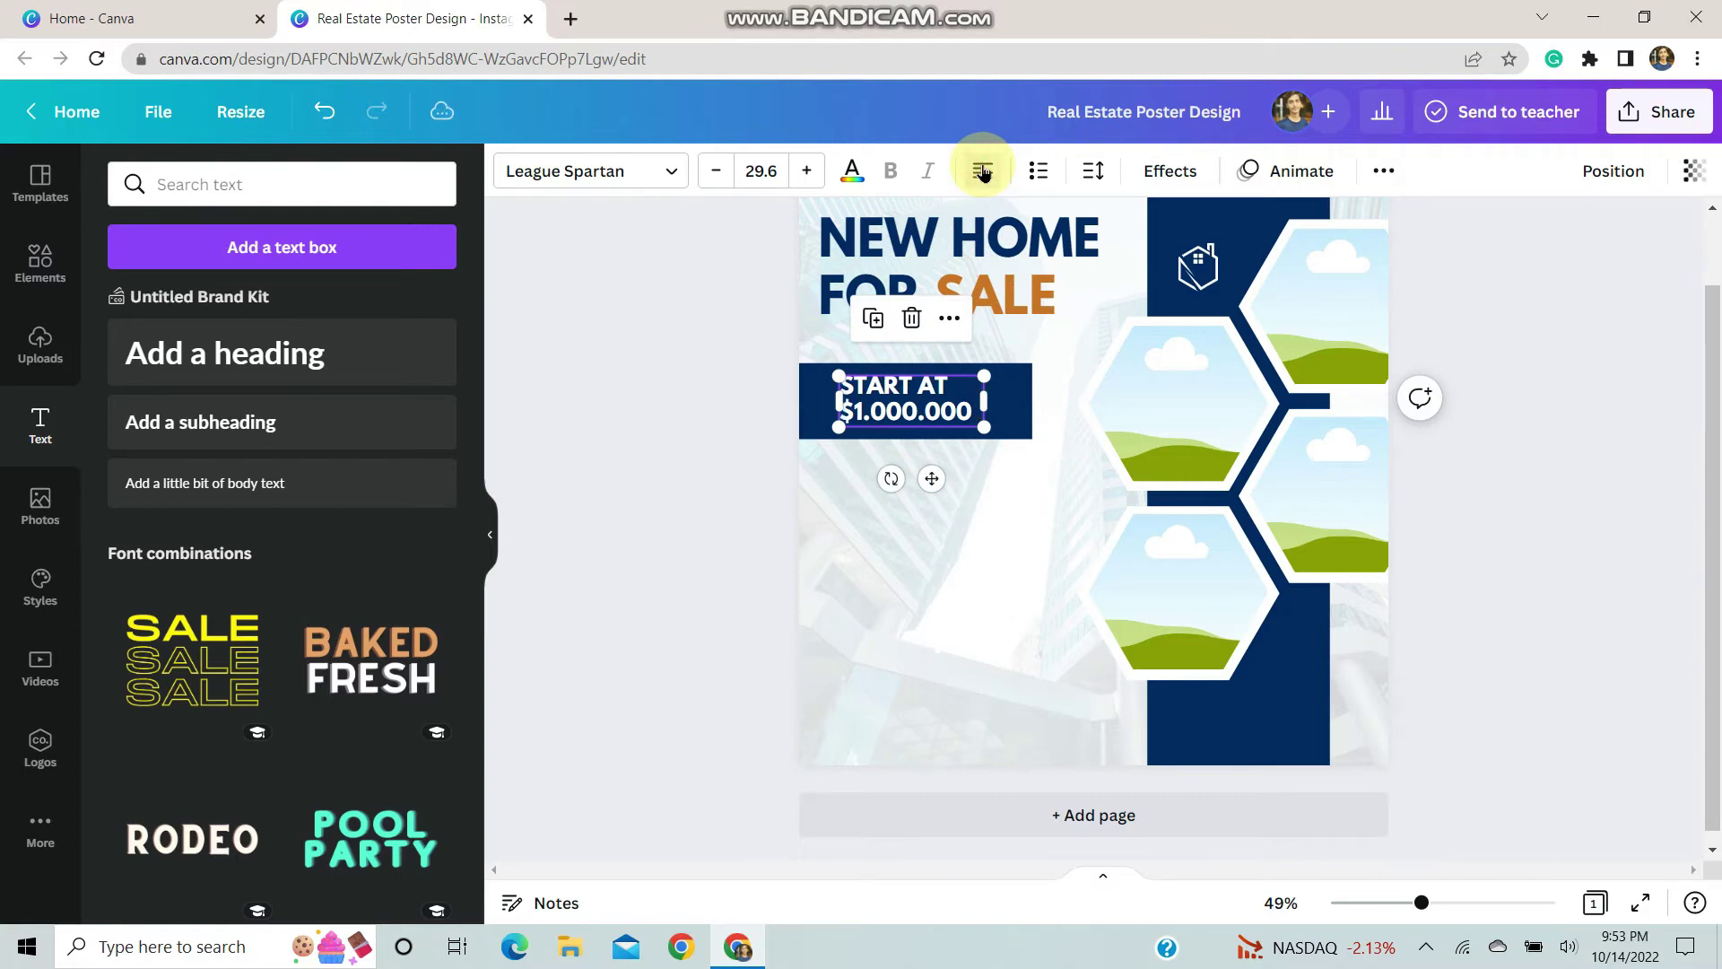
pyautogui.click(984, 173)
pyautogui.moveTo(1008, 418); pyautogui.dragTo(1026, 418)
pyautogui.moveTo(837, 401); pyautogui.dragTo(830, 401)
pyautogui.click(857, 560)
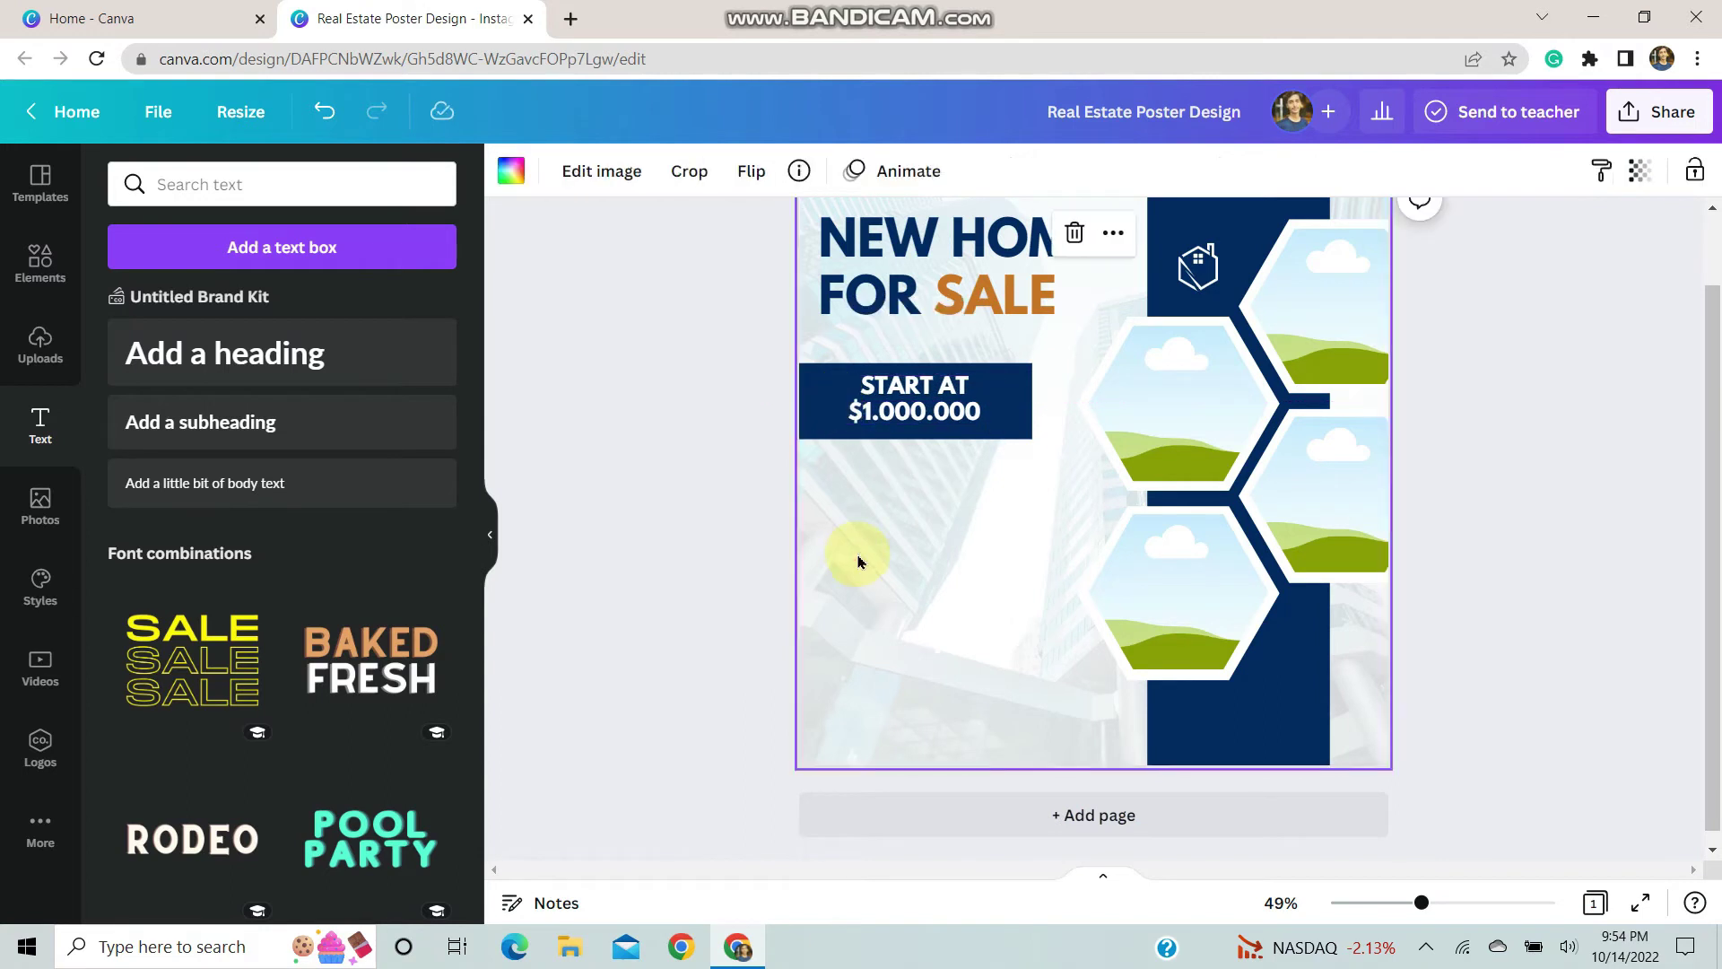
# - Set the price text's font size to 26 and its line spacing to 1.32
pyautogui.click(838, 395)
pyautogui.click(768, 162)
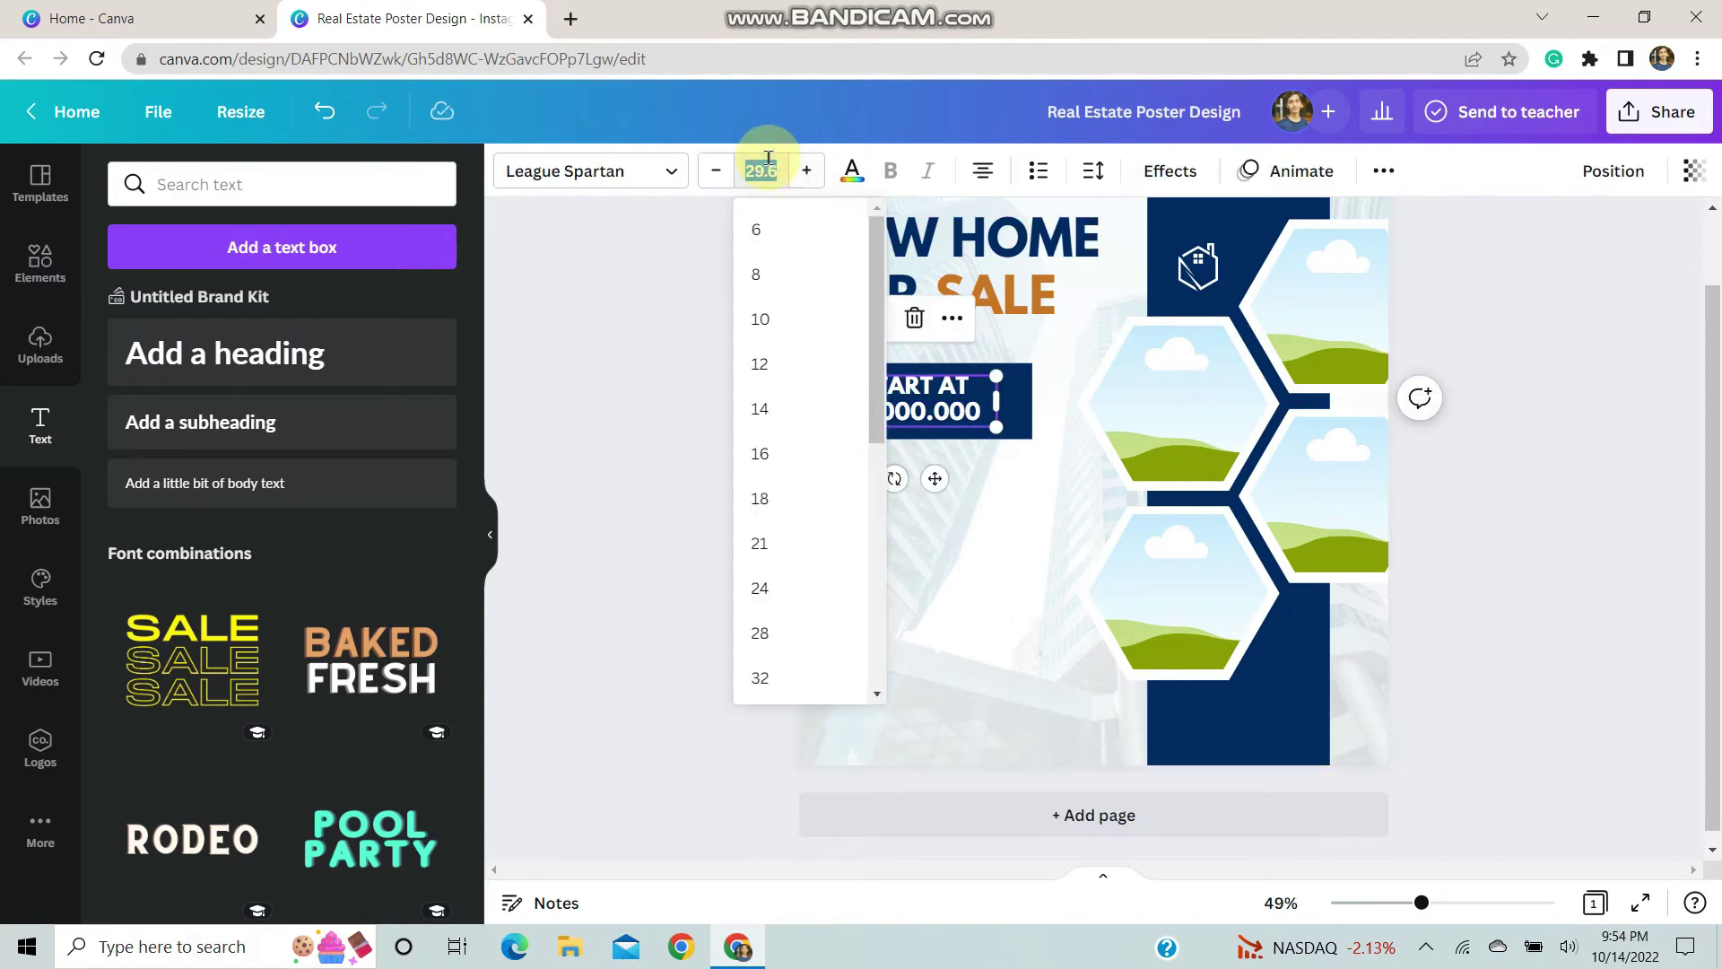
pyautogui.write('26')
pyautogui.press('Return')
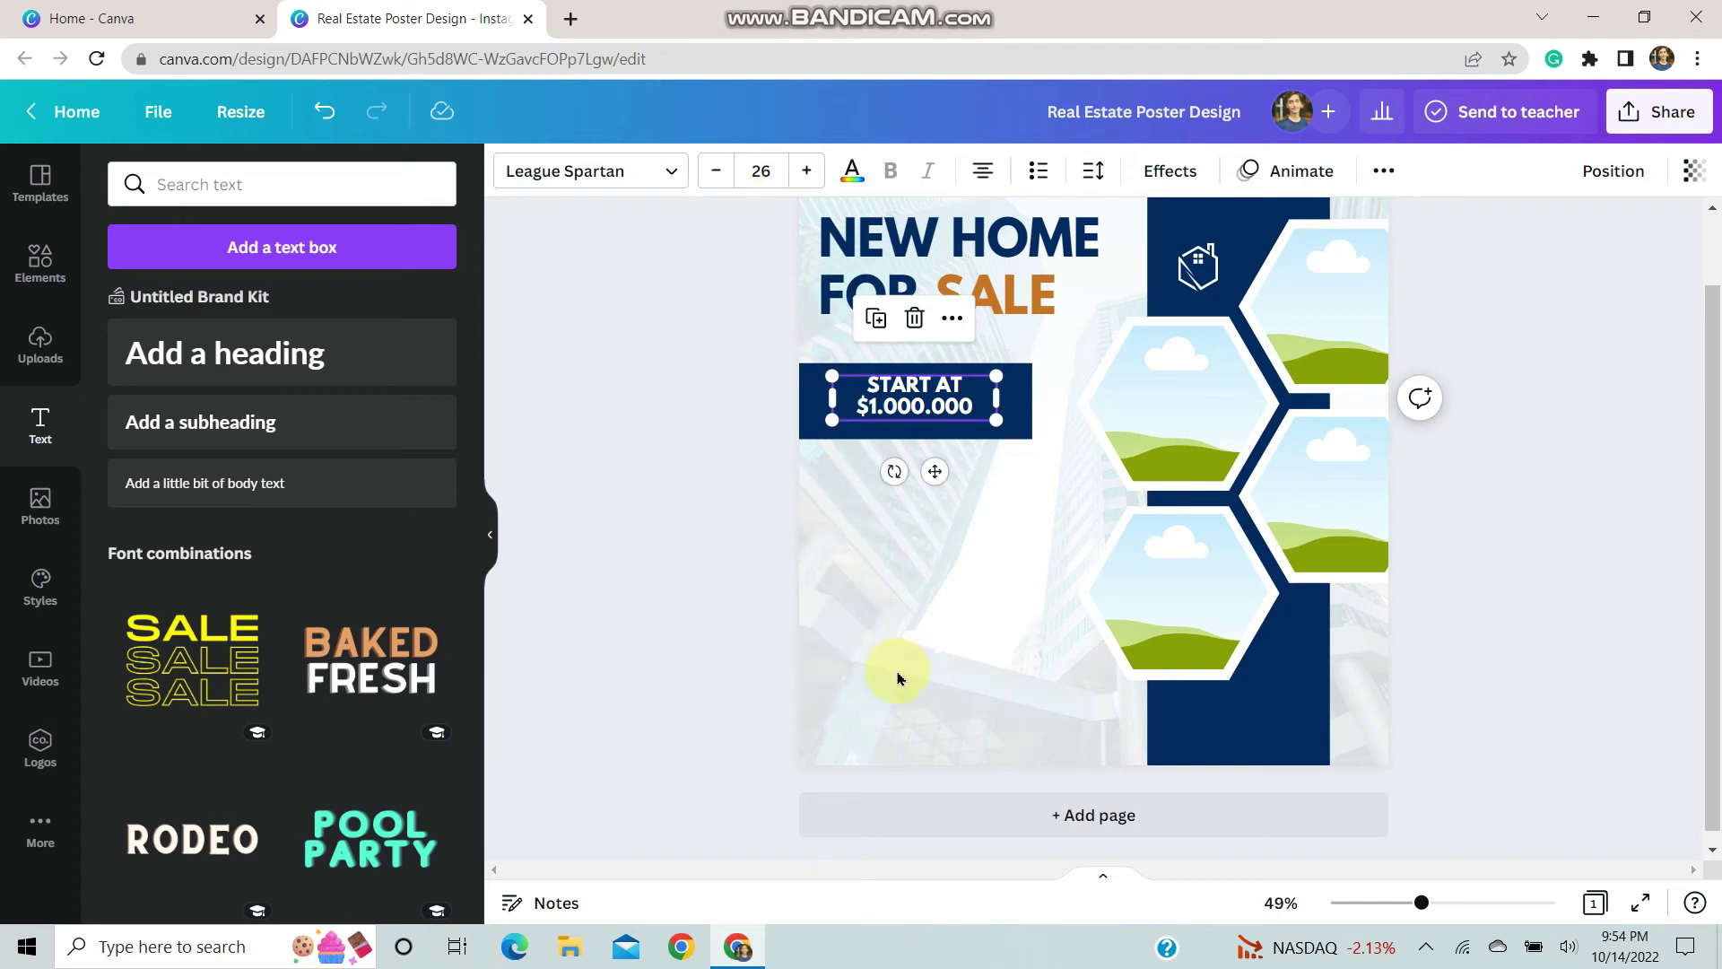
pyautogui.click(1092, 169)
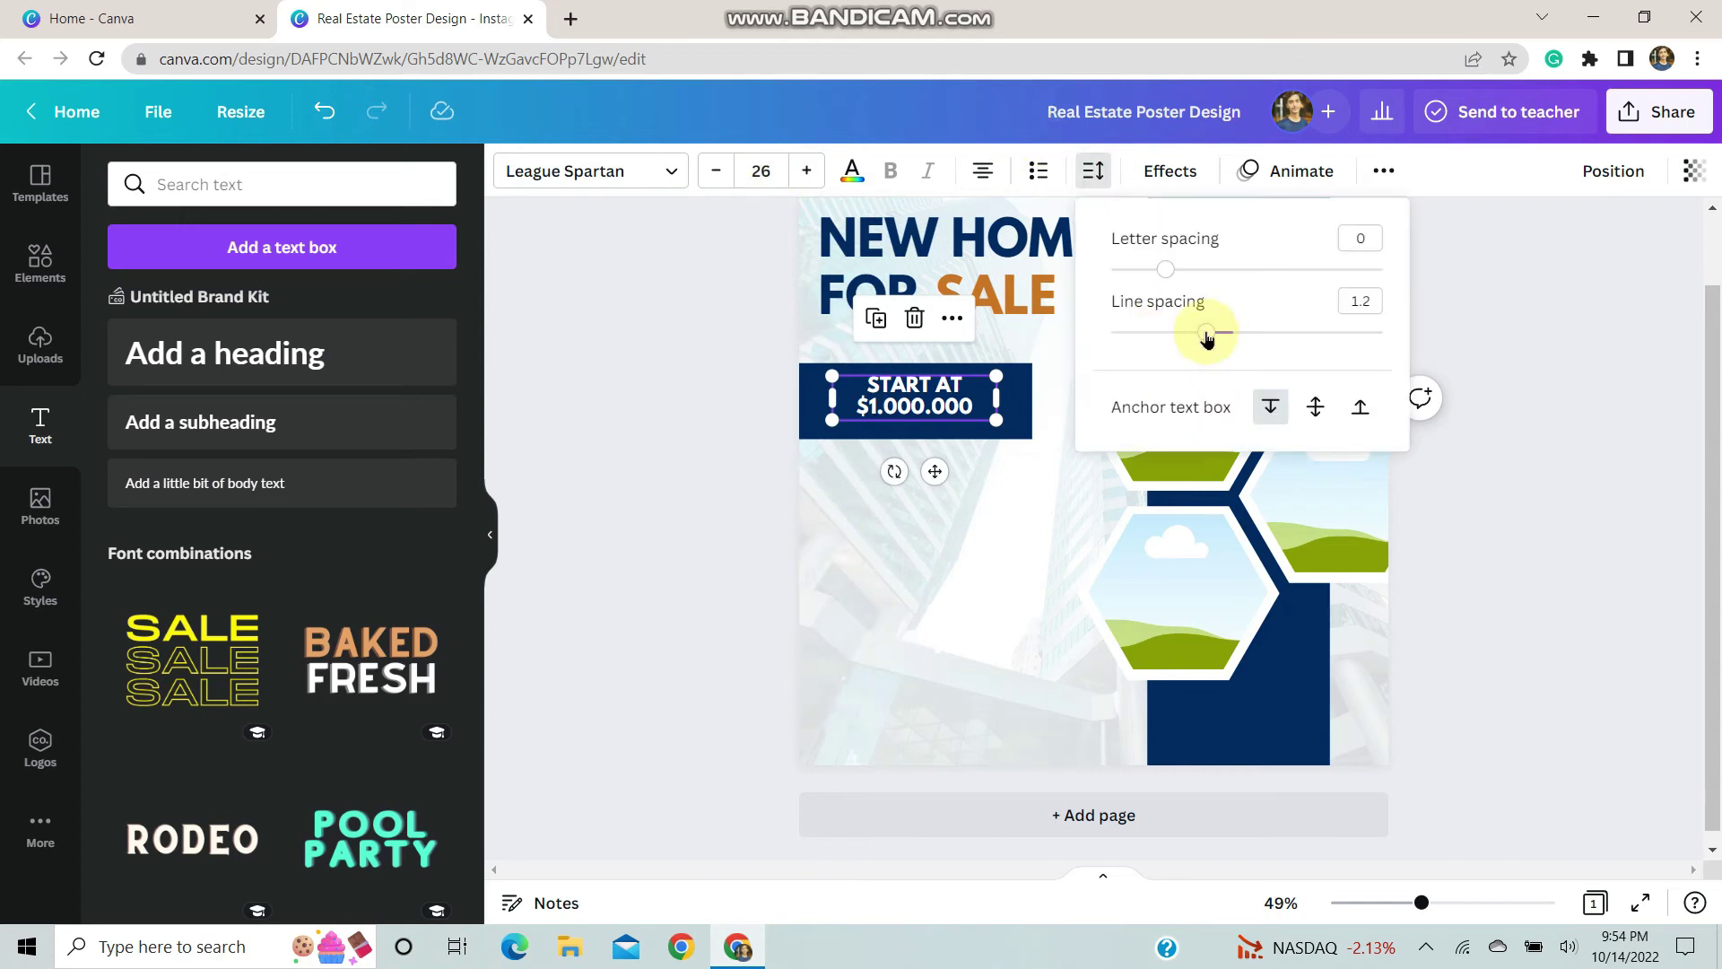
pyautogui.moveTo(1209, 336); pyautogui.dragTo(1218, 337)
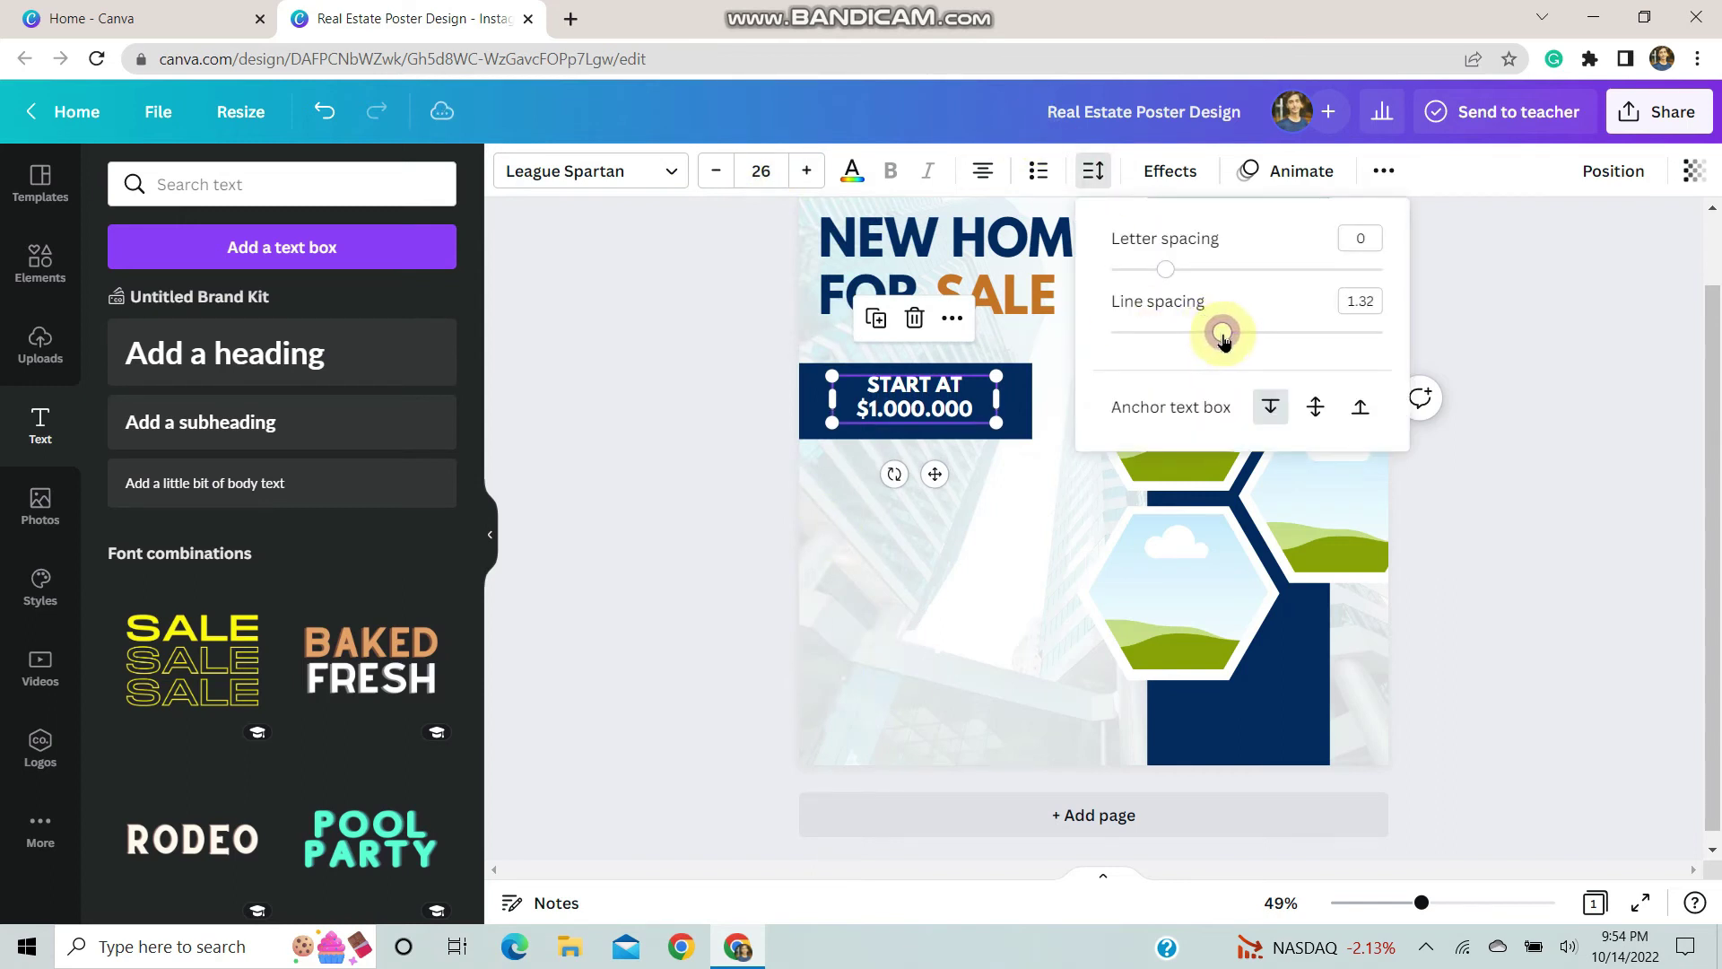
pyautogui.doubleClick(1026, 518)
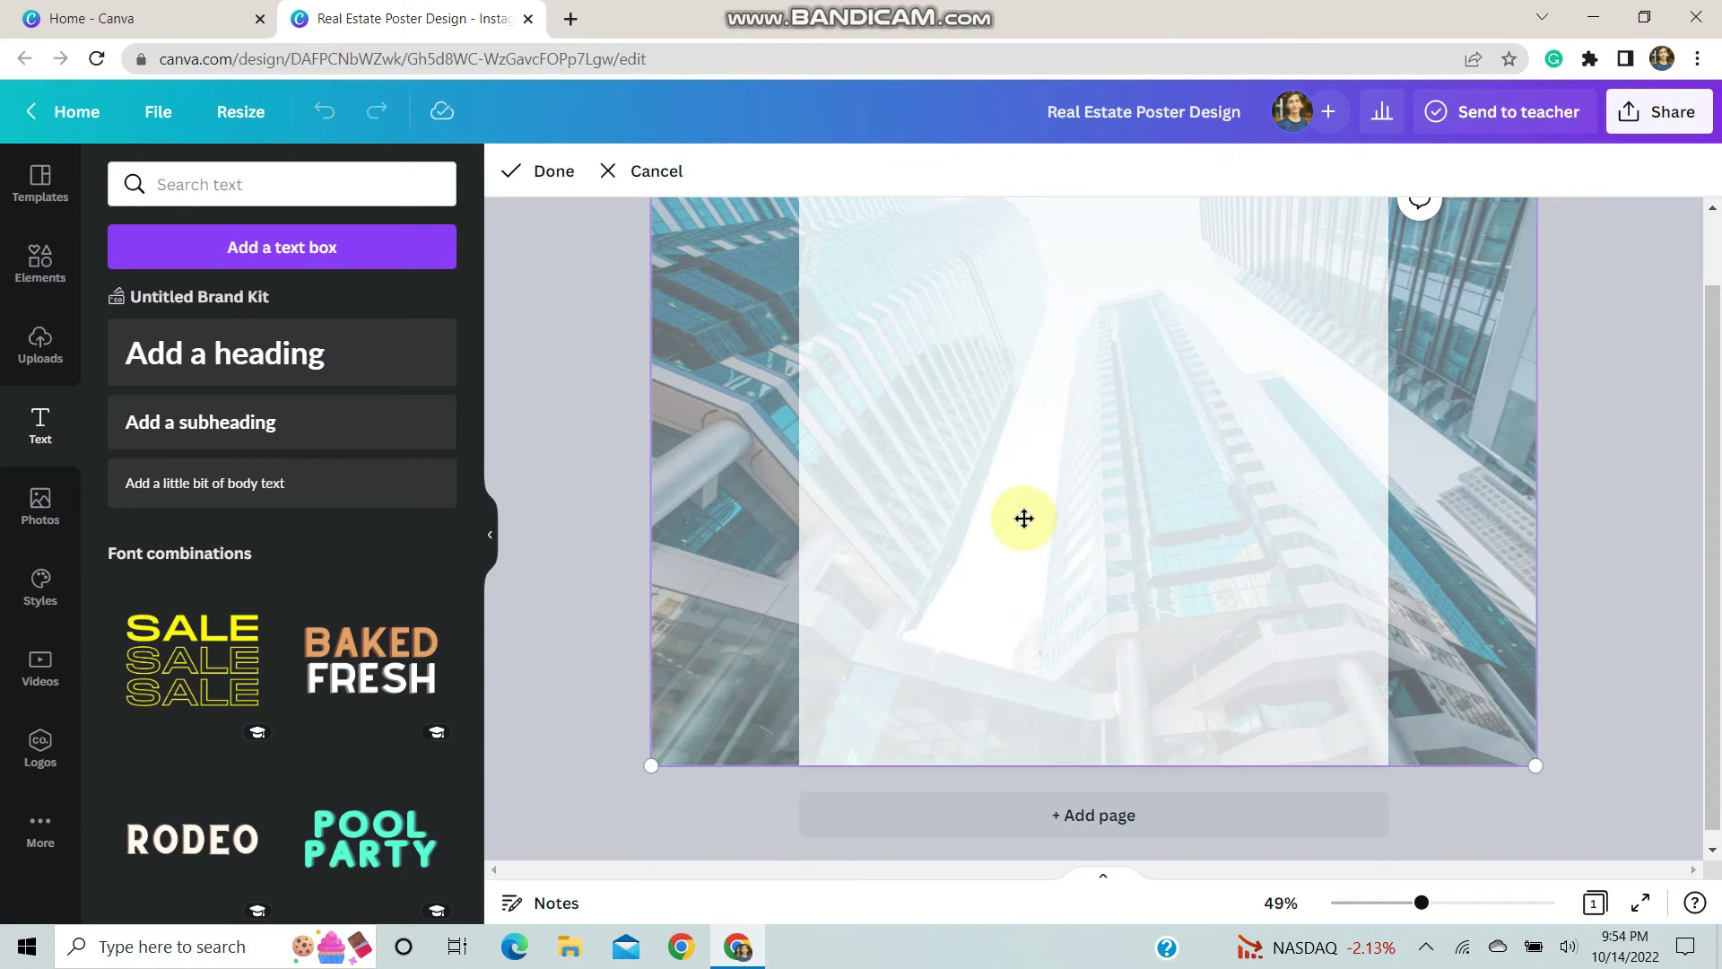
pyautogui.click(538, 170)
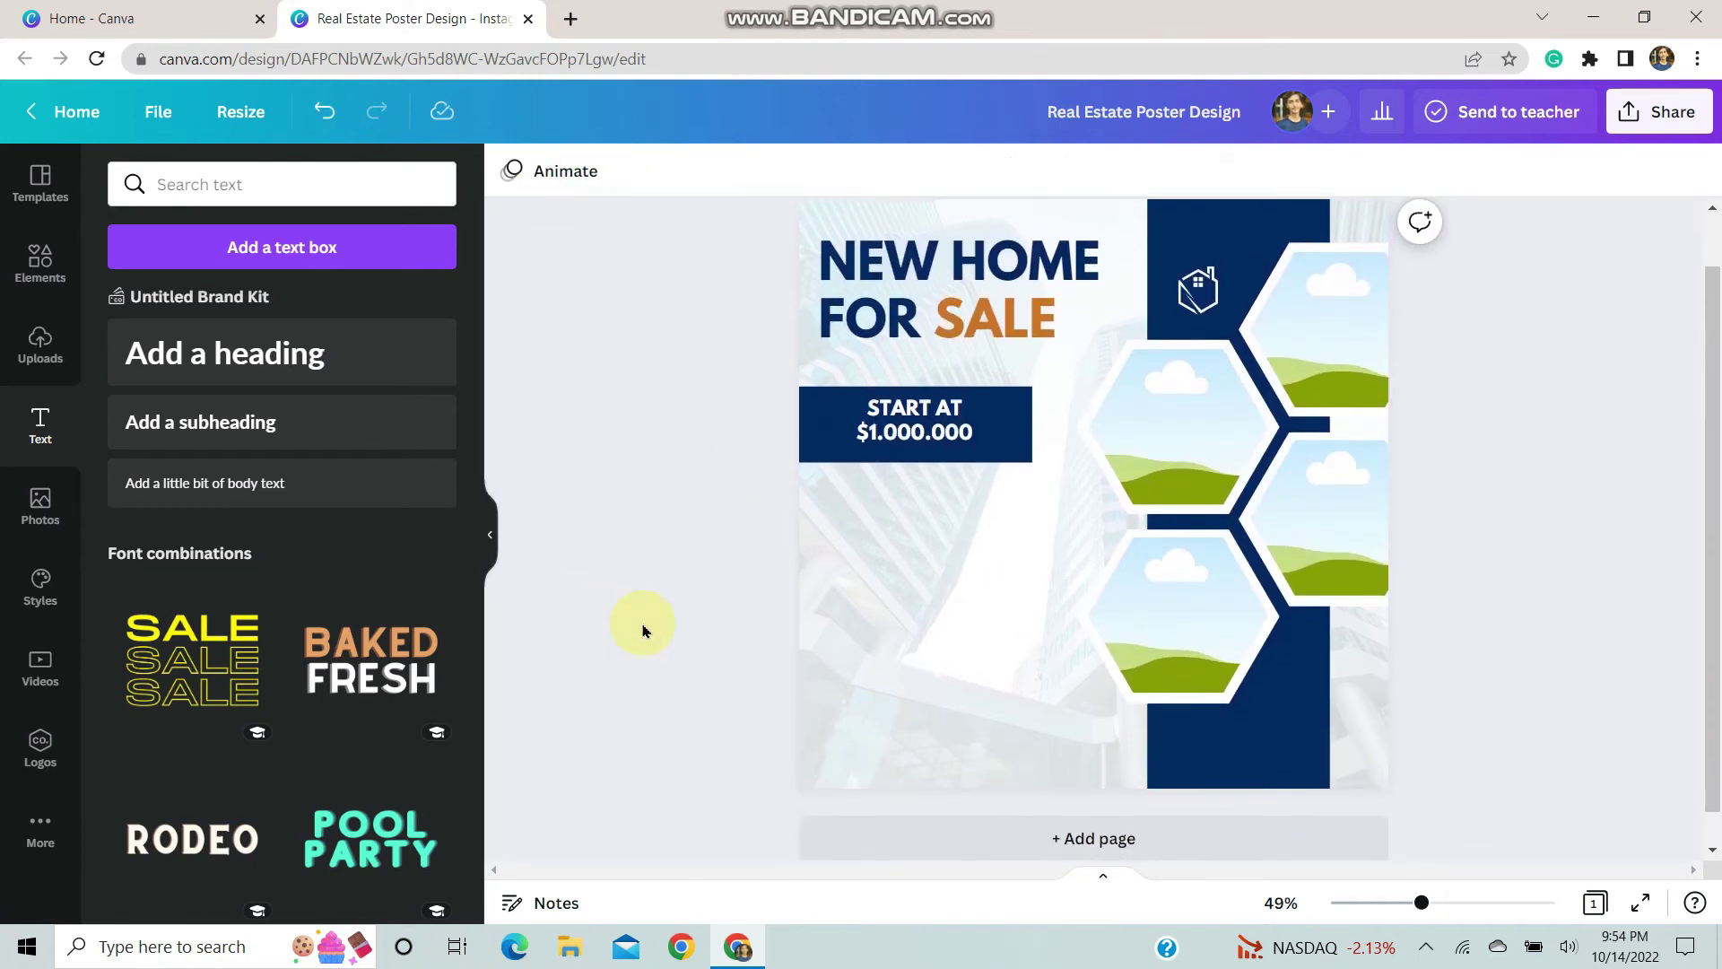
# - Duplicate the price text below the navy bar and replace the copy's wording with "FIND YOUR" and "DREAM HOME" on two lines
pyautogui.click(914, 419)
pyautogui.click(875, 342)
pyautogui.moveTo(937, 499); pyautogui.dragTo(931, 606)
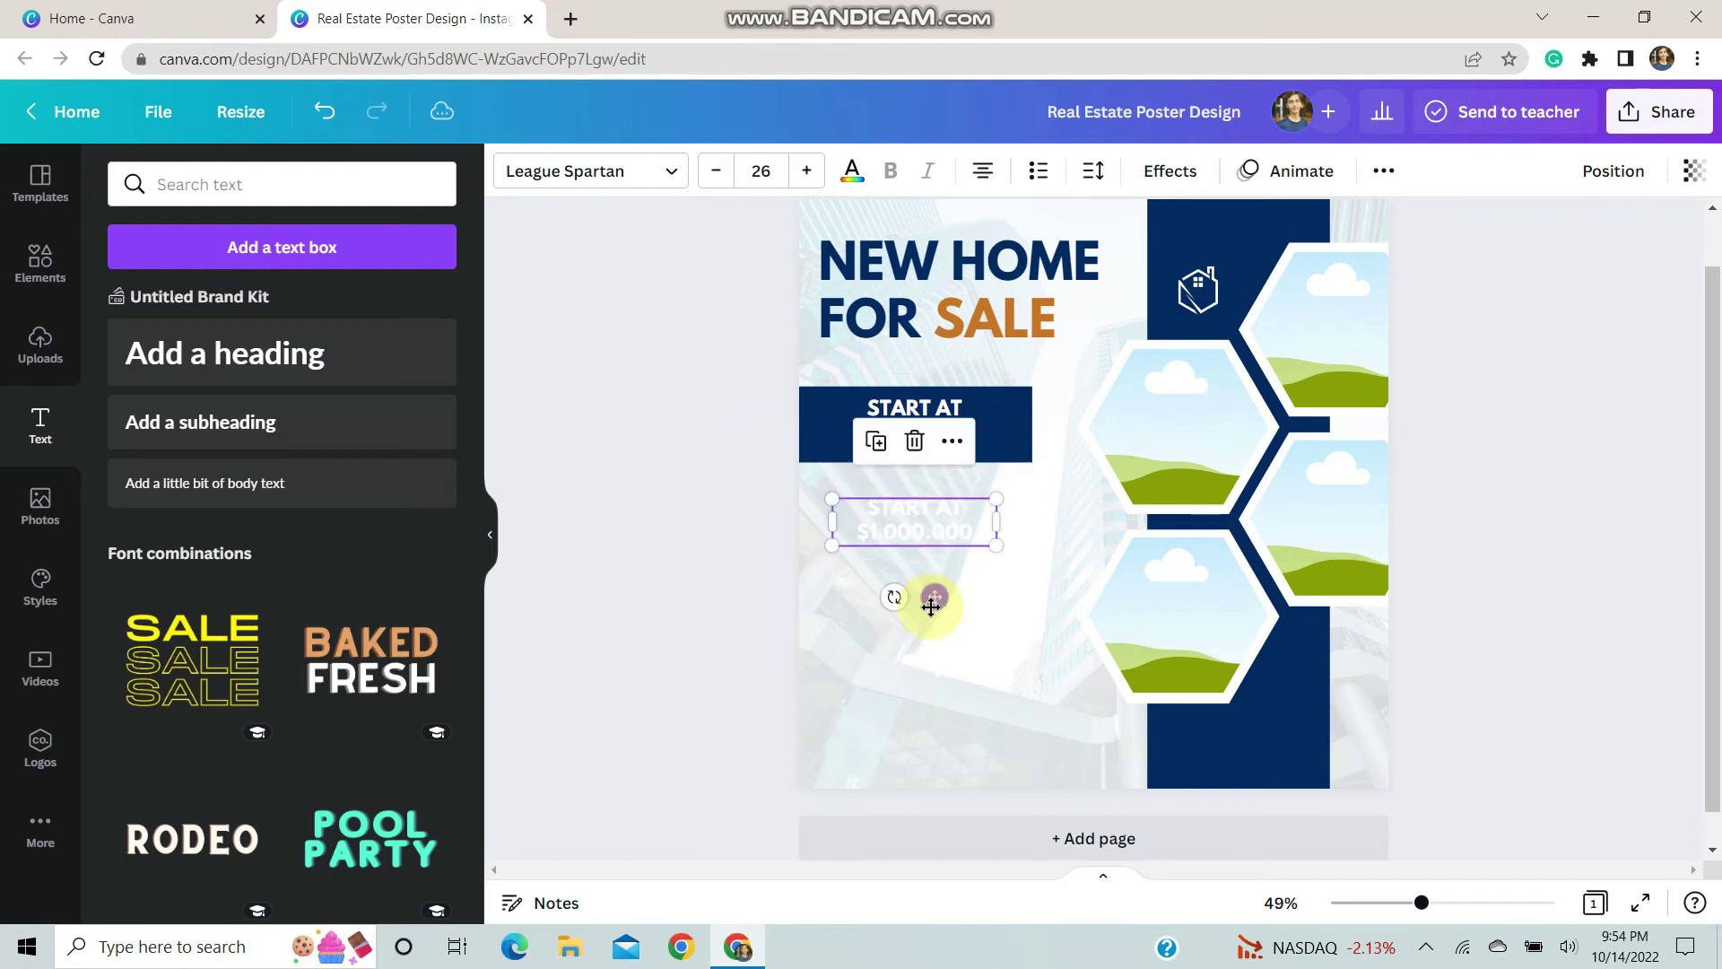
pyautogui.doubleClick(912, 519)
pyautogui.hotkey('ctrl', 'a')
pyautogui.press('BackSpace')
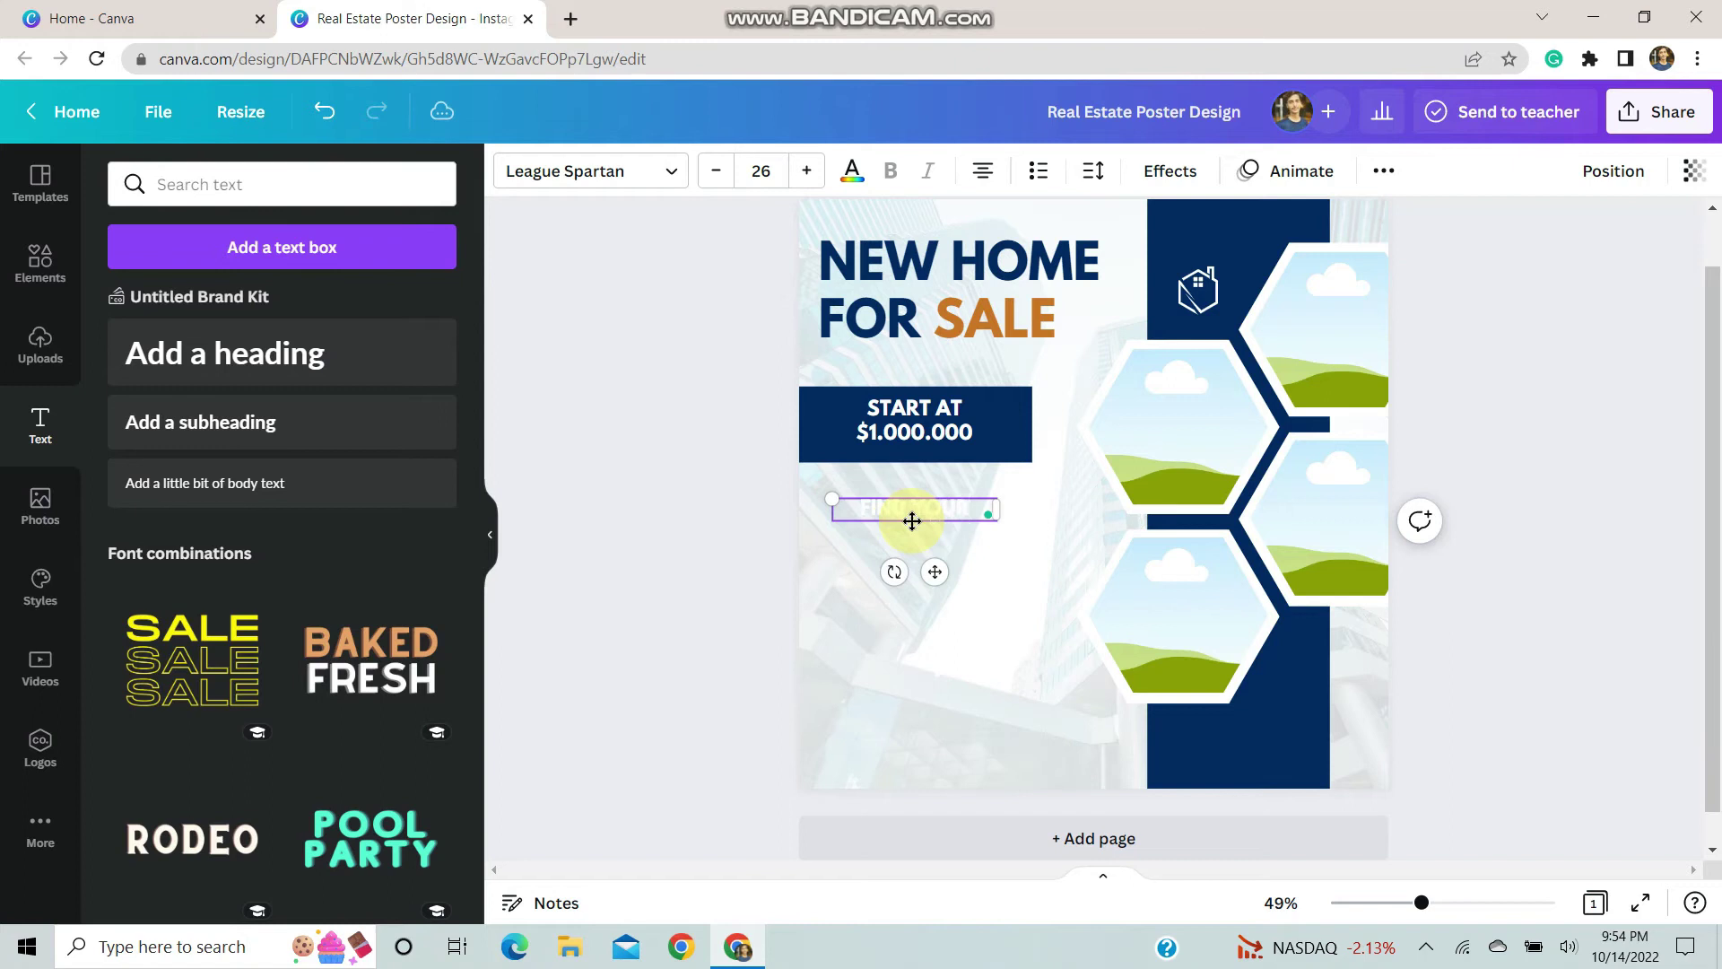
pyautogui.write('FIND YOUR')
pyautogui.press('Return')
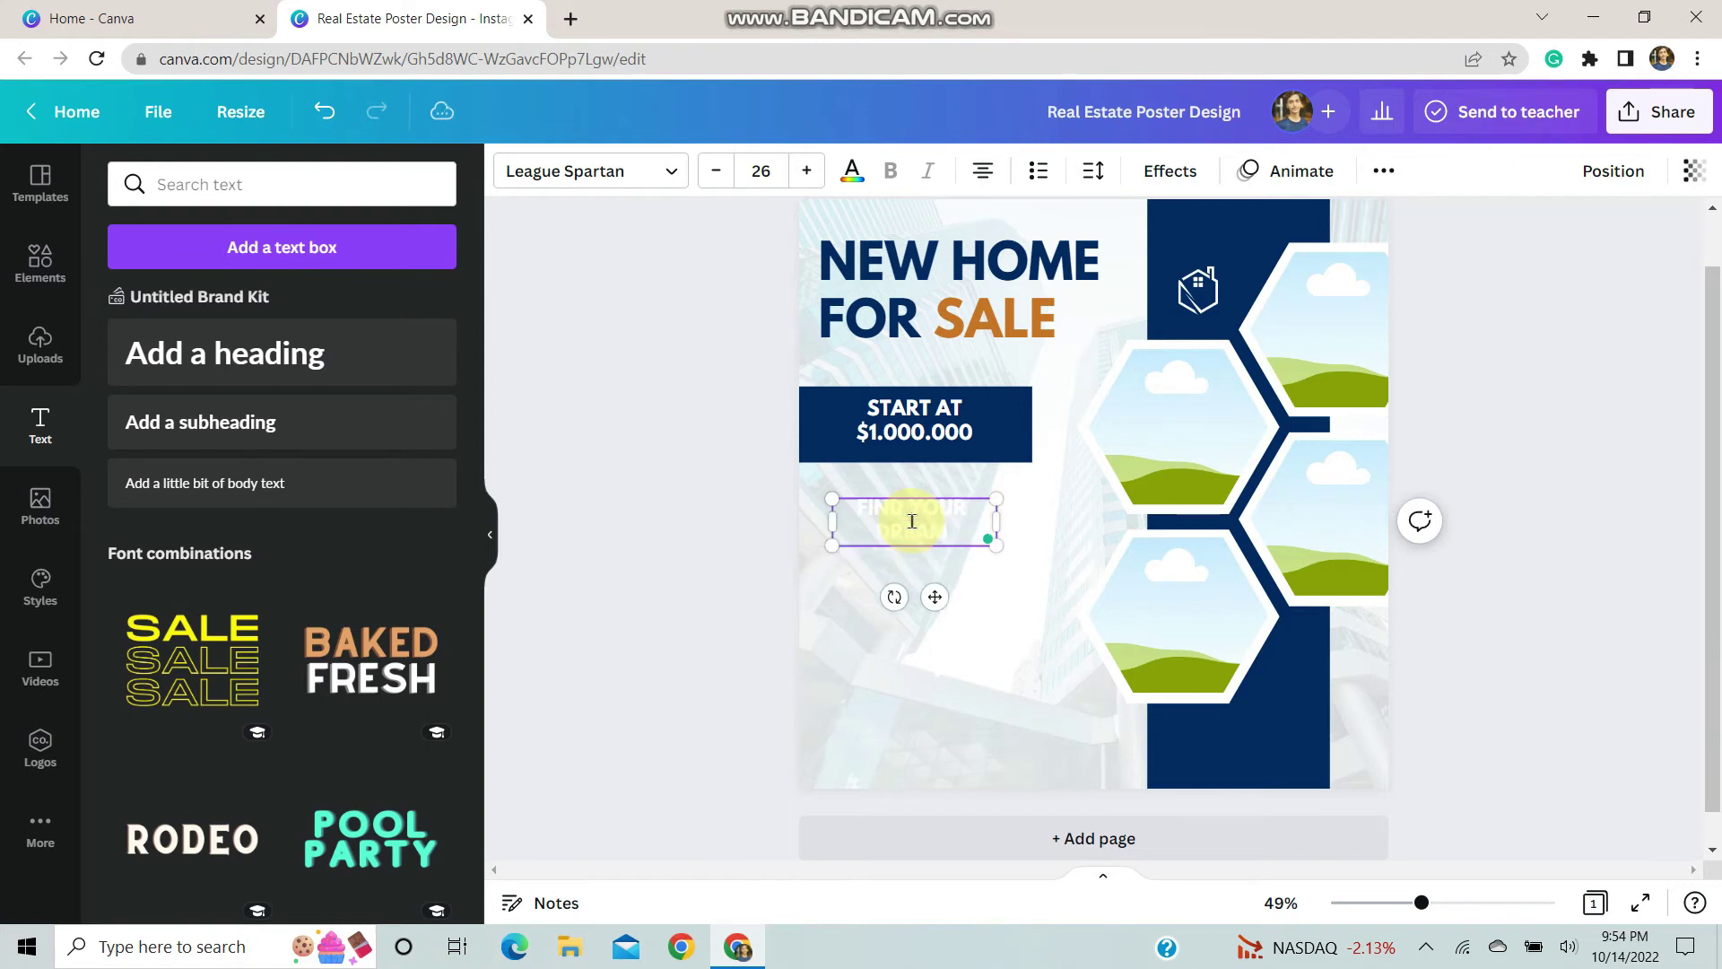
pyautogui.click(691, 579)
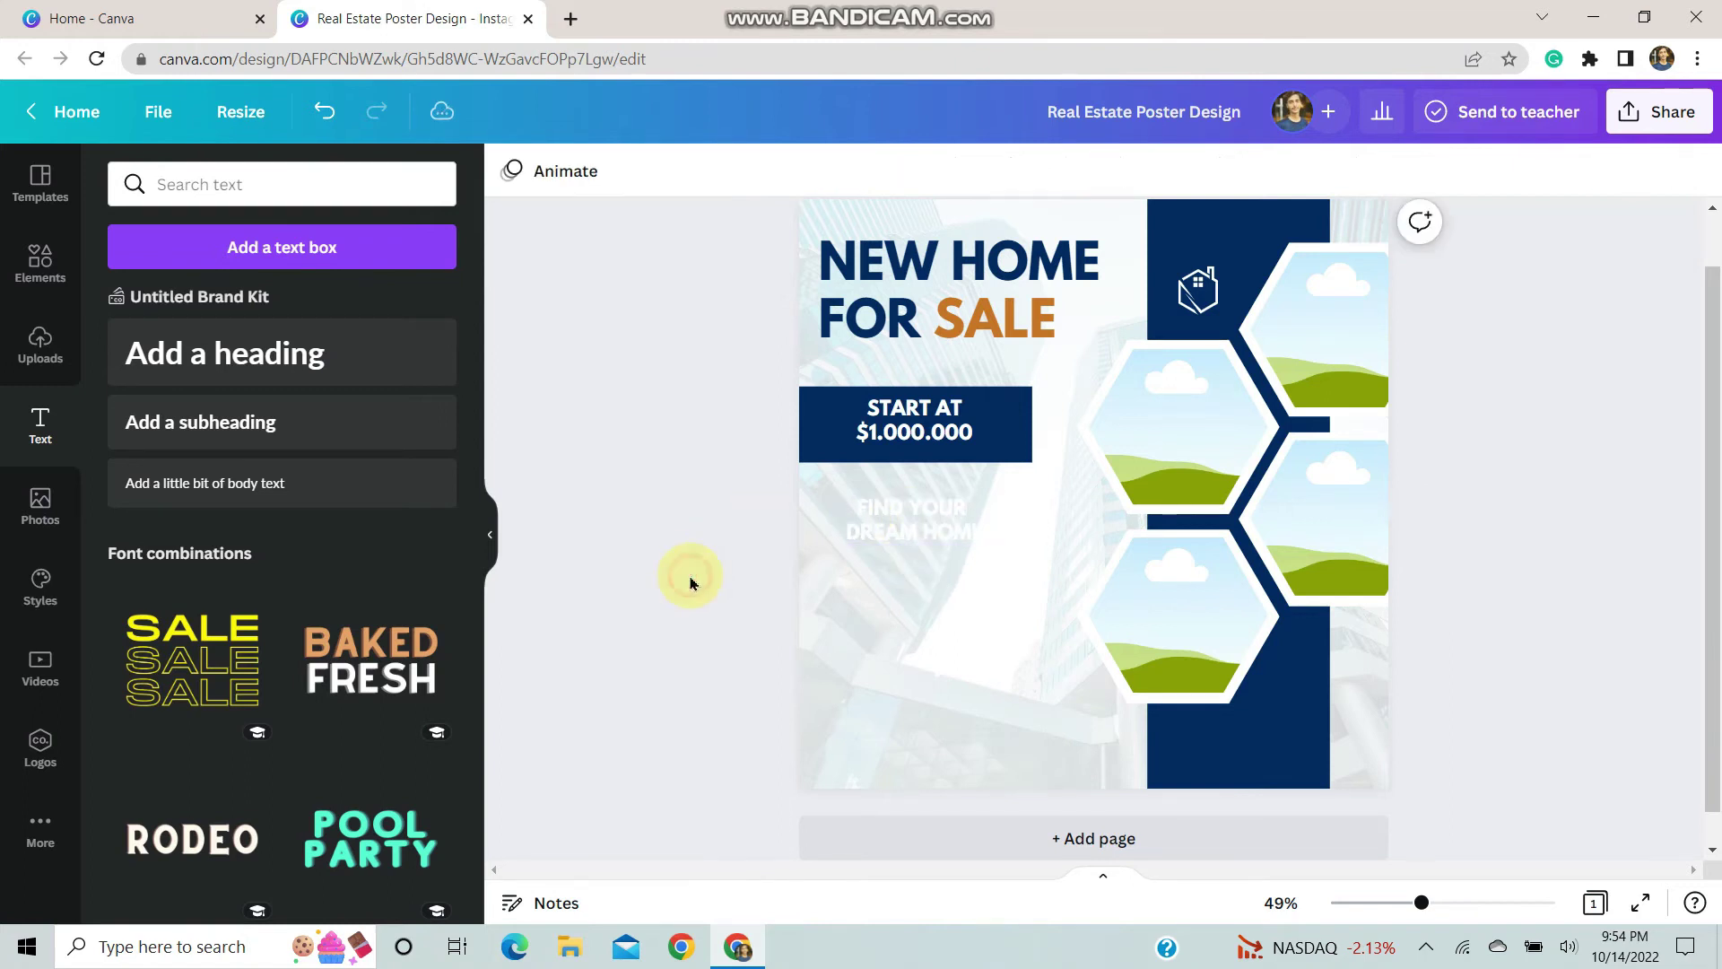
# - Color the "FIND YOUR DREAM HOME" text with the document's navy
pyautogui.click(911, 536)
pyautogui.click(848, 167)
pyautogui.click(251, 287)
pyautogui.click(763, 608)
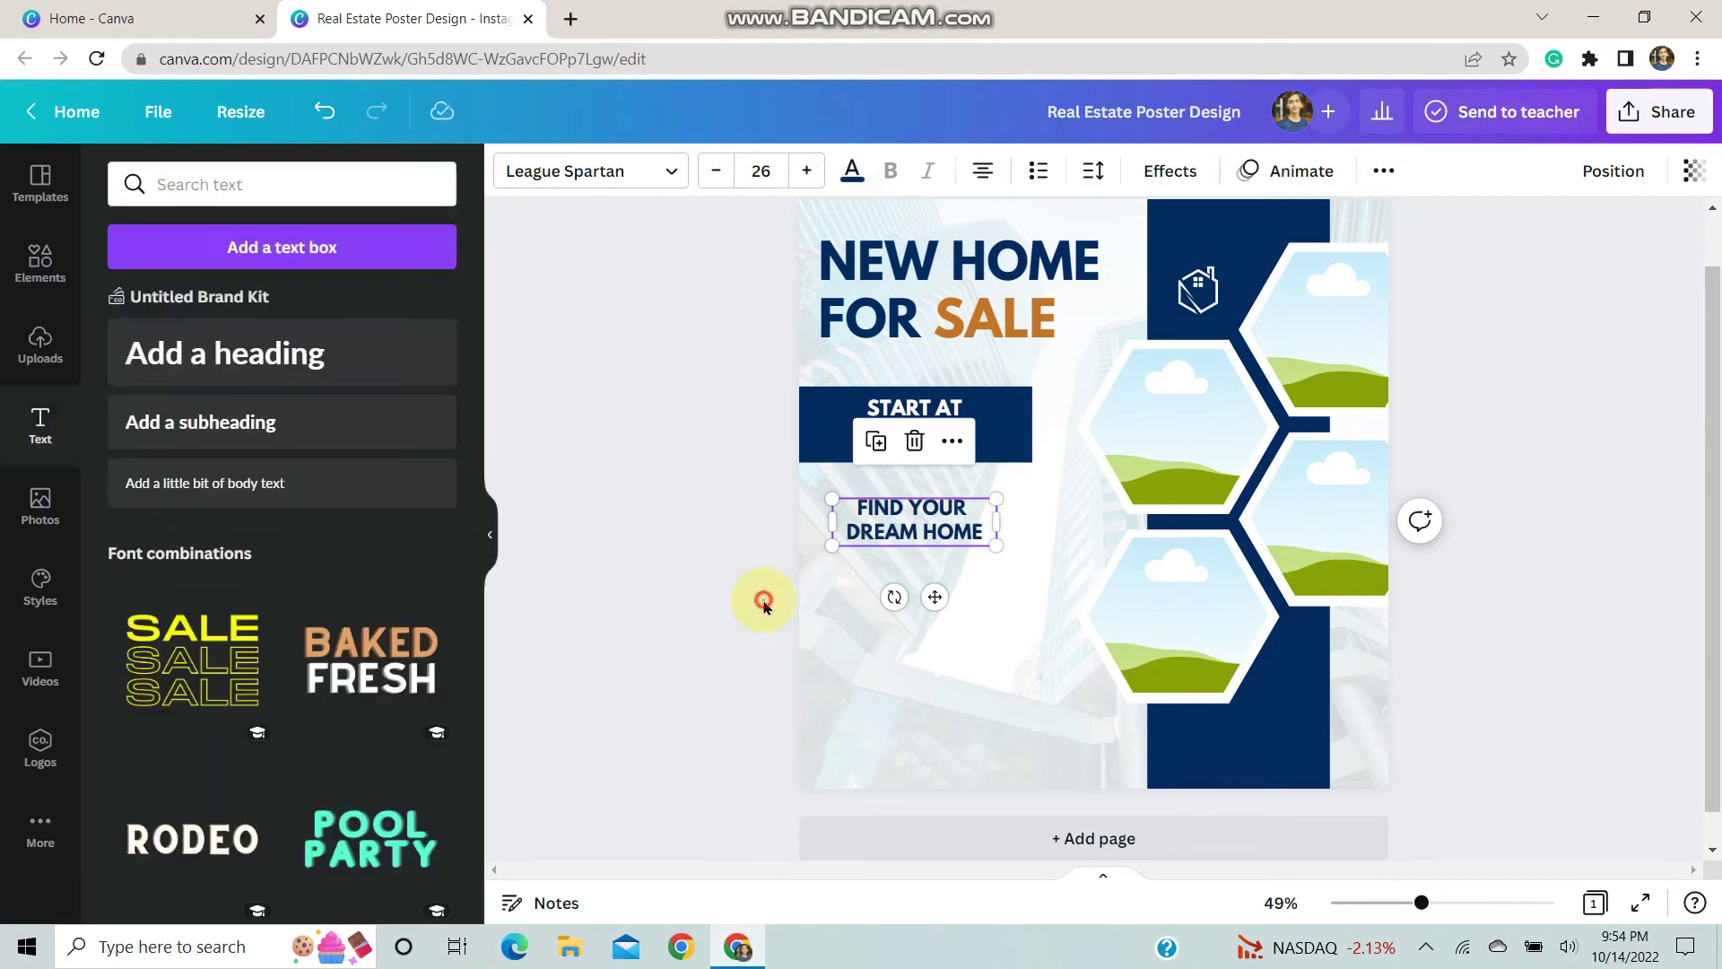
# - Duplicate the "FIND YOUR DREAM HOME" text directly beneath itself and replace the copy's wording with "WITH US!"
pyautogui.click(911, 525)
pyautogui.click(877, 441)
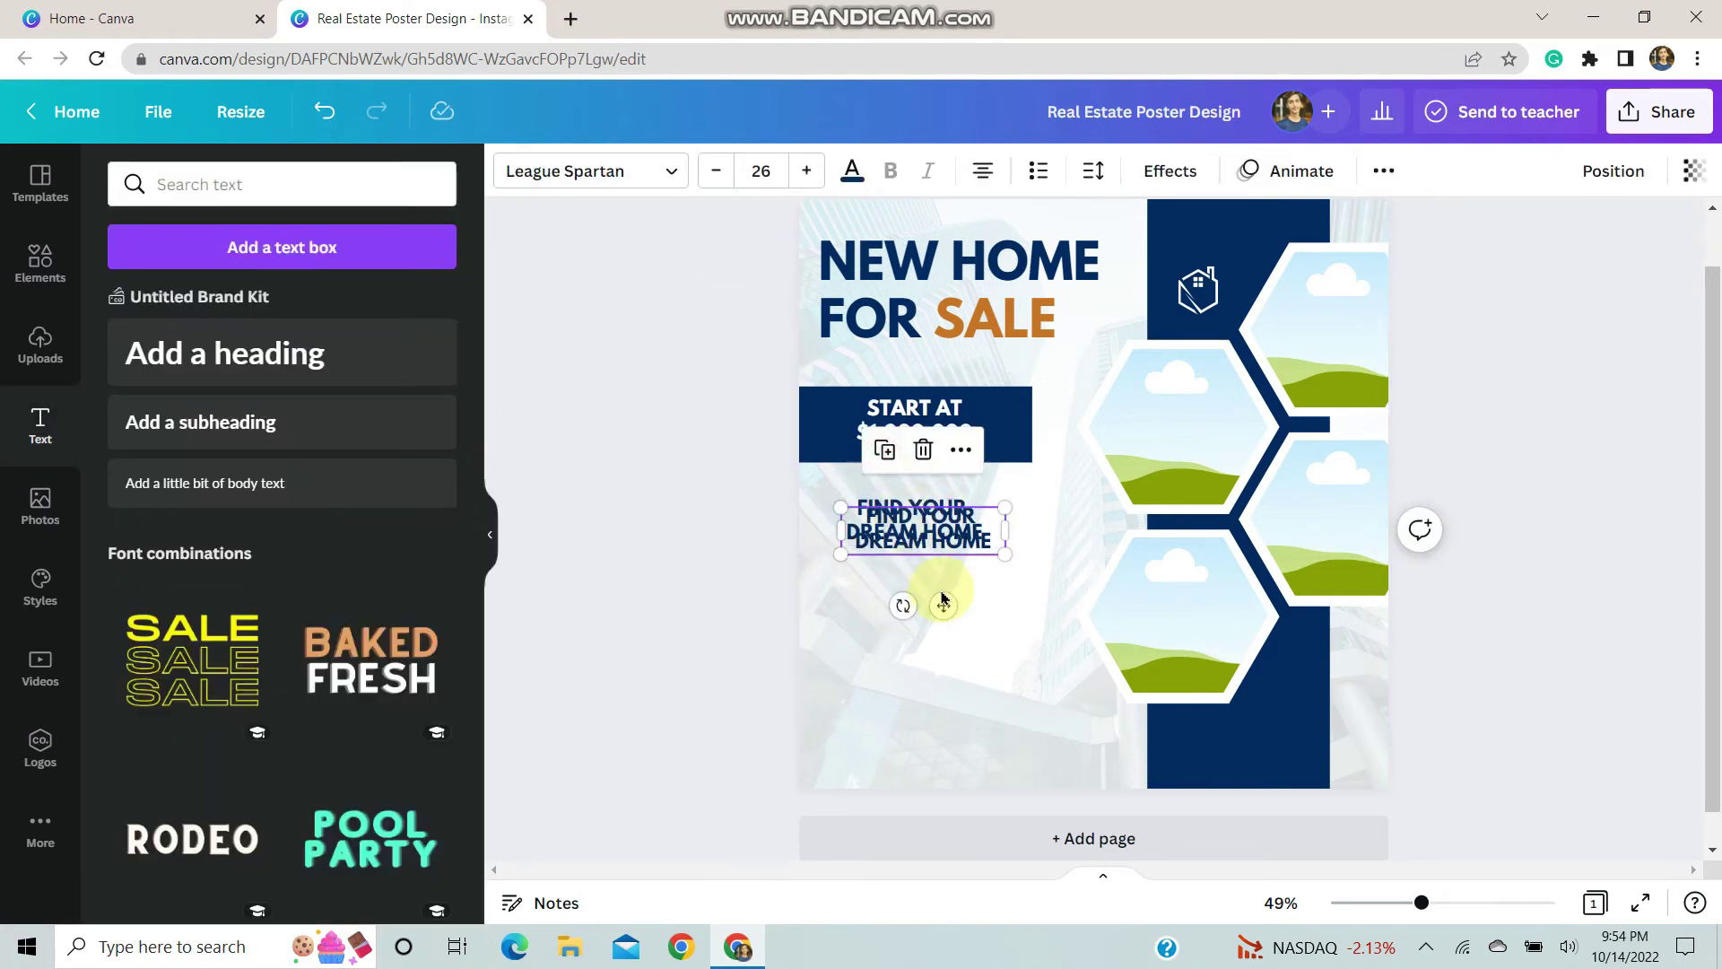
pyautogui.moveTo(939, 606); pyautogui.dragTo(934, 643)
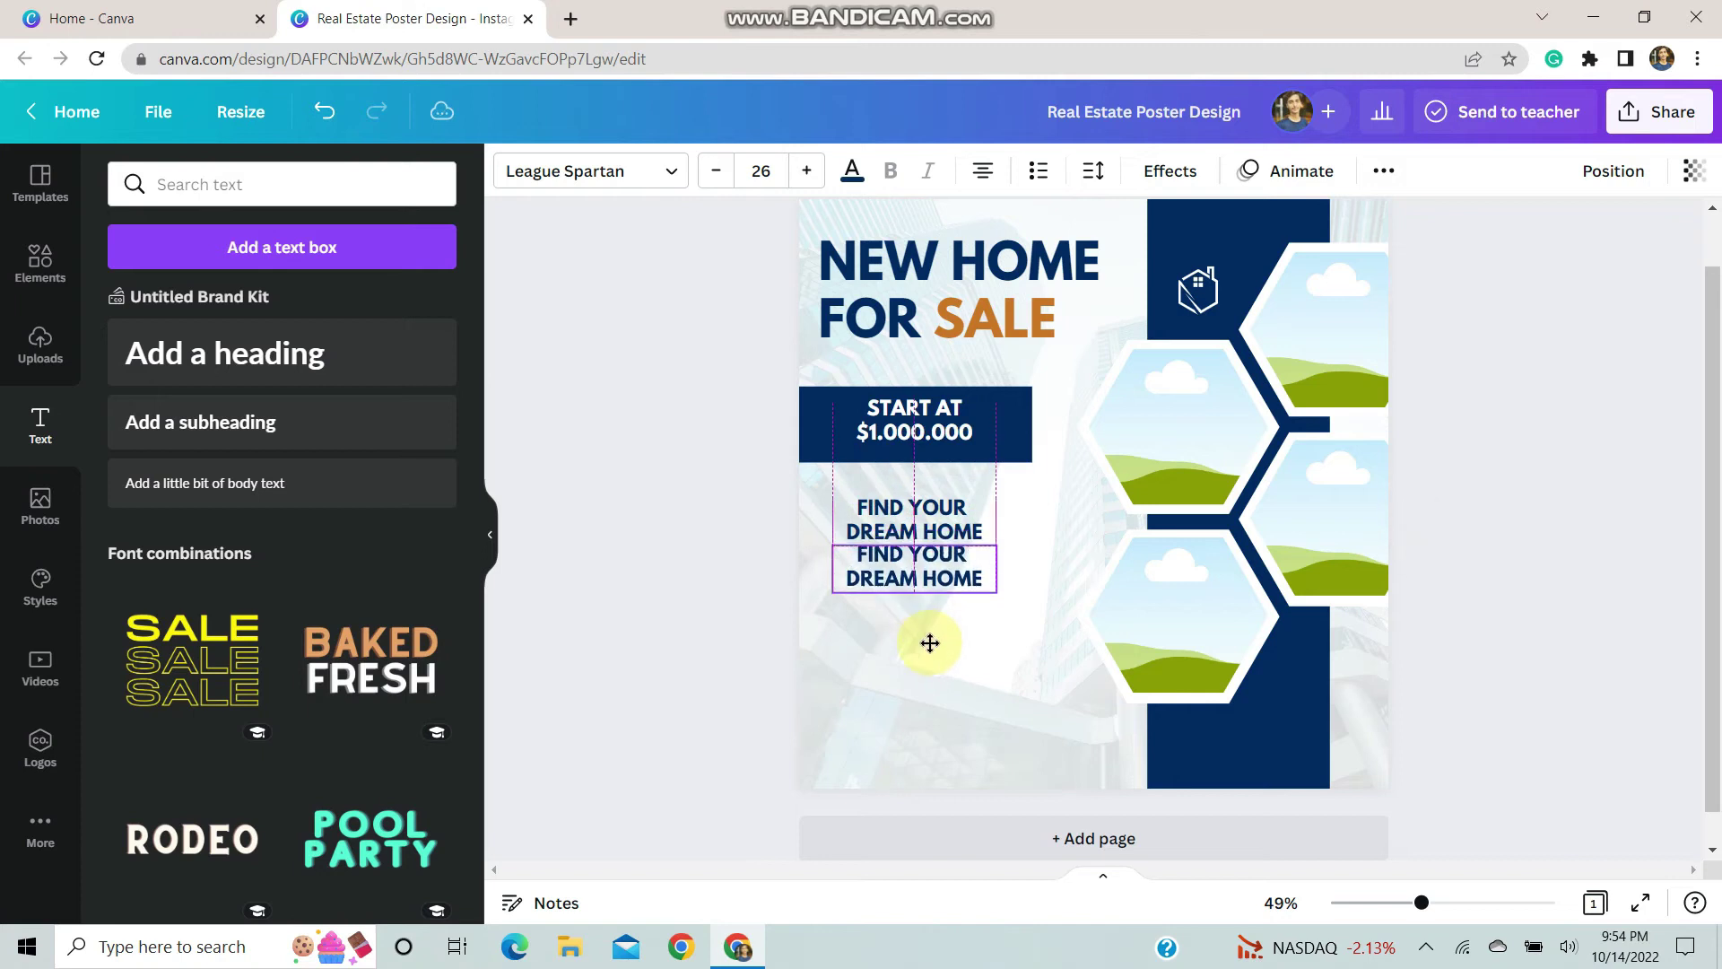
pyautogui.doubleClick(909, 567)
pyautogui.press('BackSpace')
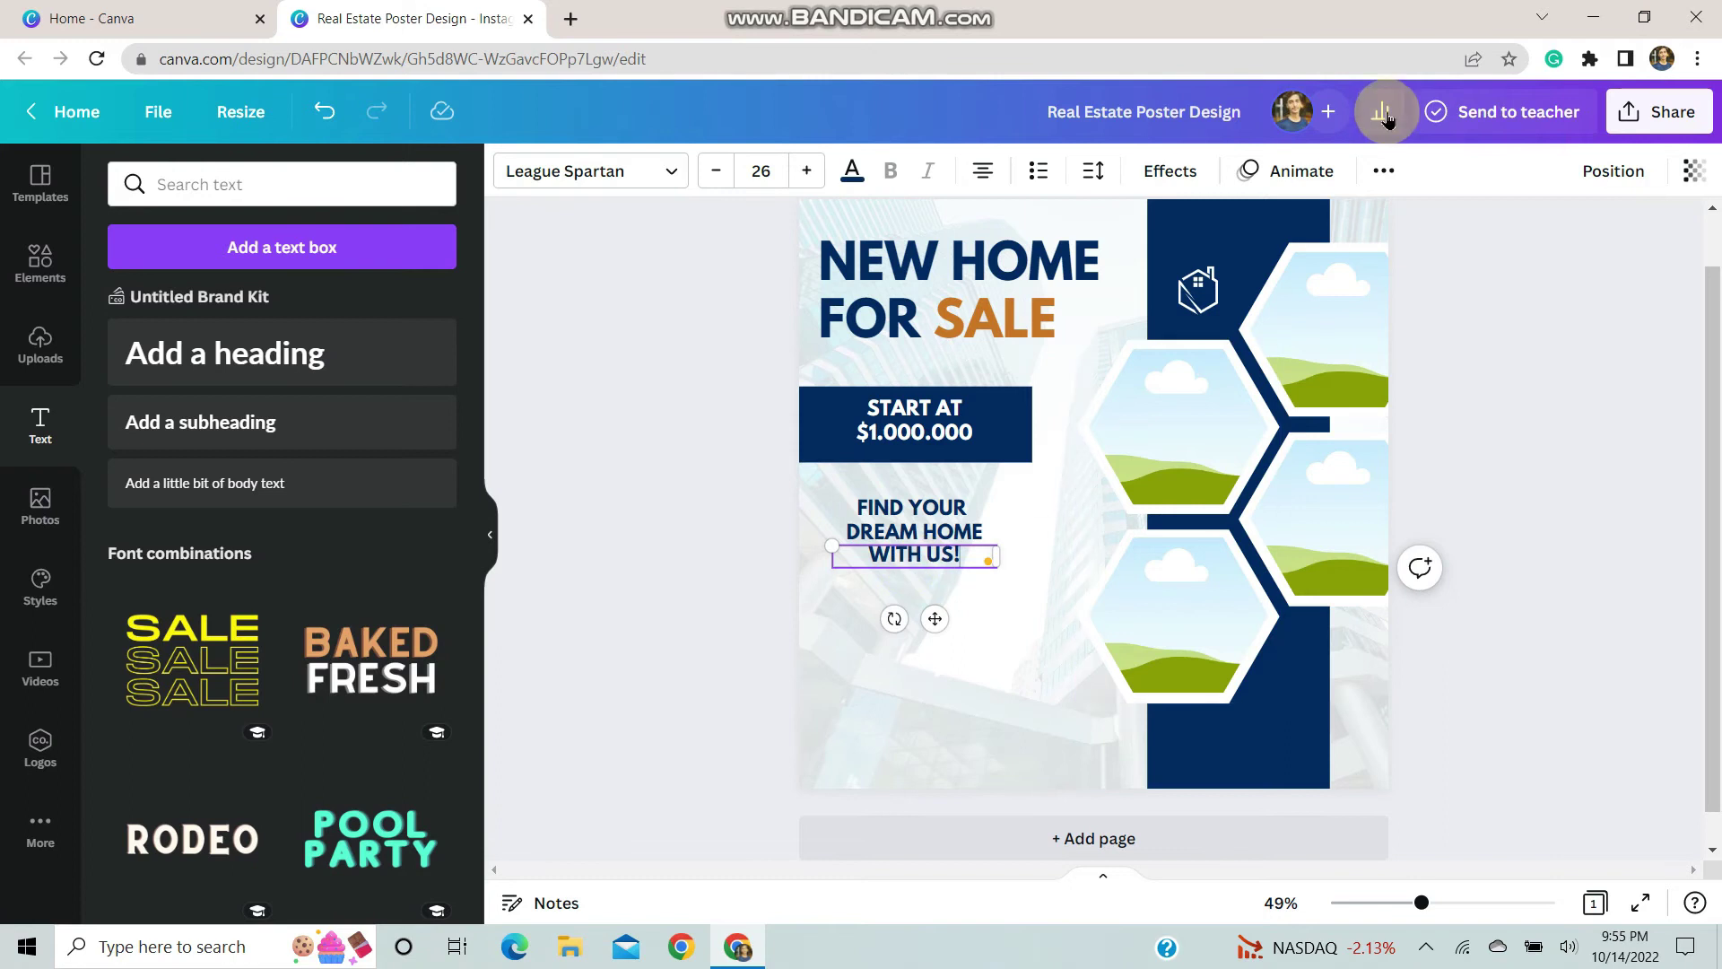
# - Convert the "WITH US!" text to lowercase and set its font to Yellowtail
pyautogui.click(926, 566)
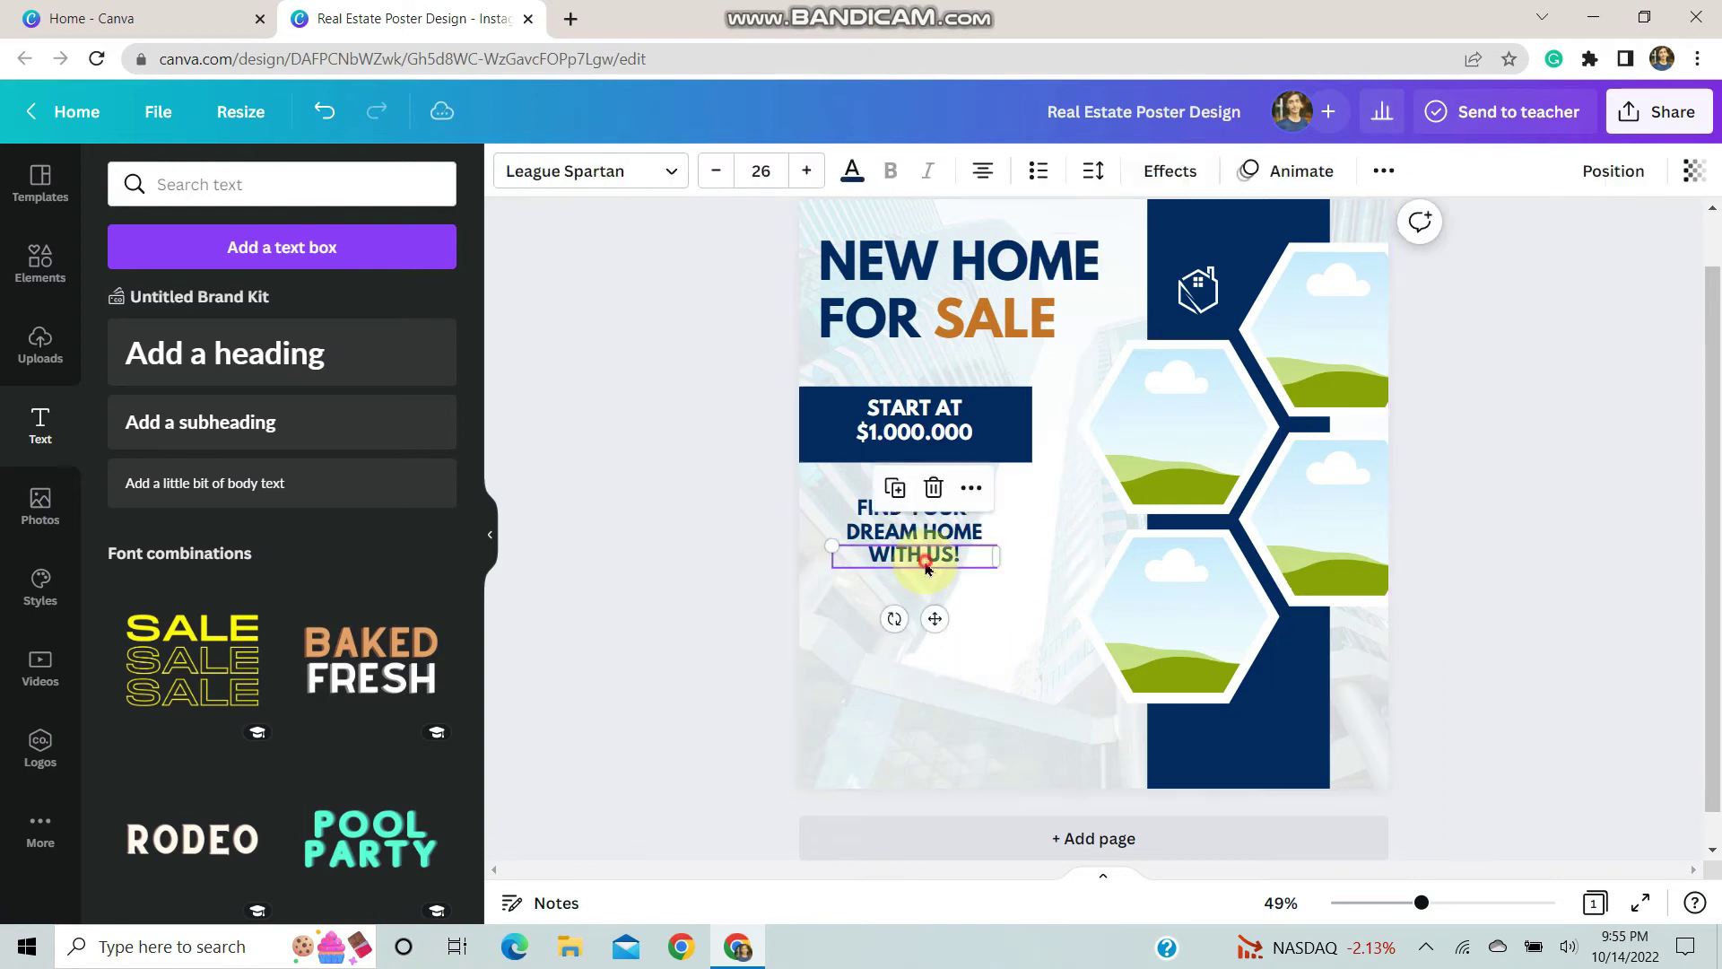
pyautogui.click(1384, 171)
pyautogui.click(1225, 225)
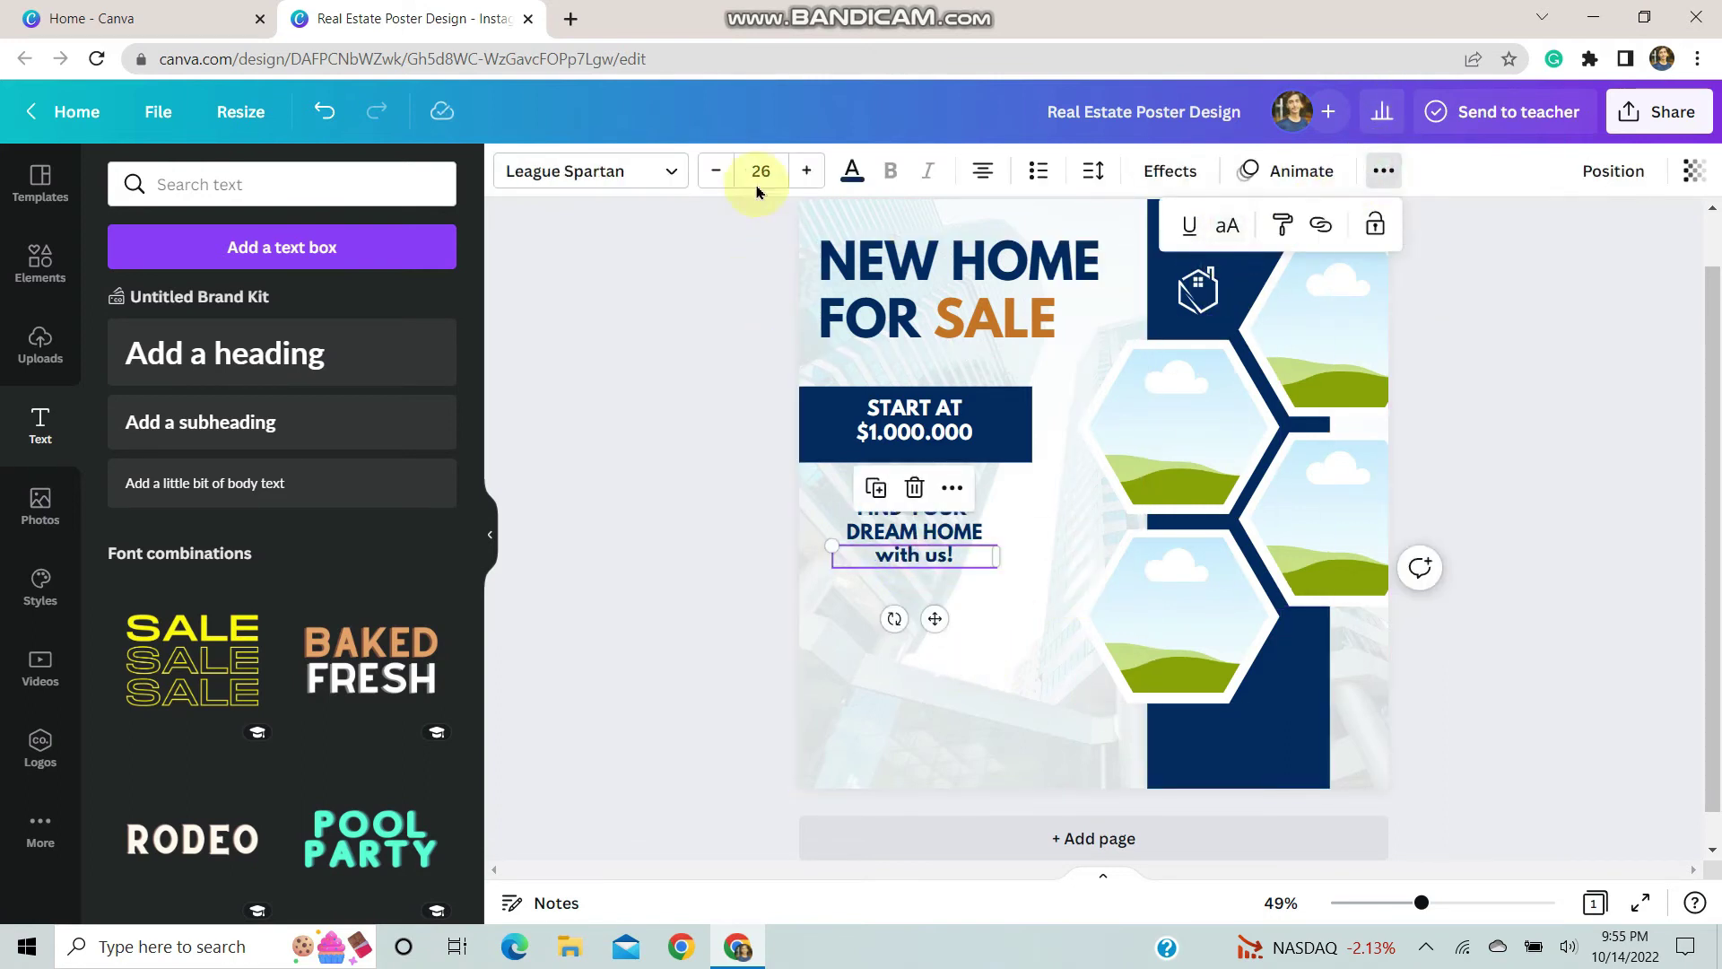
pyautogui.click(654, 171)
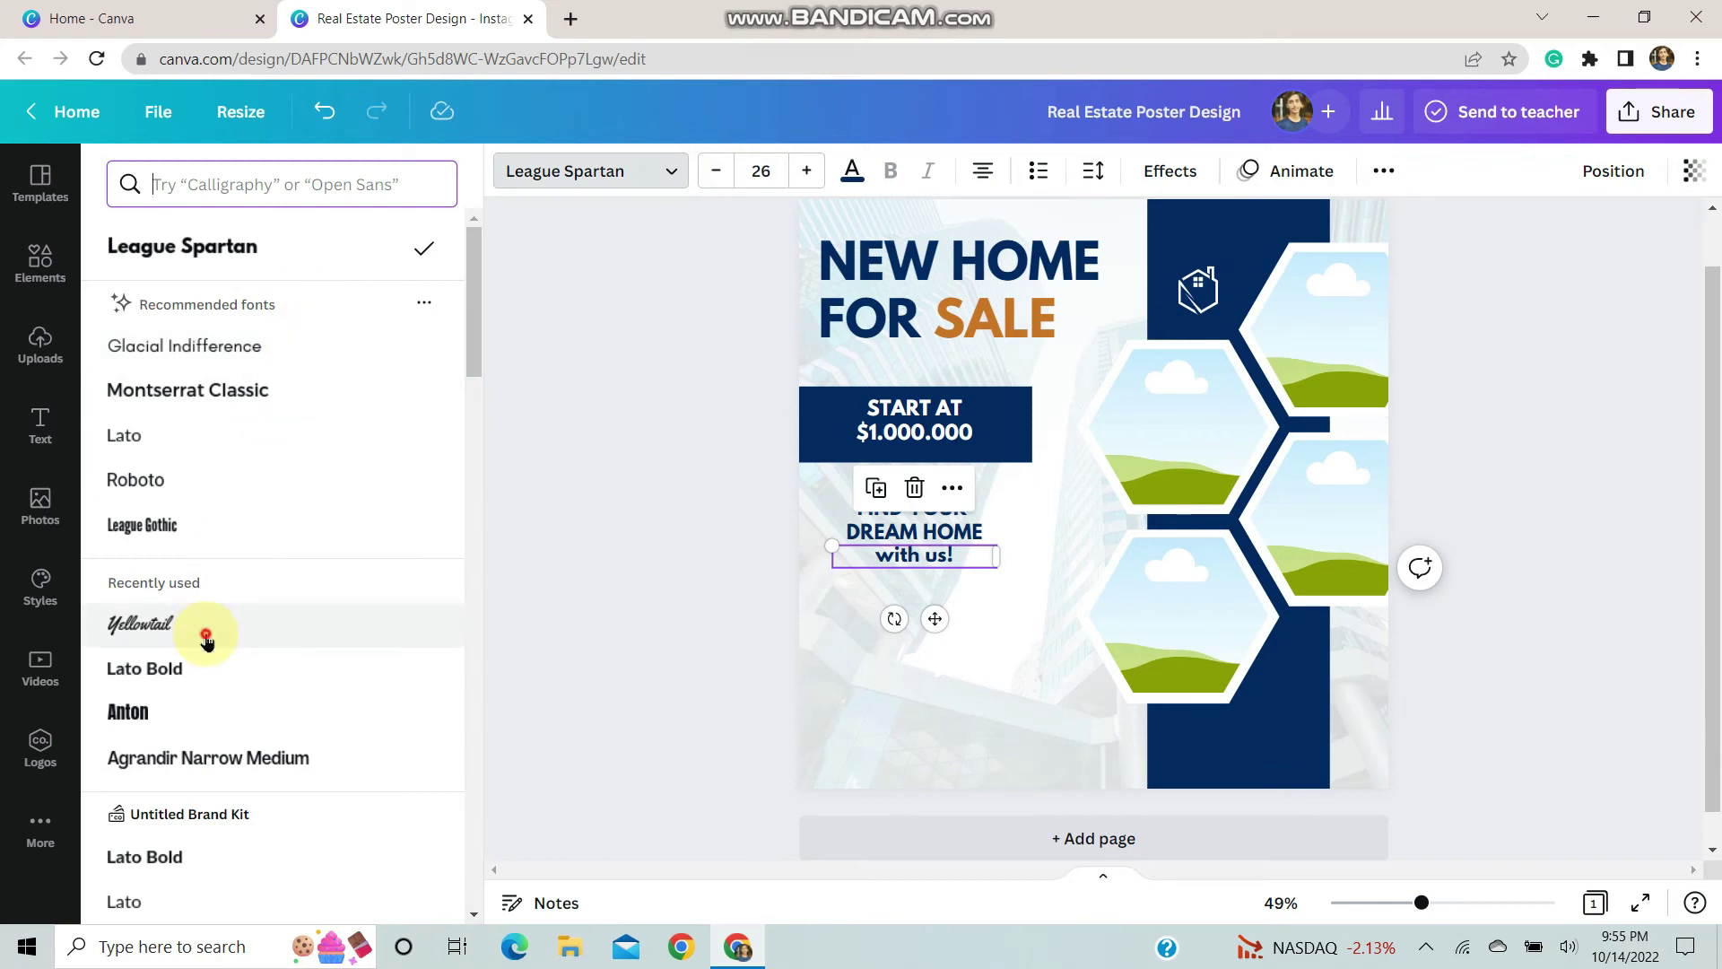
pyautogui.click(212, 627)
# - Restyle the "with us!" text in the document's orange at size 65 and tilt it upward beneath the tagline
pyautogui.click(850, 168)
pyautogui.click(311, 287)
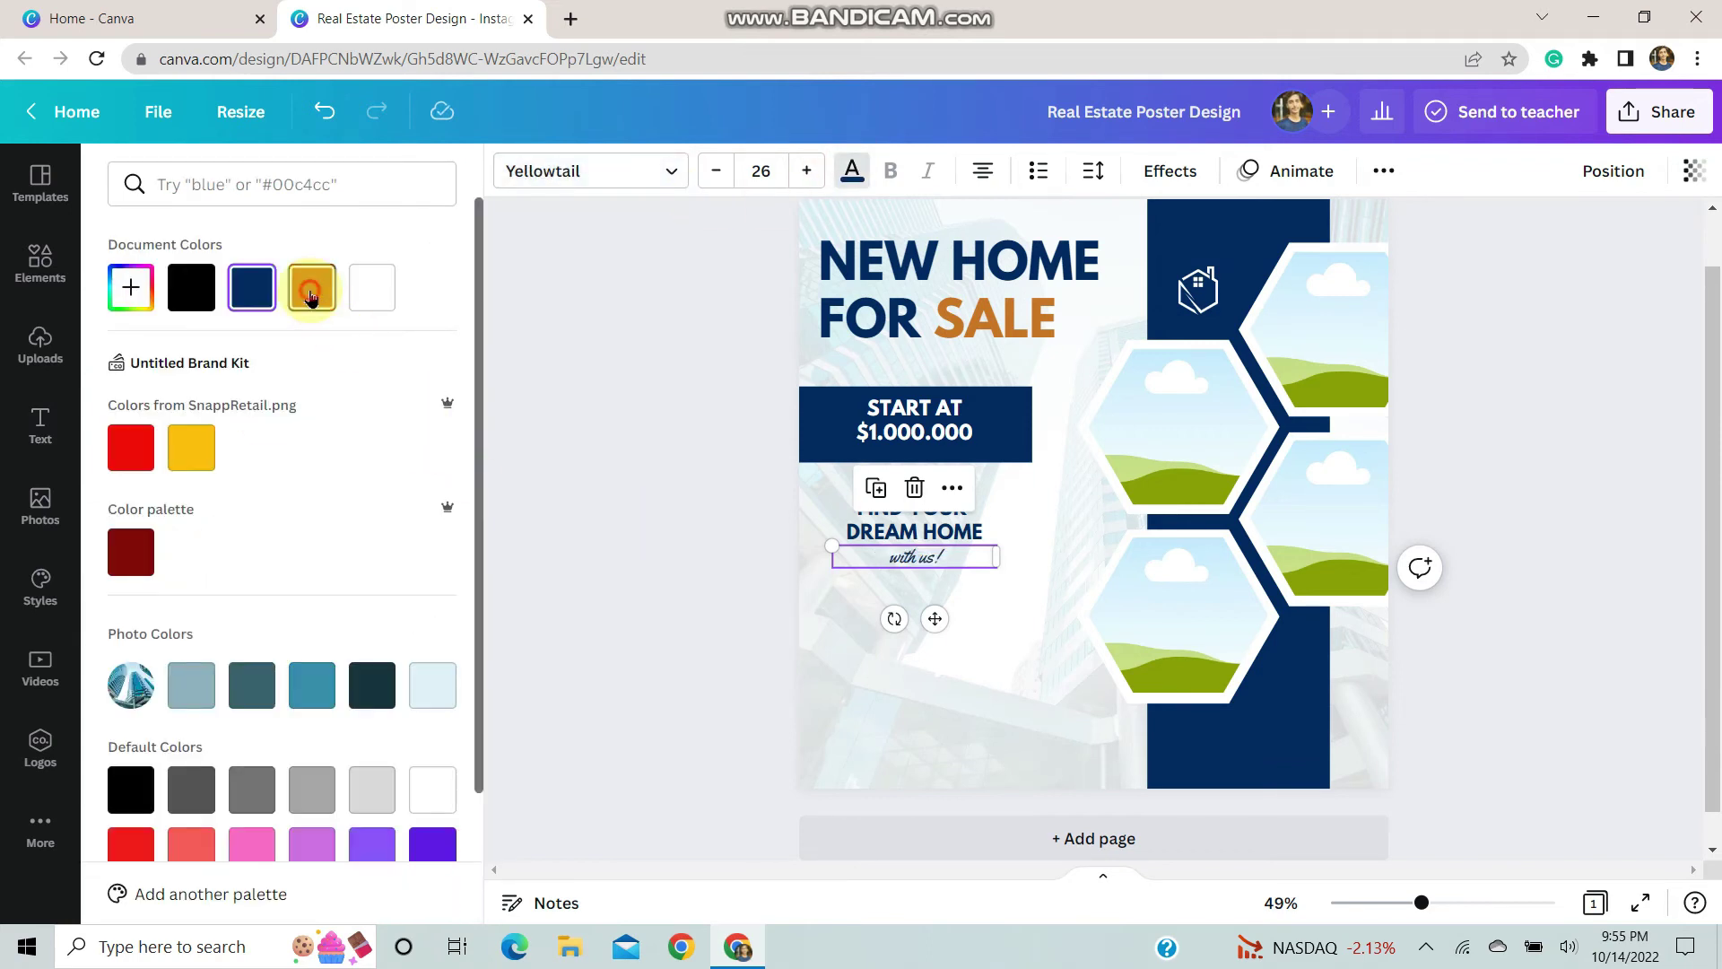
pyautogui.click(770, 167)
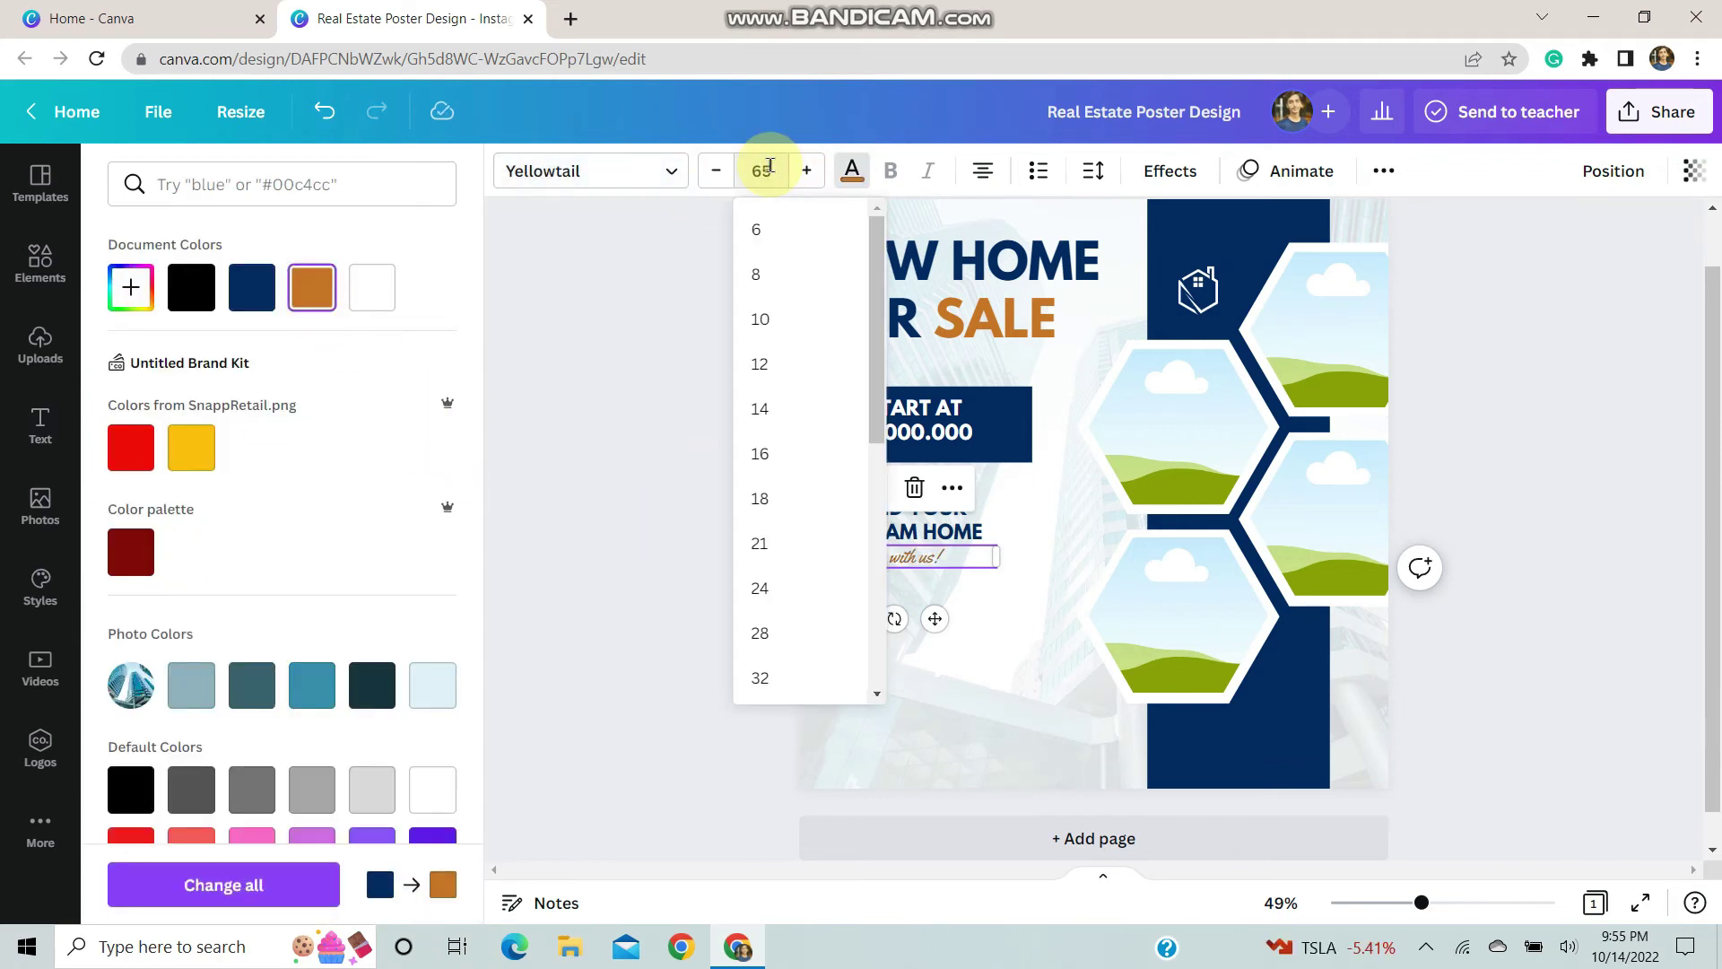
pyautogui.press('Return')
pyautogui.moveTo(895, 653); pyautogui.dragTo(955, 662)
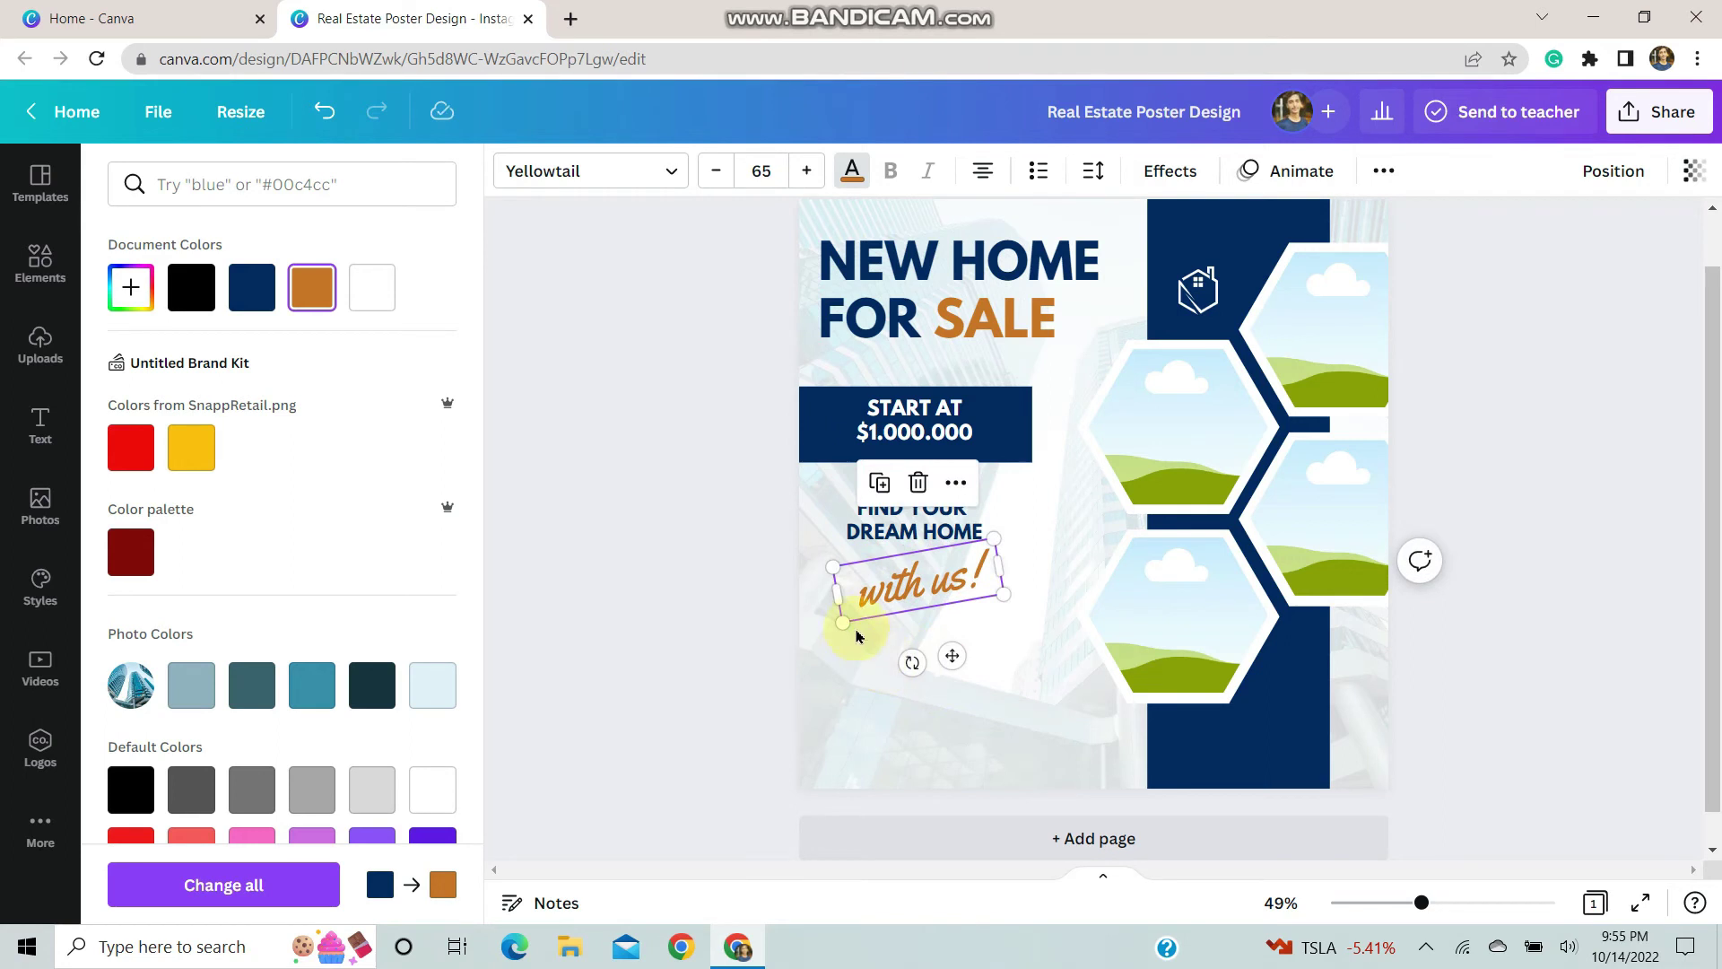
# - Set the "FIND YOUR DREAM HOME" text to size 32 and widen its box so it fits on two lines
pyautogui.click(906, 531)
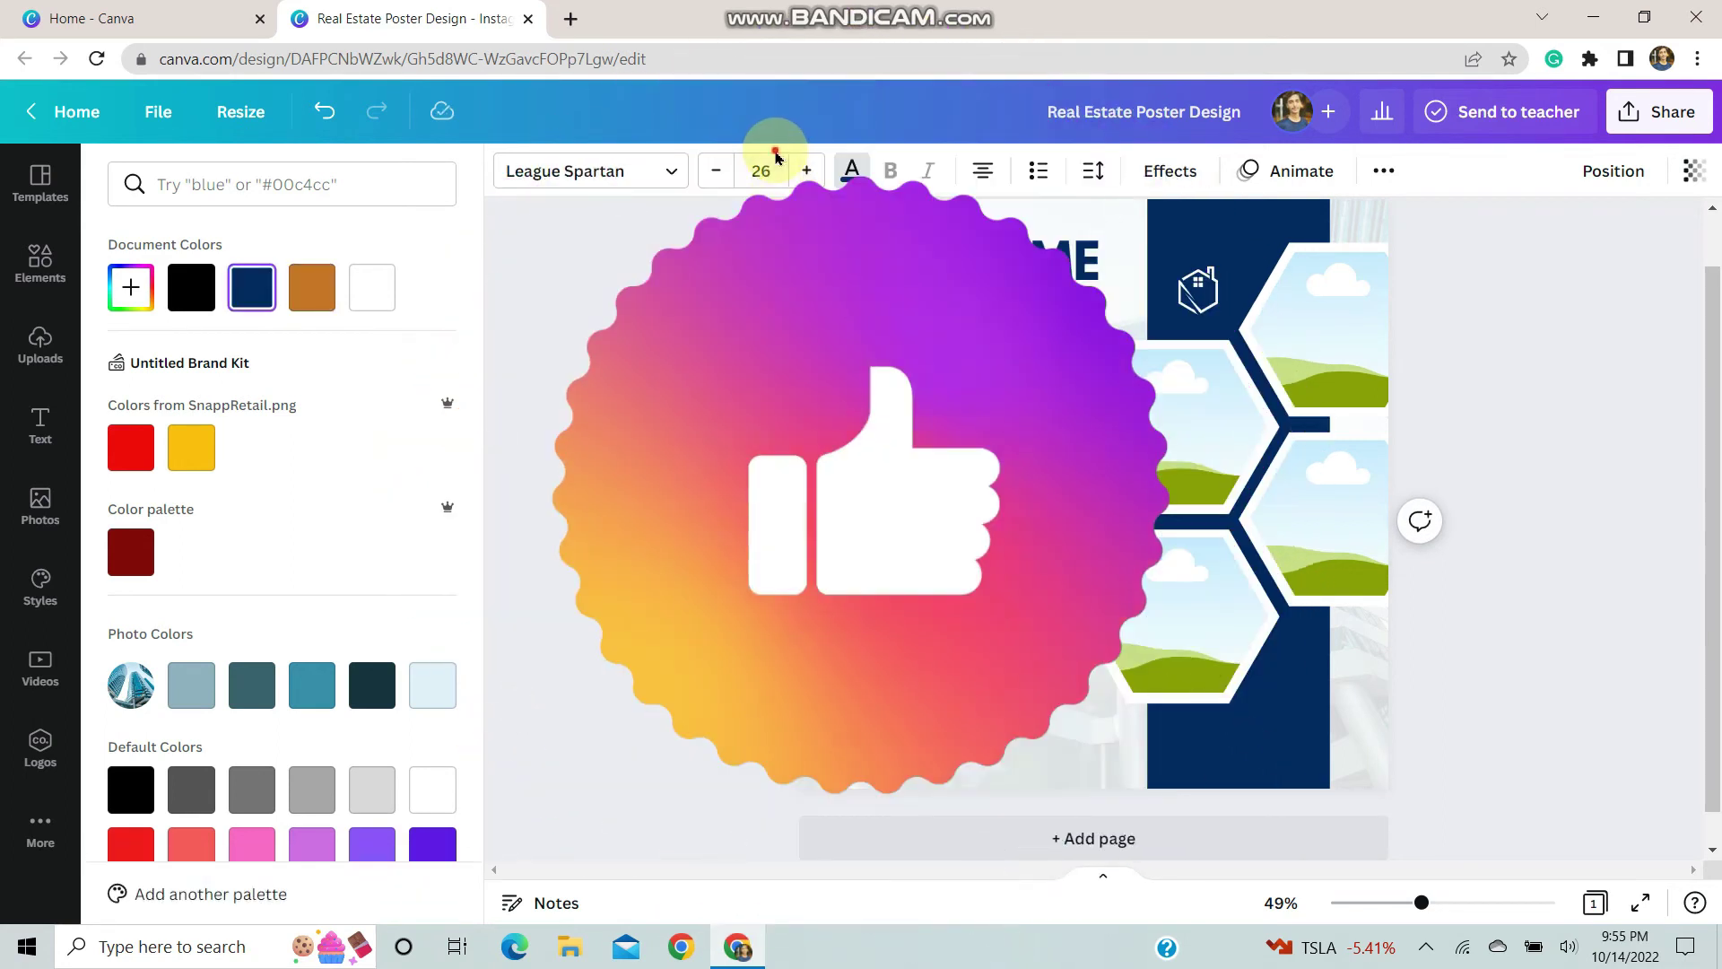
pyautogui.write('32')
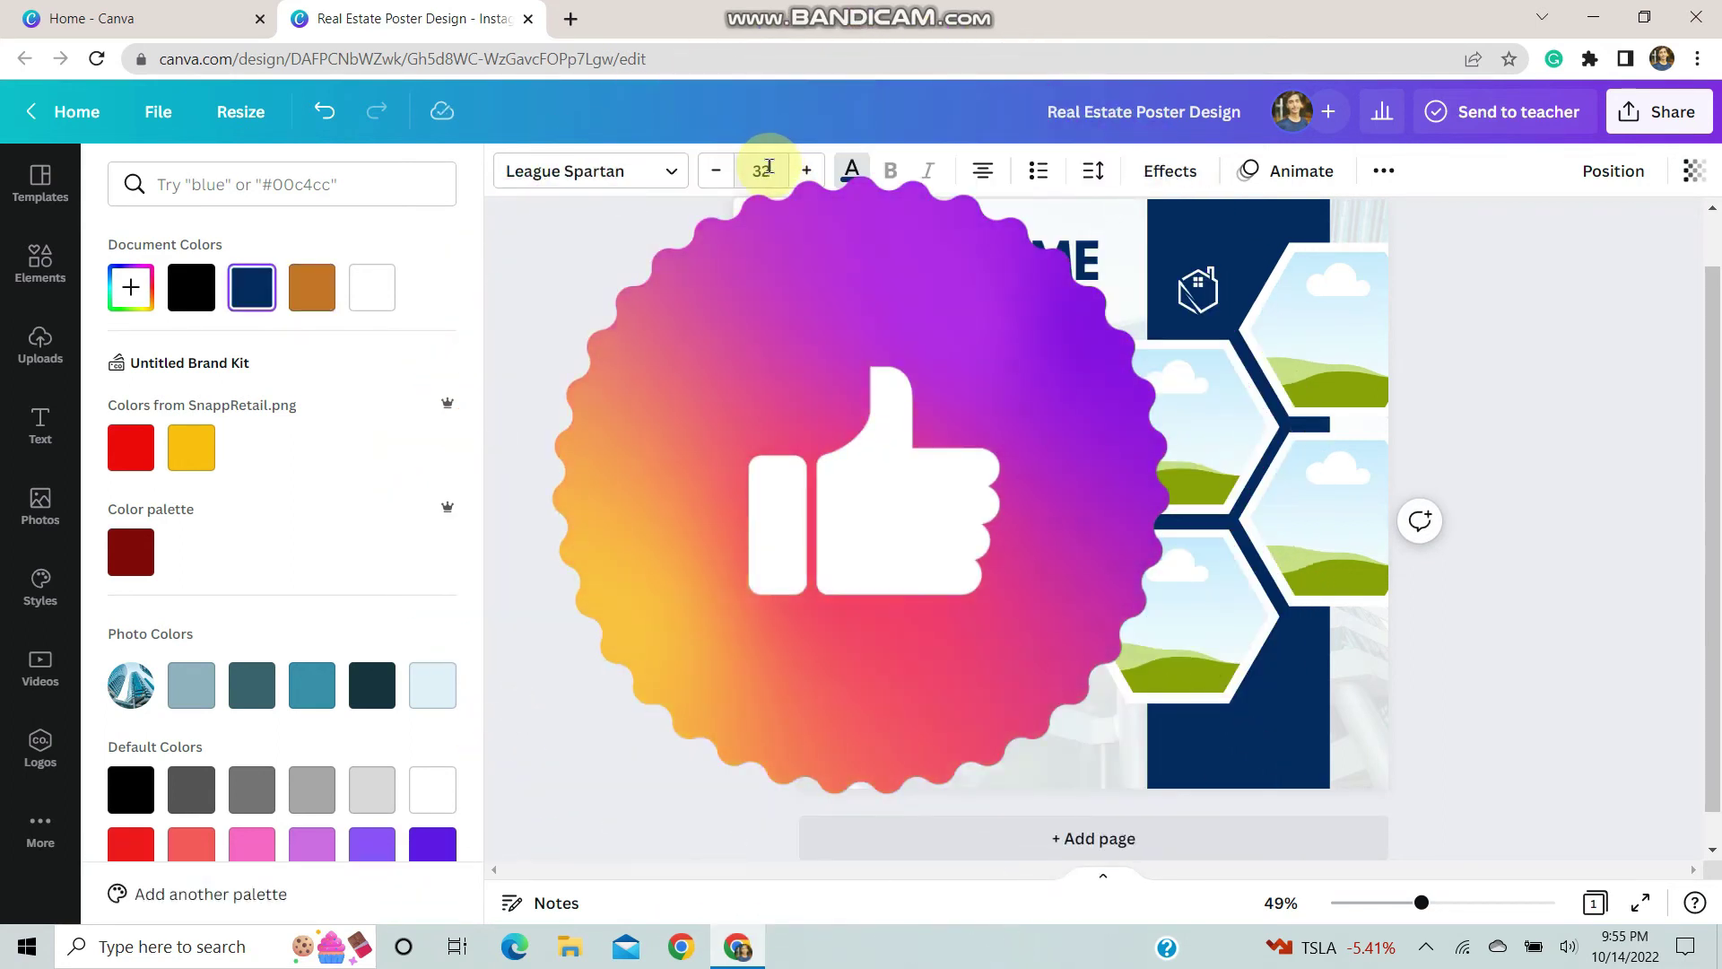
pyautogui.press('Return')
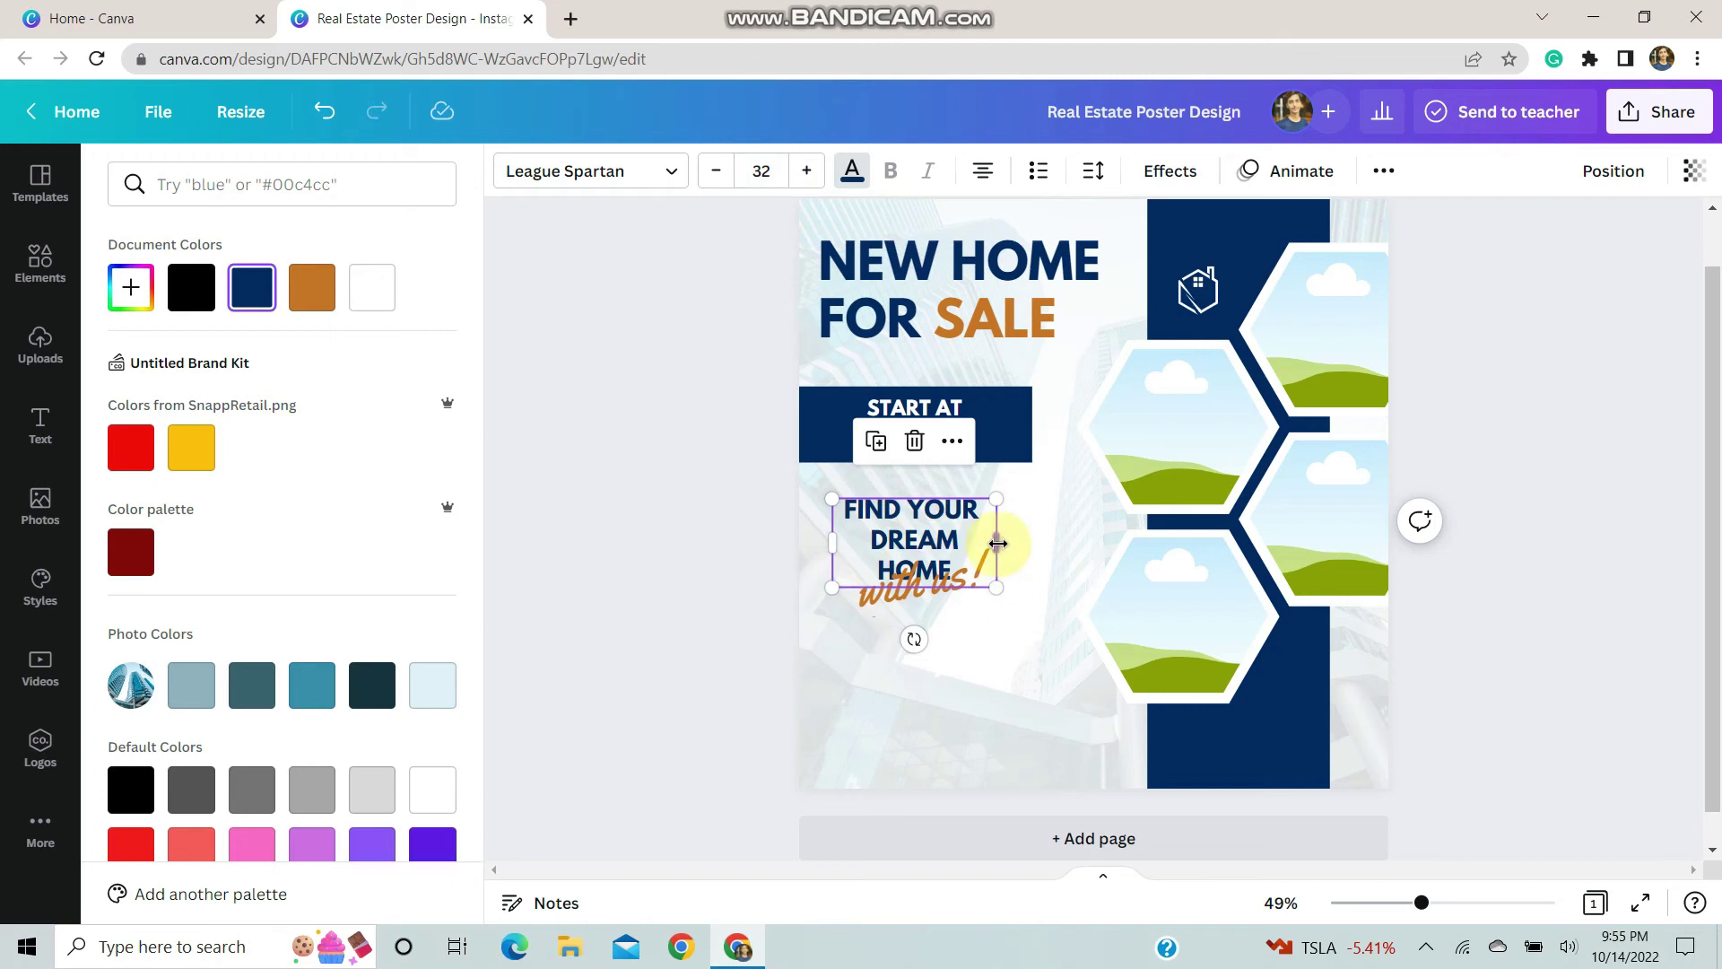
pyautogui.moveTo(998, 542); pyautogui.dragTo(1009, 538)
# - Move "with us!" slightly lower, clear of the tagline, and reduce its tilt to about -6°
pyautogui.moveTo(901, 582); pyautogui.dragTo(909, 596)
pyautogui.click(731, 588)
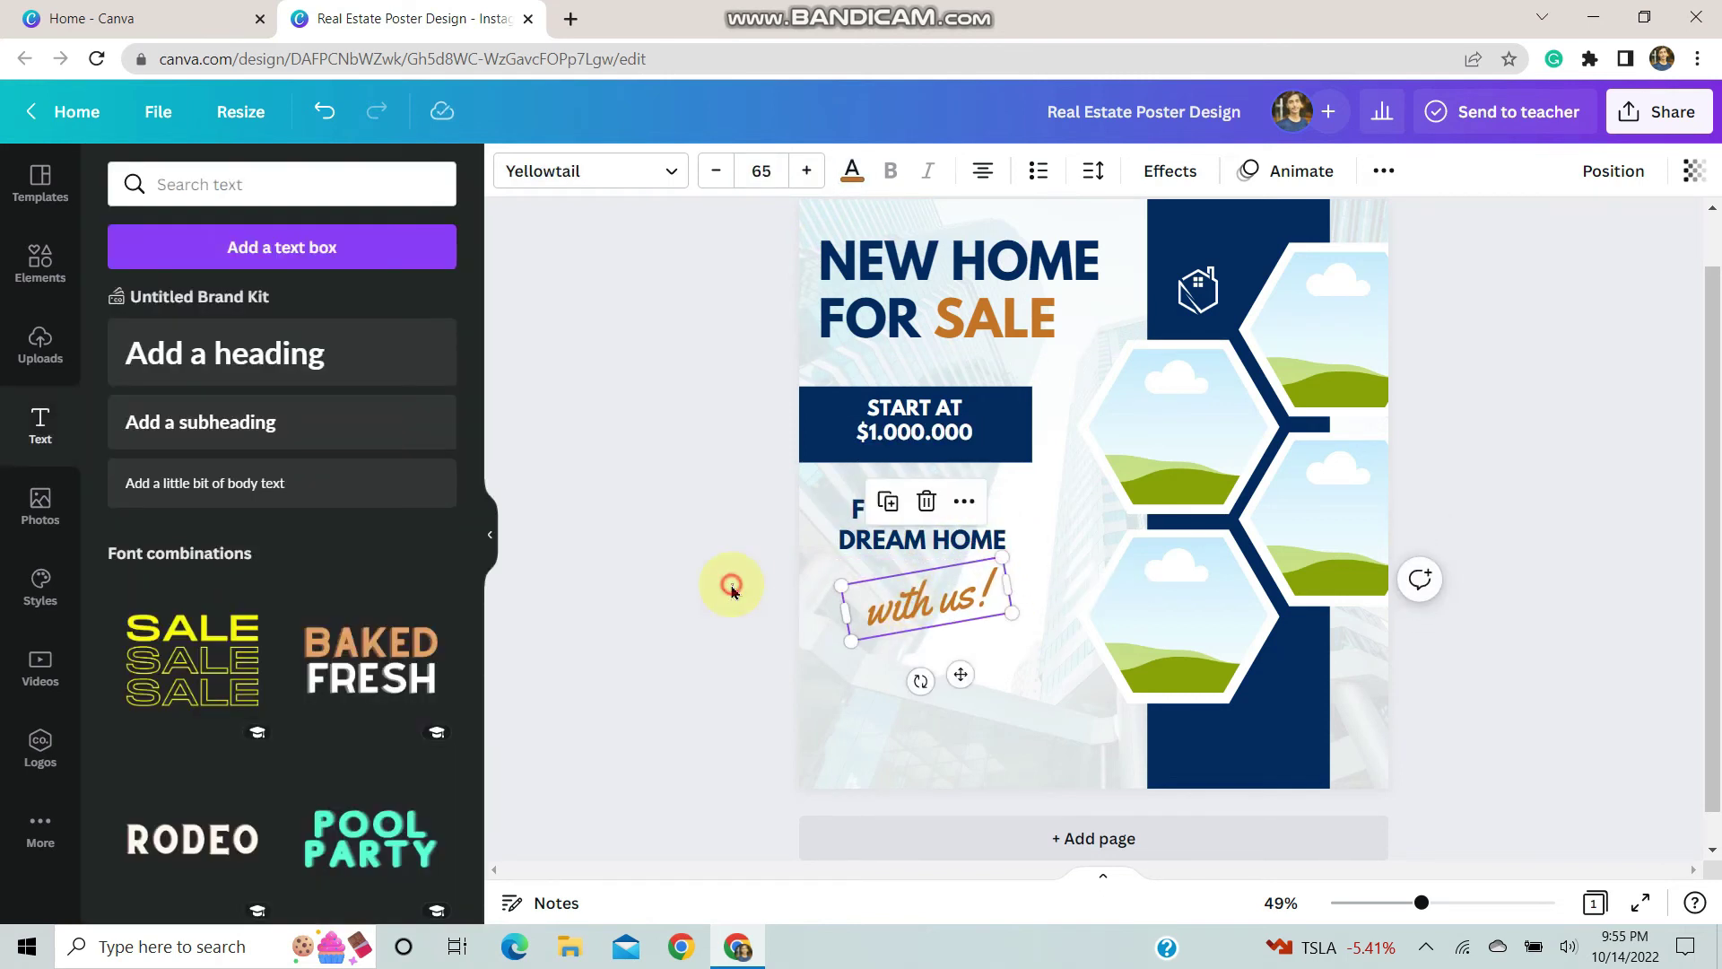
pyautogui.click(877, 615)
pyautogui.moveTo(915, 673); pyautogui.dragTo(911, 676)
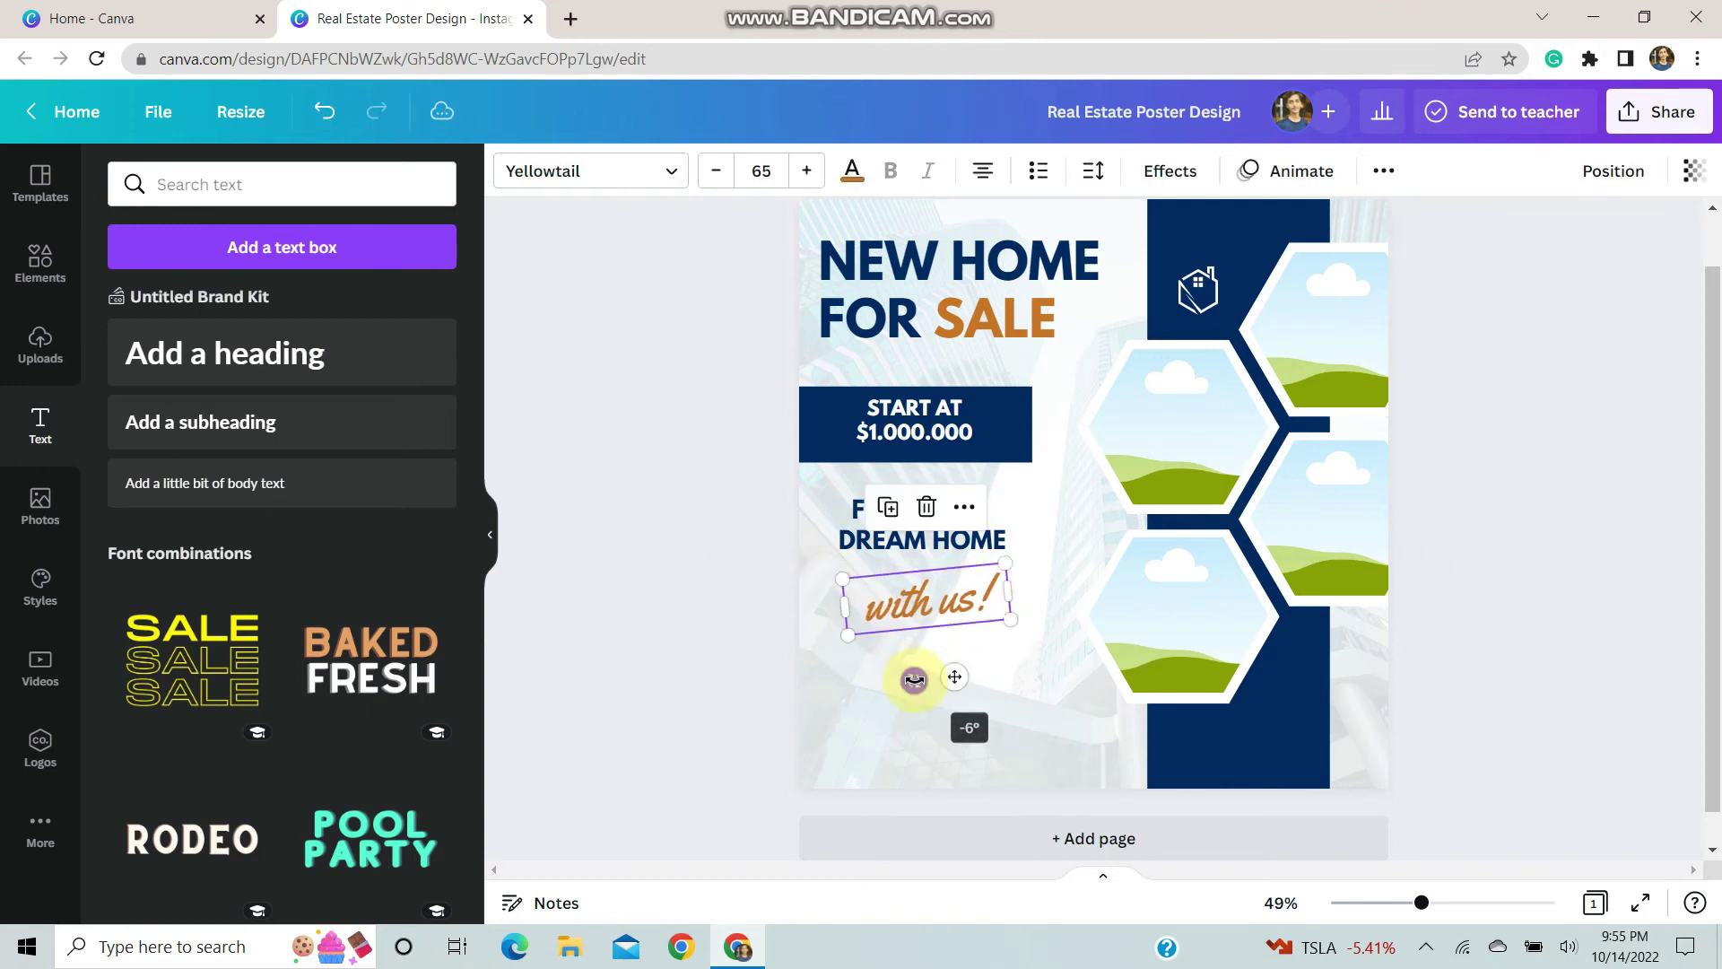
pyautogui.click(677, 638)
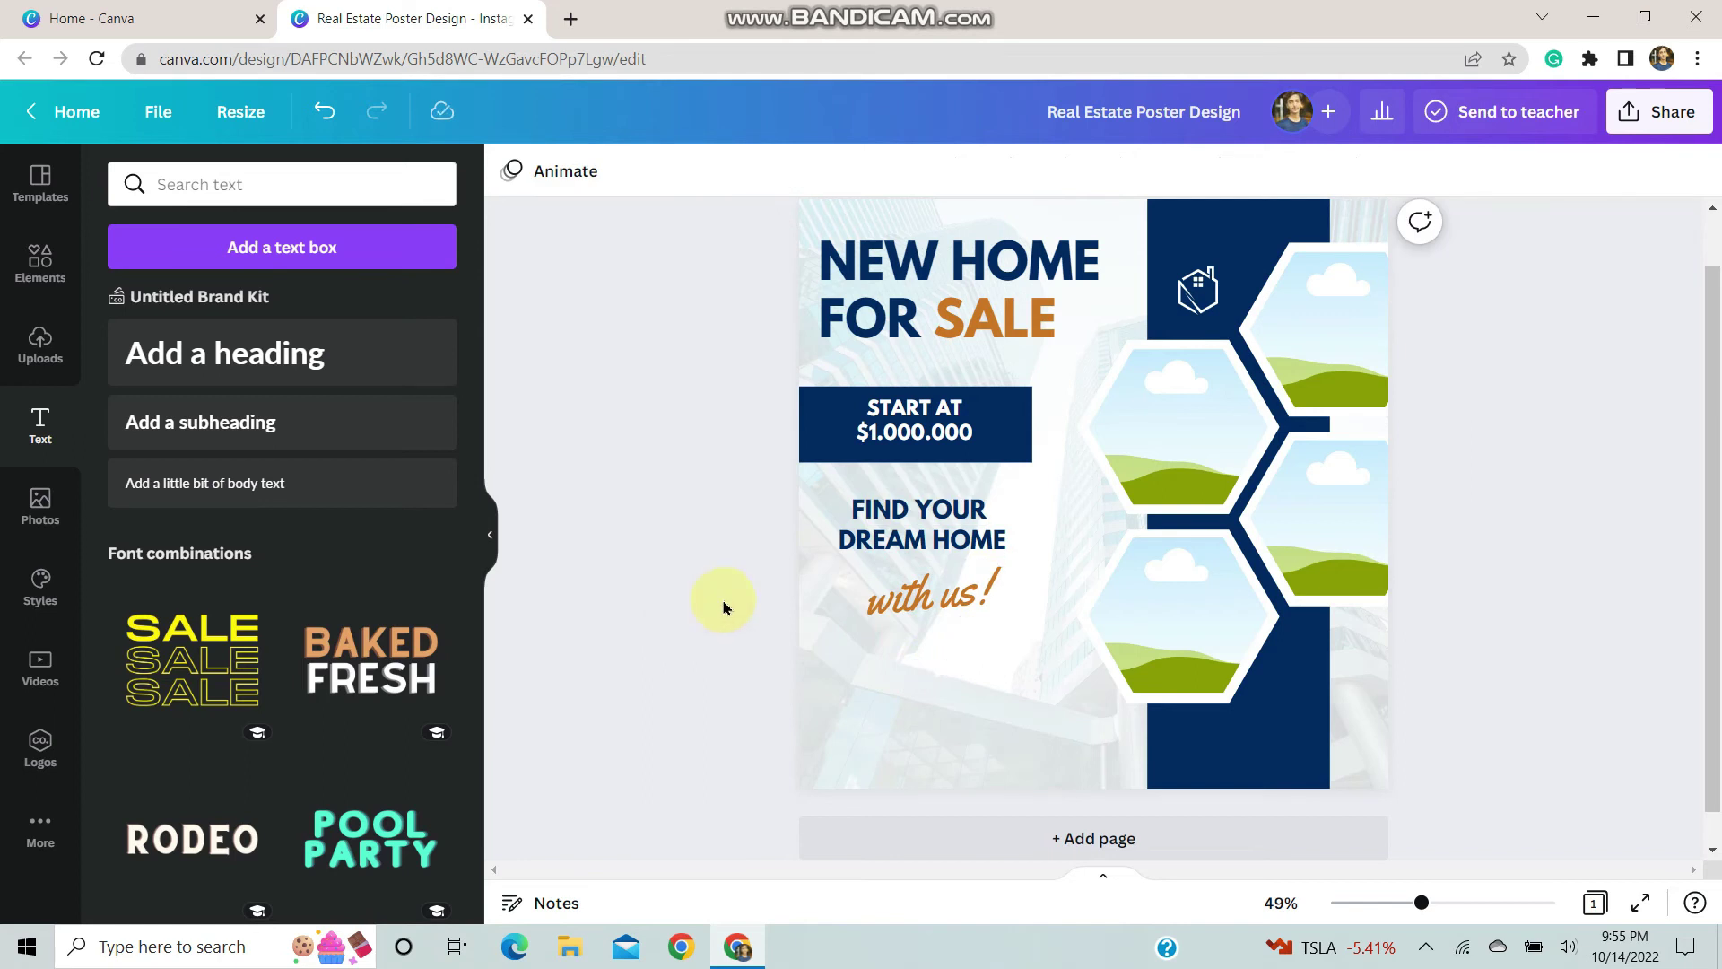
# - Duplicate the "FIND YOUR DREAM HOME" text near the poster's lower edge and replace the copy's wording with "BOOK NOW"
pyautogui.click(865, 511)
pyautogui.moveTo(941, 607); pyautogui.dragTo(981, 804)
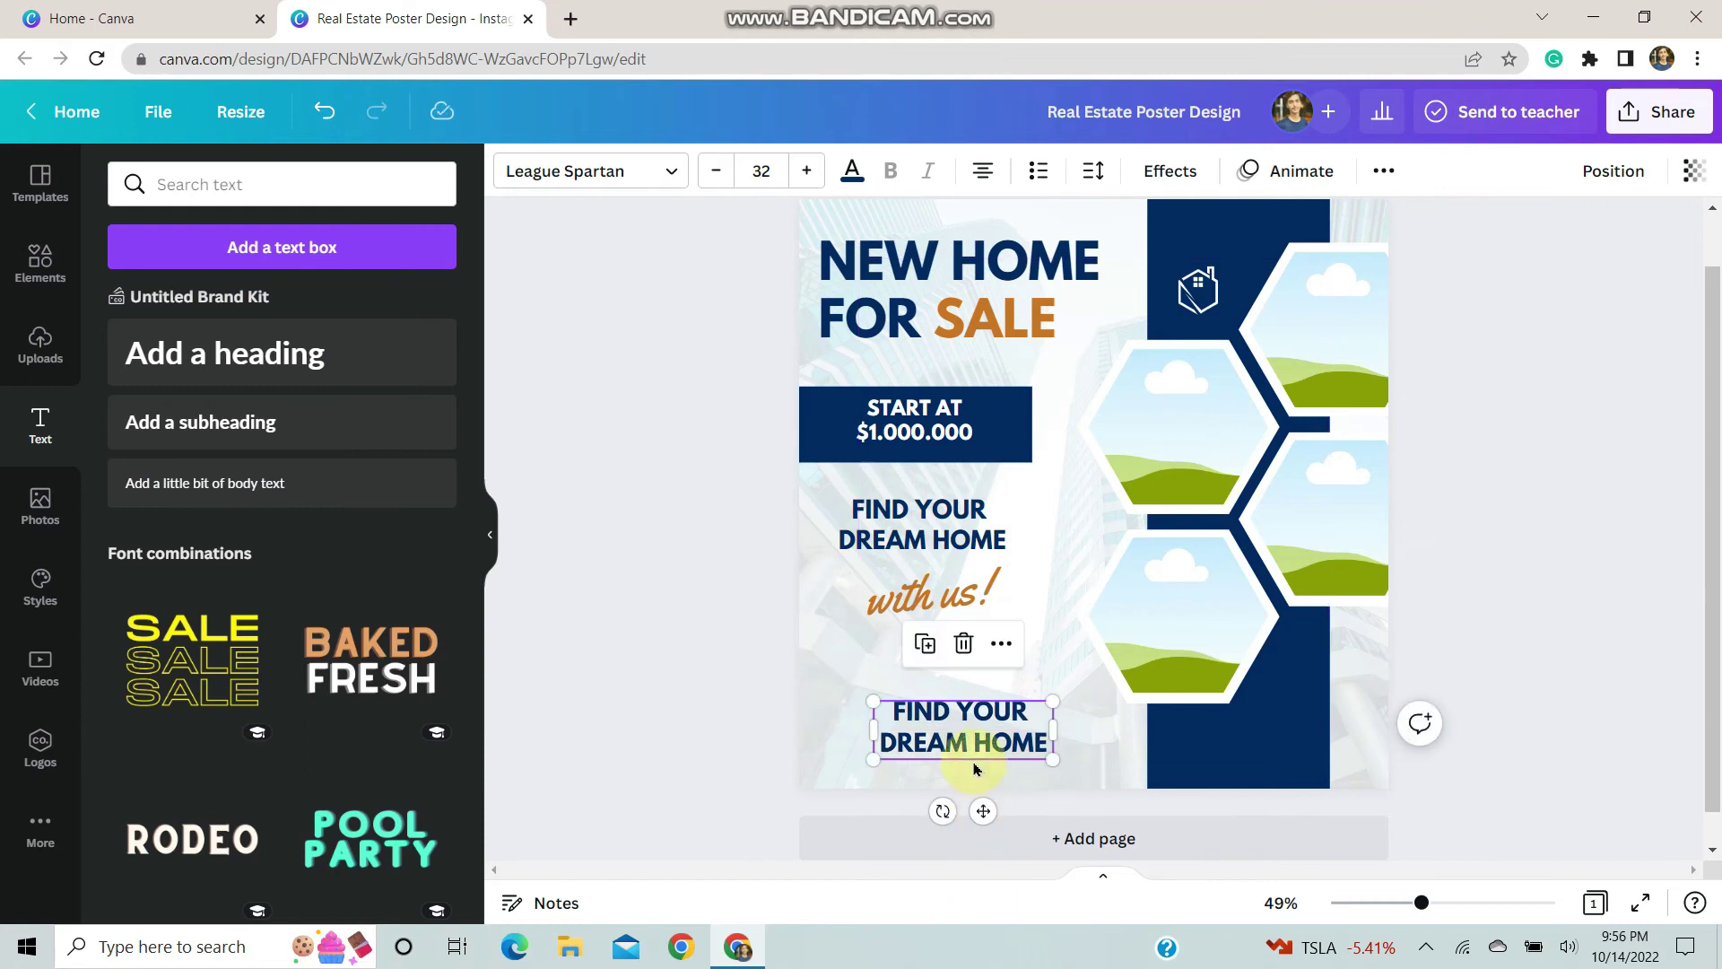
pyautogui.doubleClick(960, 720)
pyautogui.tripleClick(960, 722)
pyautogui.press('BackSpace')
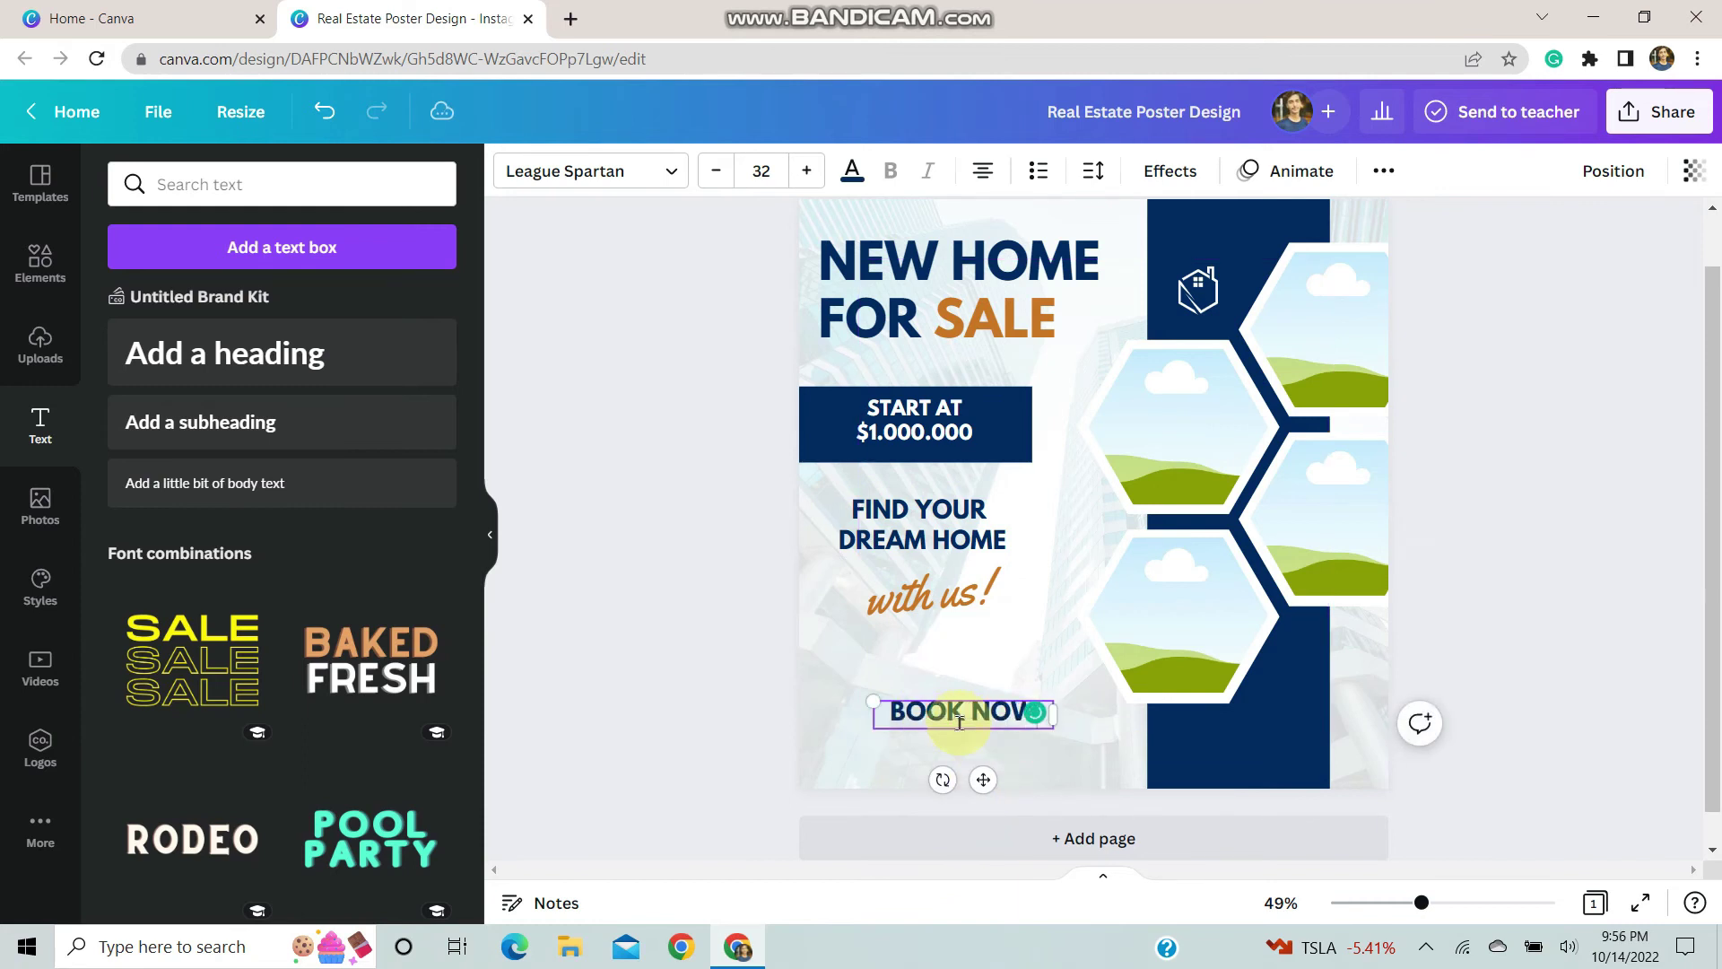
pyautogui.click(712, 727)
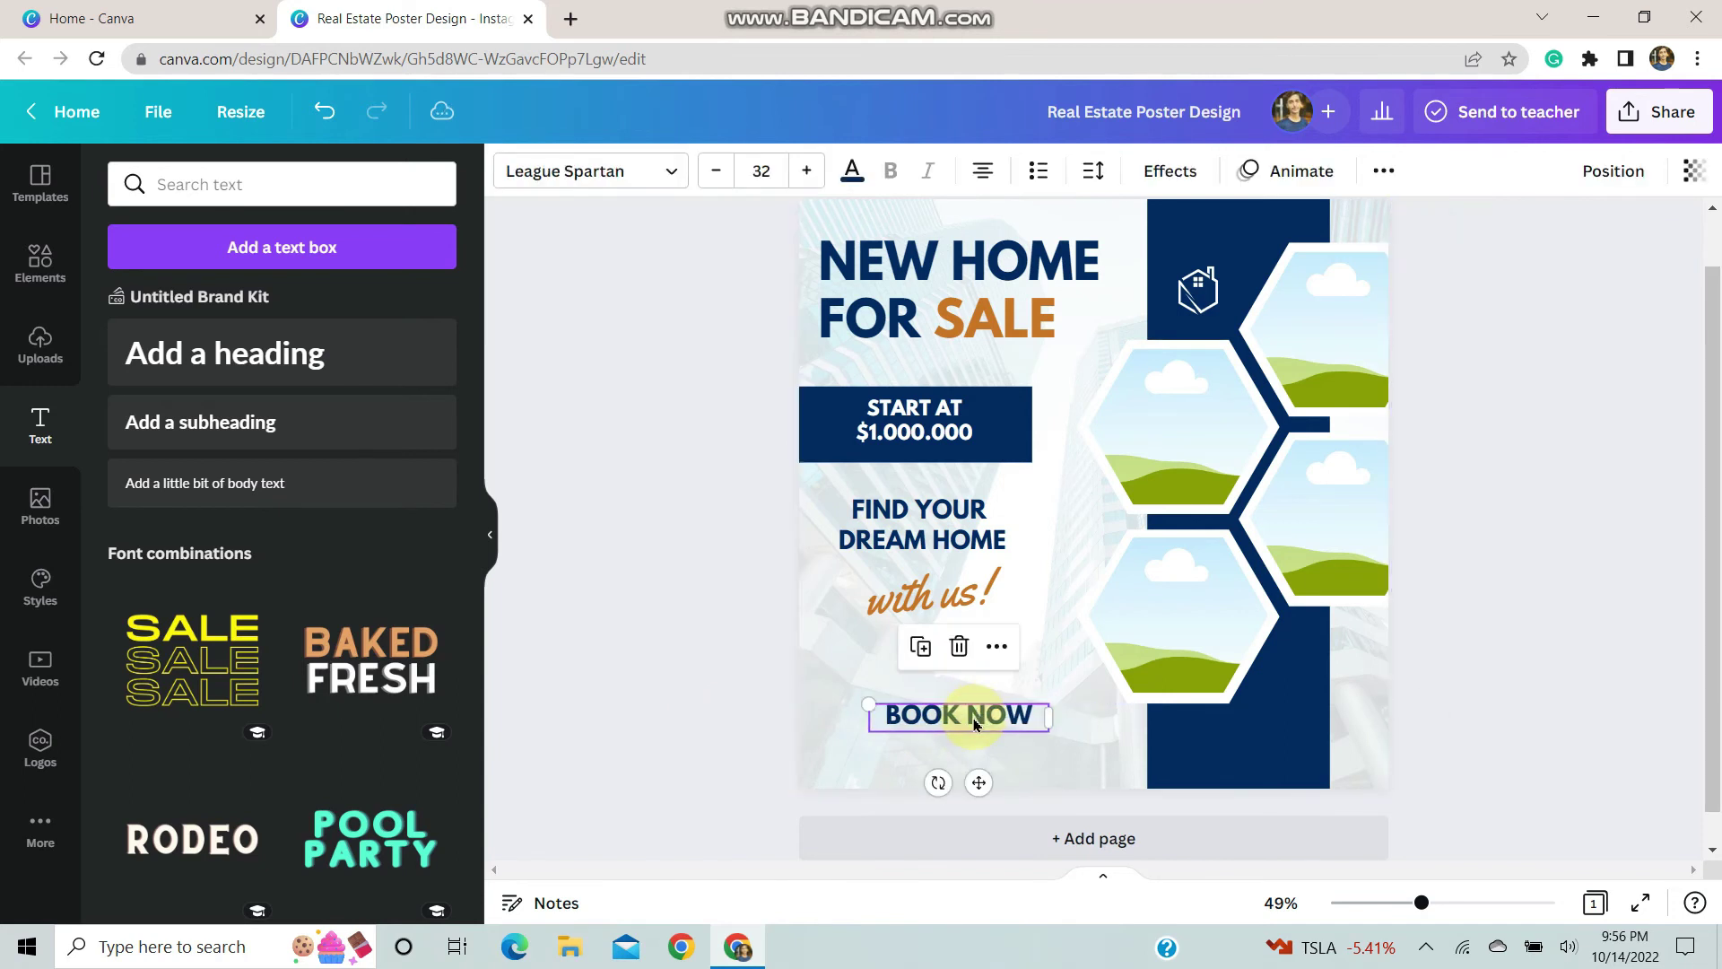
pyautogui.click(921, 644)
pyautogui.moveTo(982, 787); pyautogui.dragTo(968, 815)
pyautogui.click(962, 754)
pyautogui.hotkey('ctrl', 'a')
pyautogui.press('BackSpace')
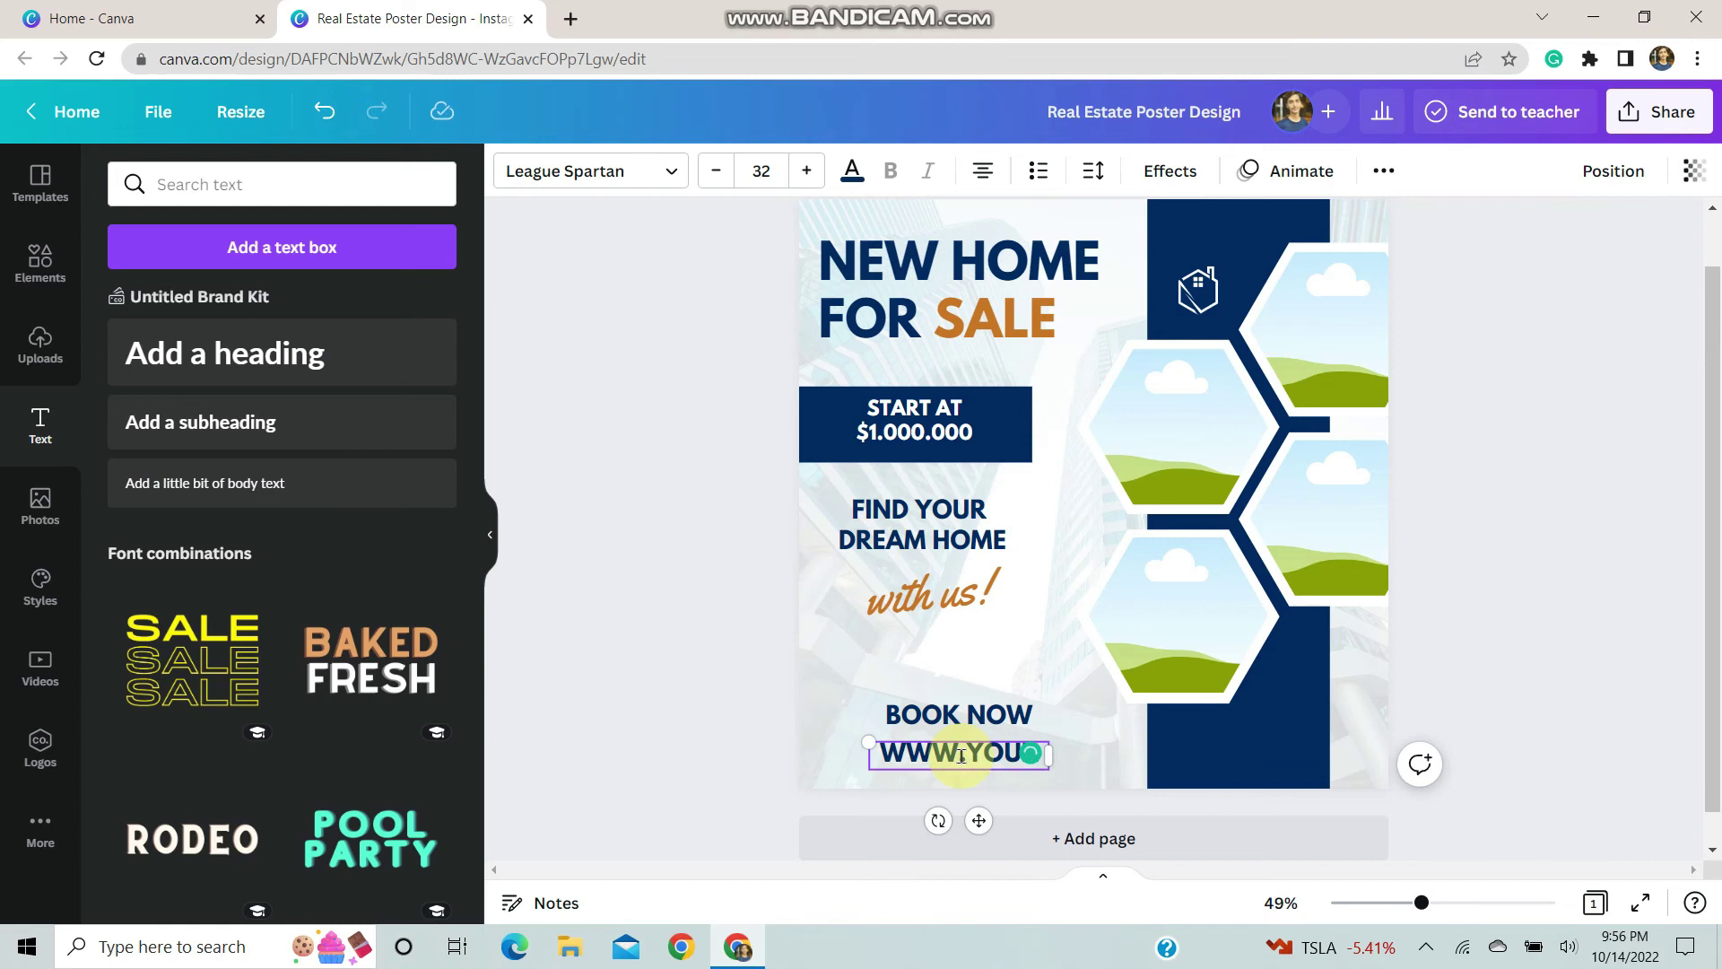
pyautogui.write('WWW.YOURSITE.COM')
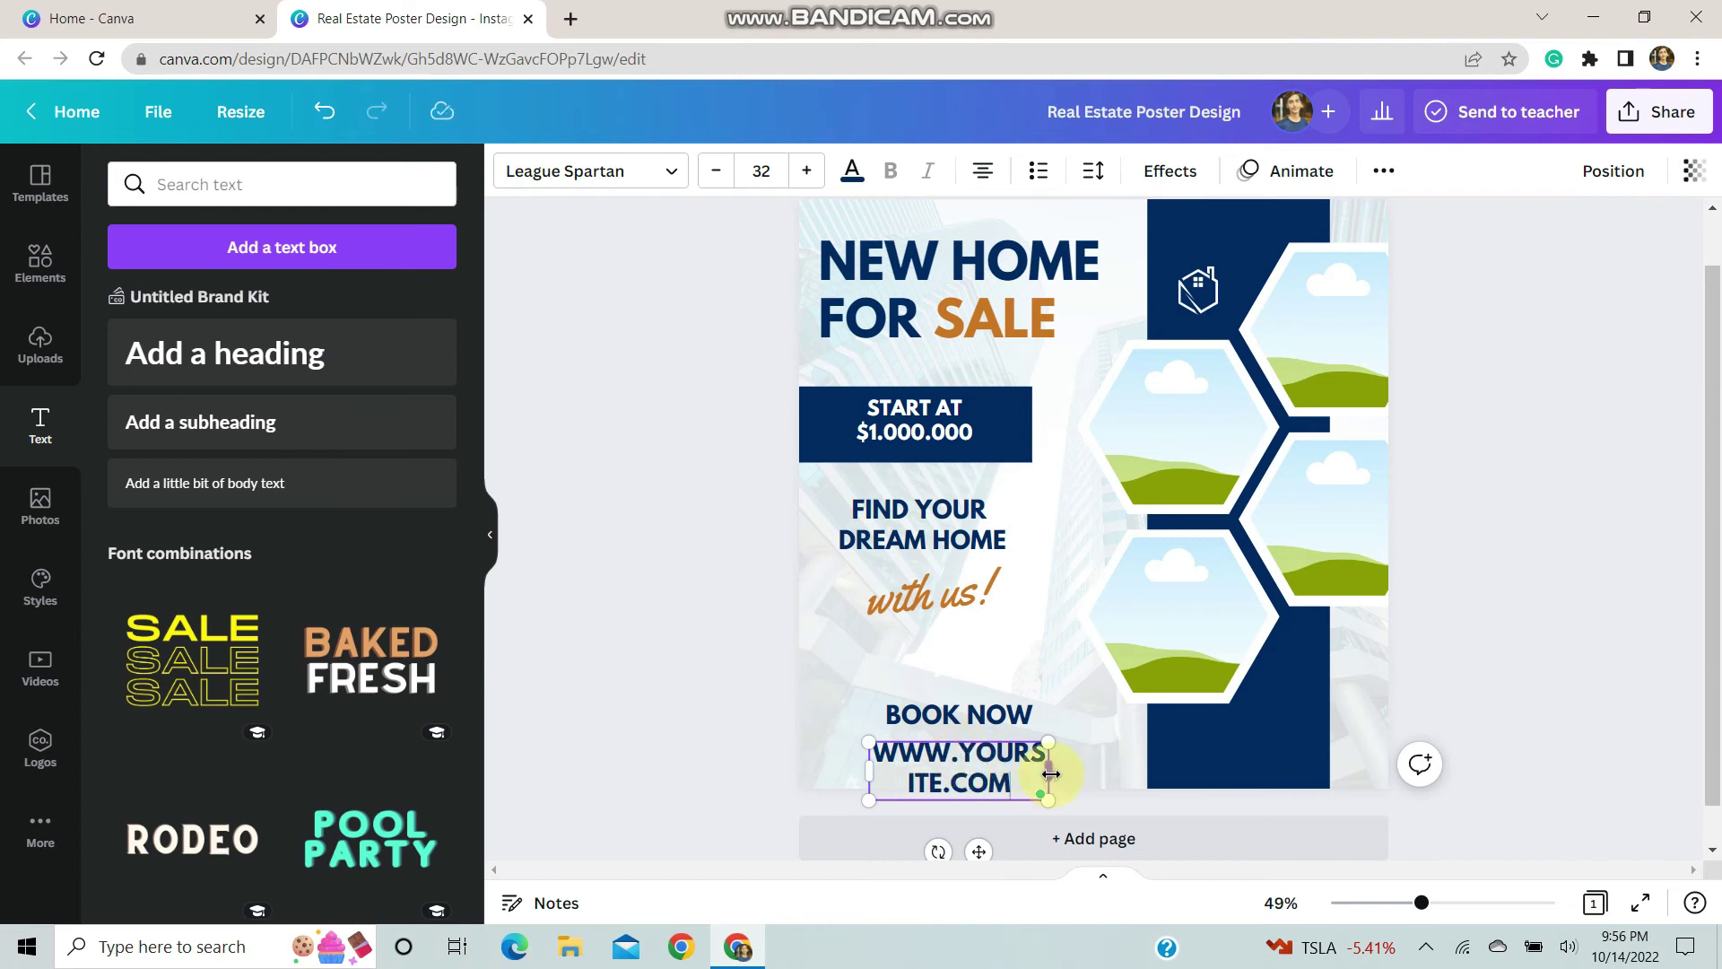
pyautogui.moveTo(1051, 774); pyautogui.dragTo(1159, 761)
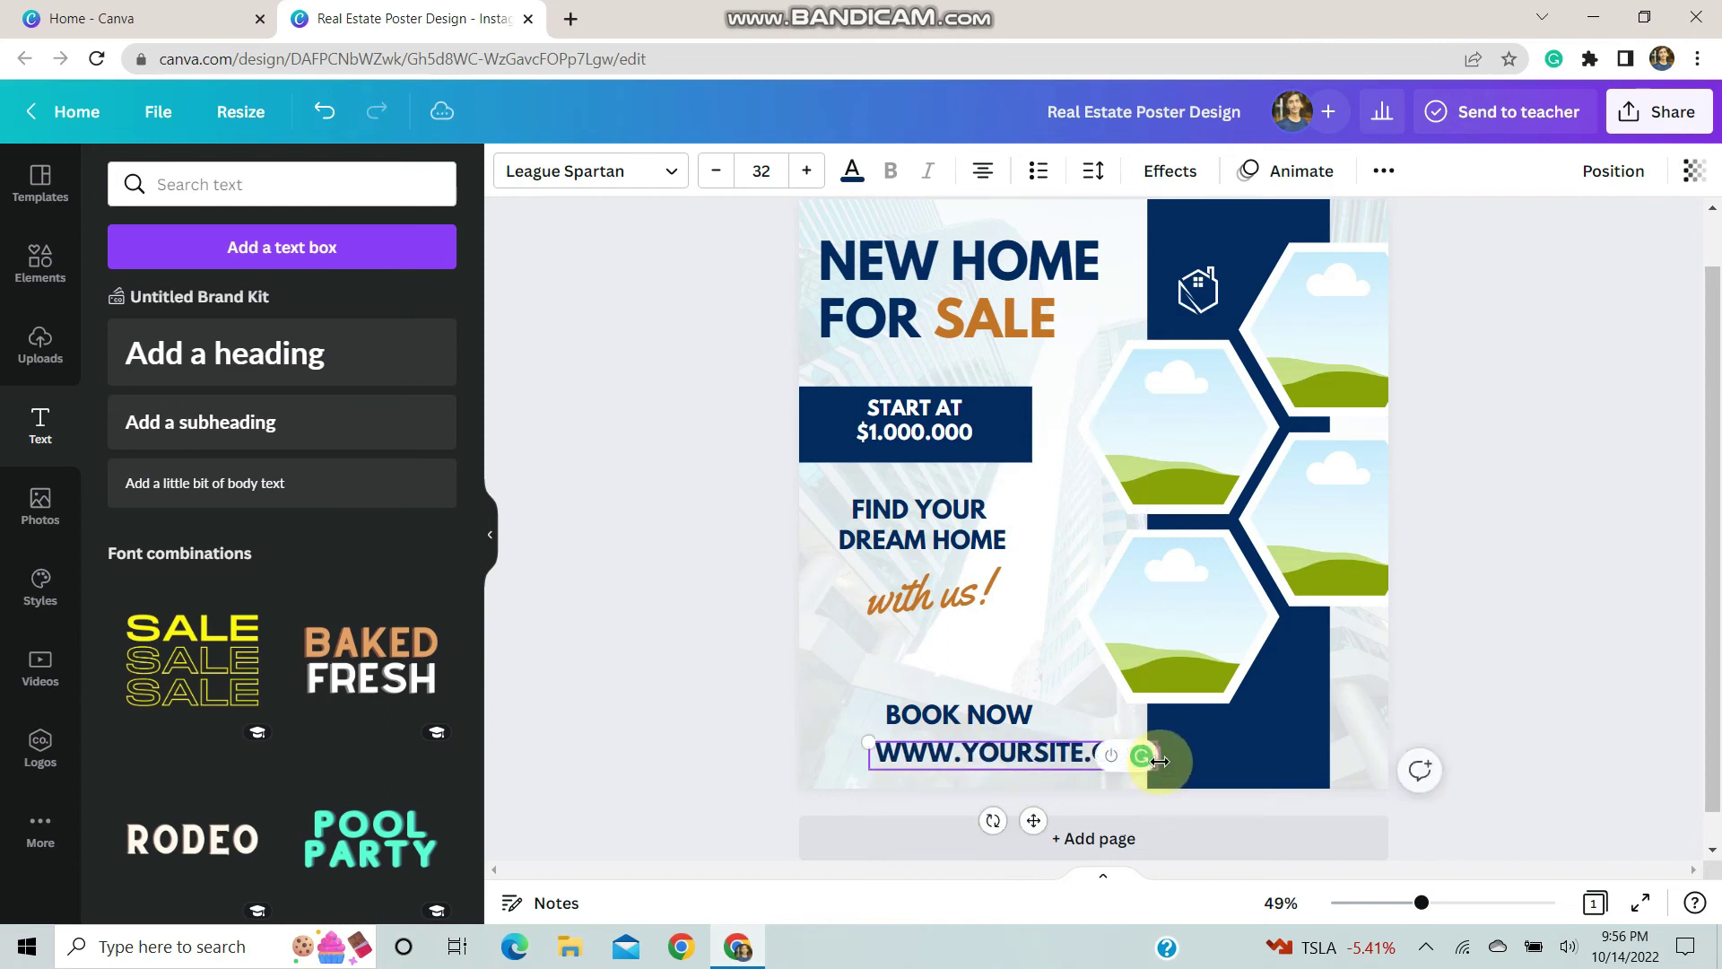
# - Set the website text to size 18 and align it closely beneath "BOOK NOW" at the foot of the poster
pyautogui.click(777, 162)
pyautogui.write('1')
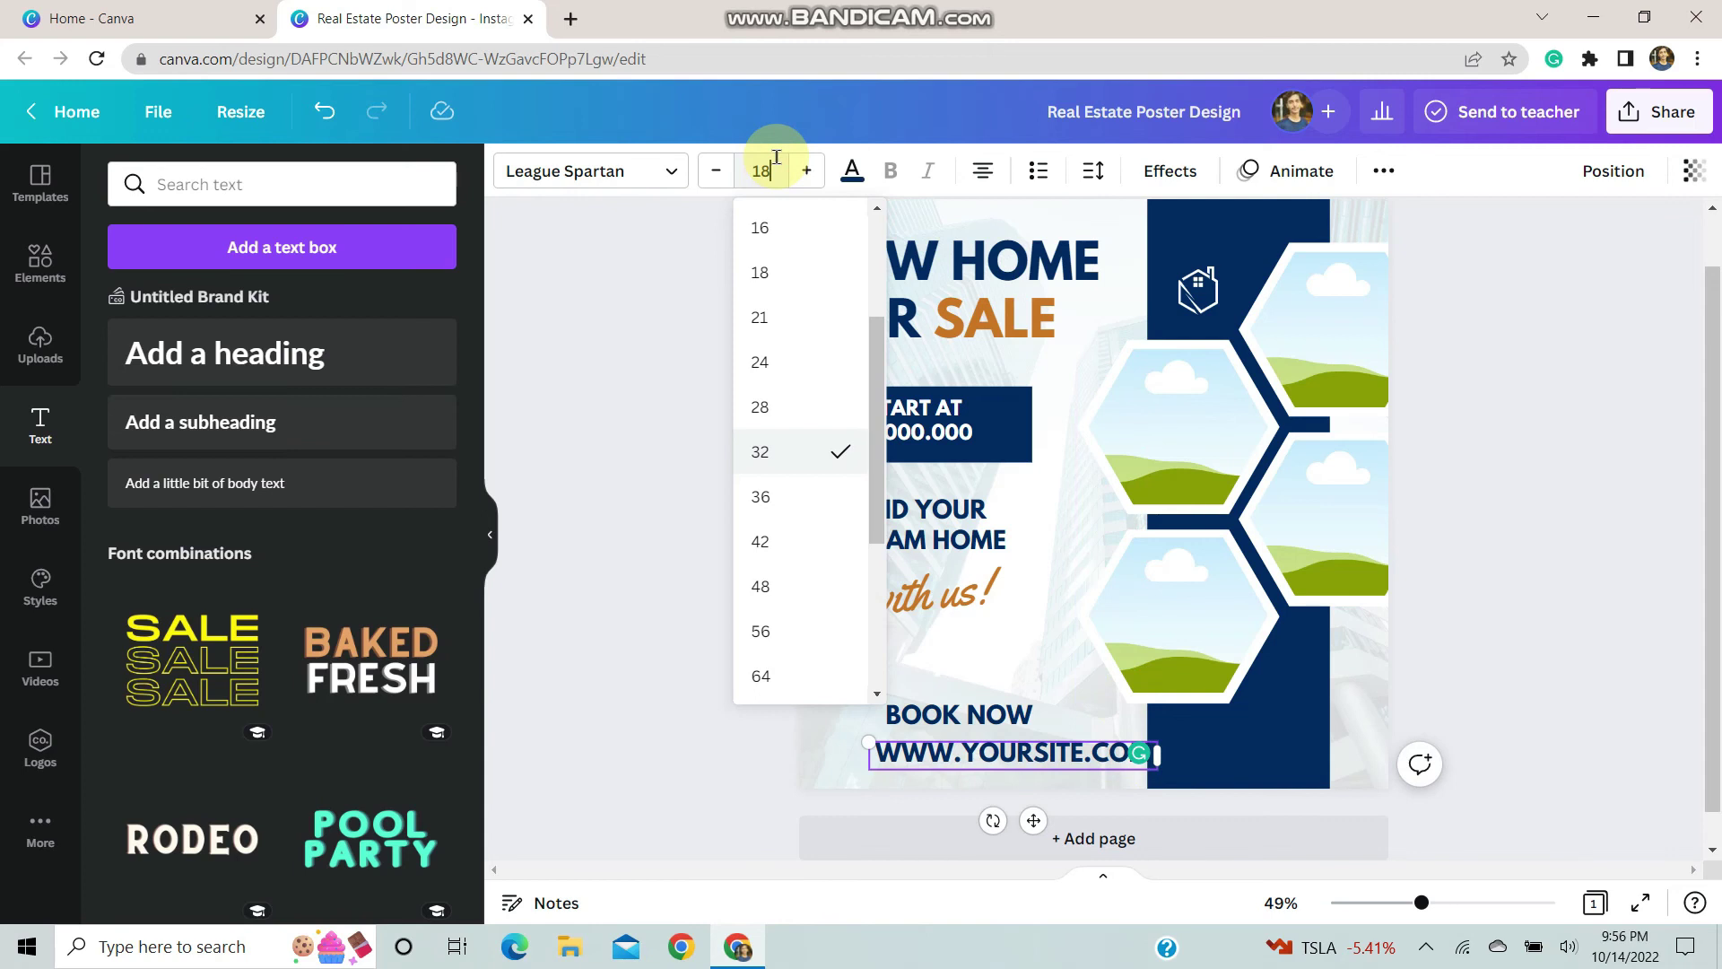
pyautogui.write('8')
pyautogui.press('Return')
pyautogui.moveTo(1037, 810); pyautogui.dragTo(988, 822)
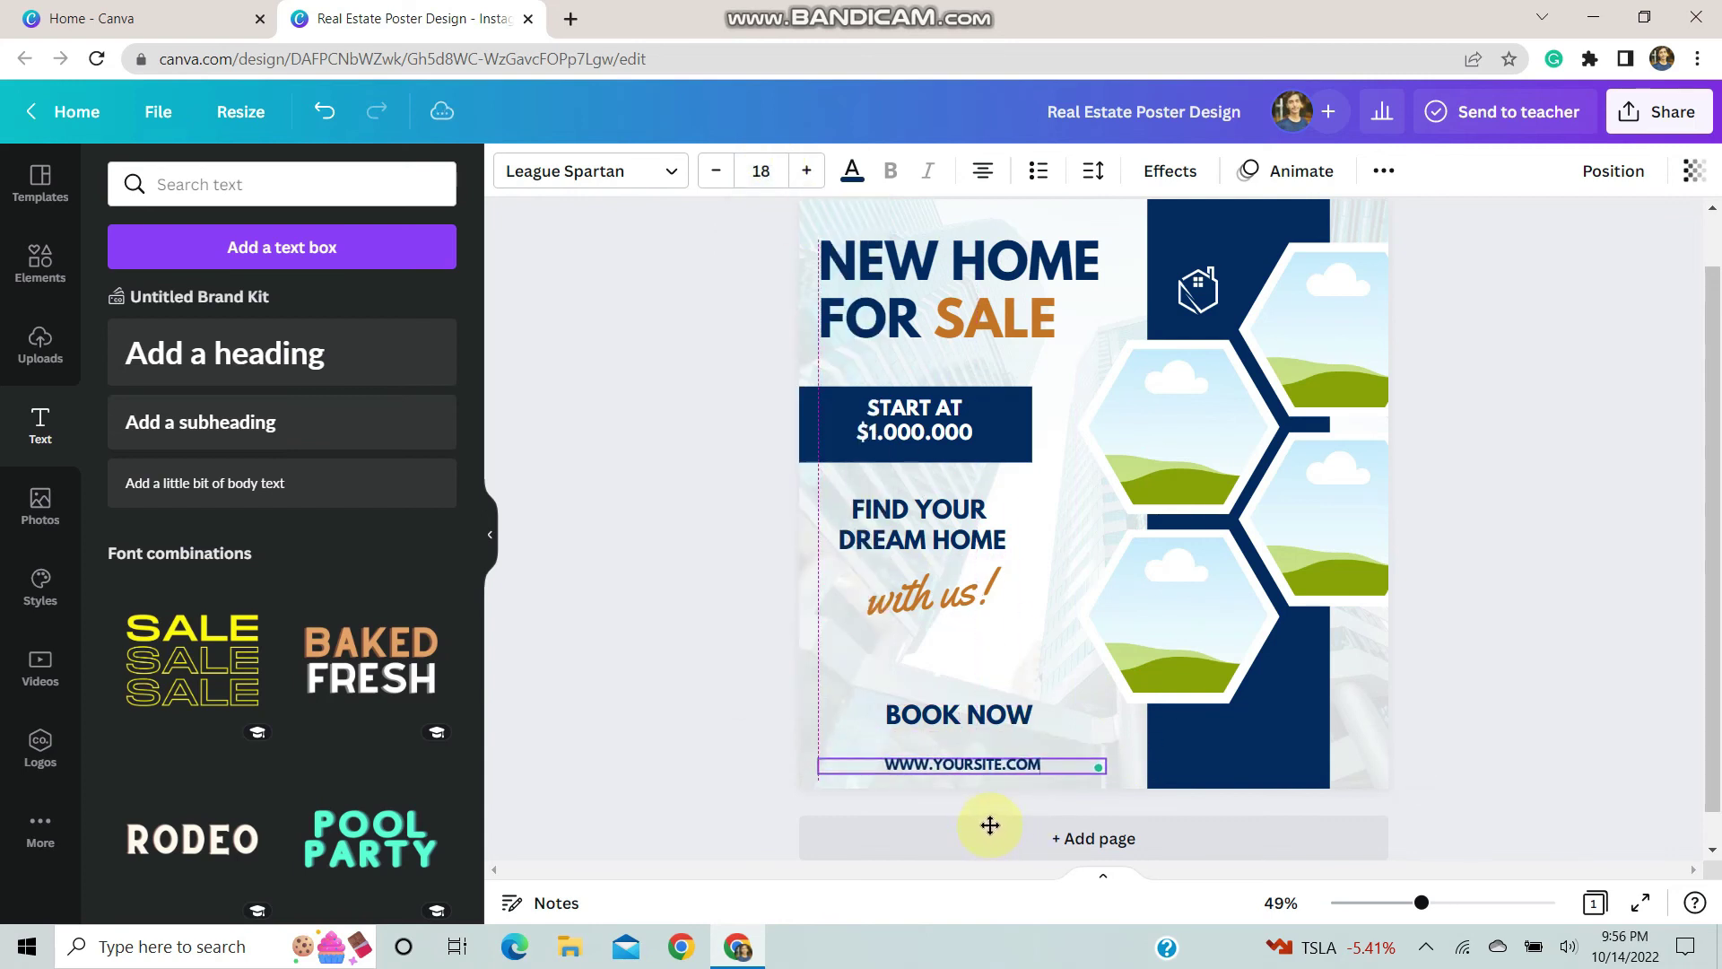
pyautogui.moveTo(949, 730); pyautogui.dragTo(949, 738)
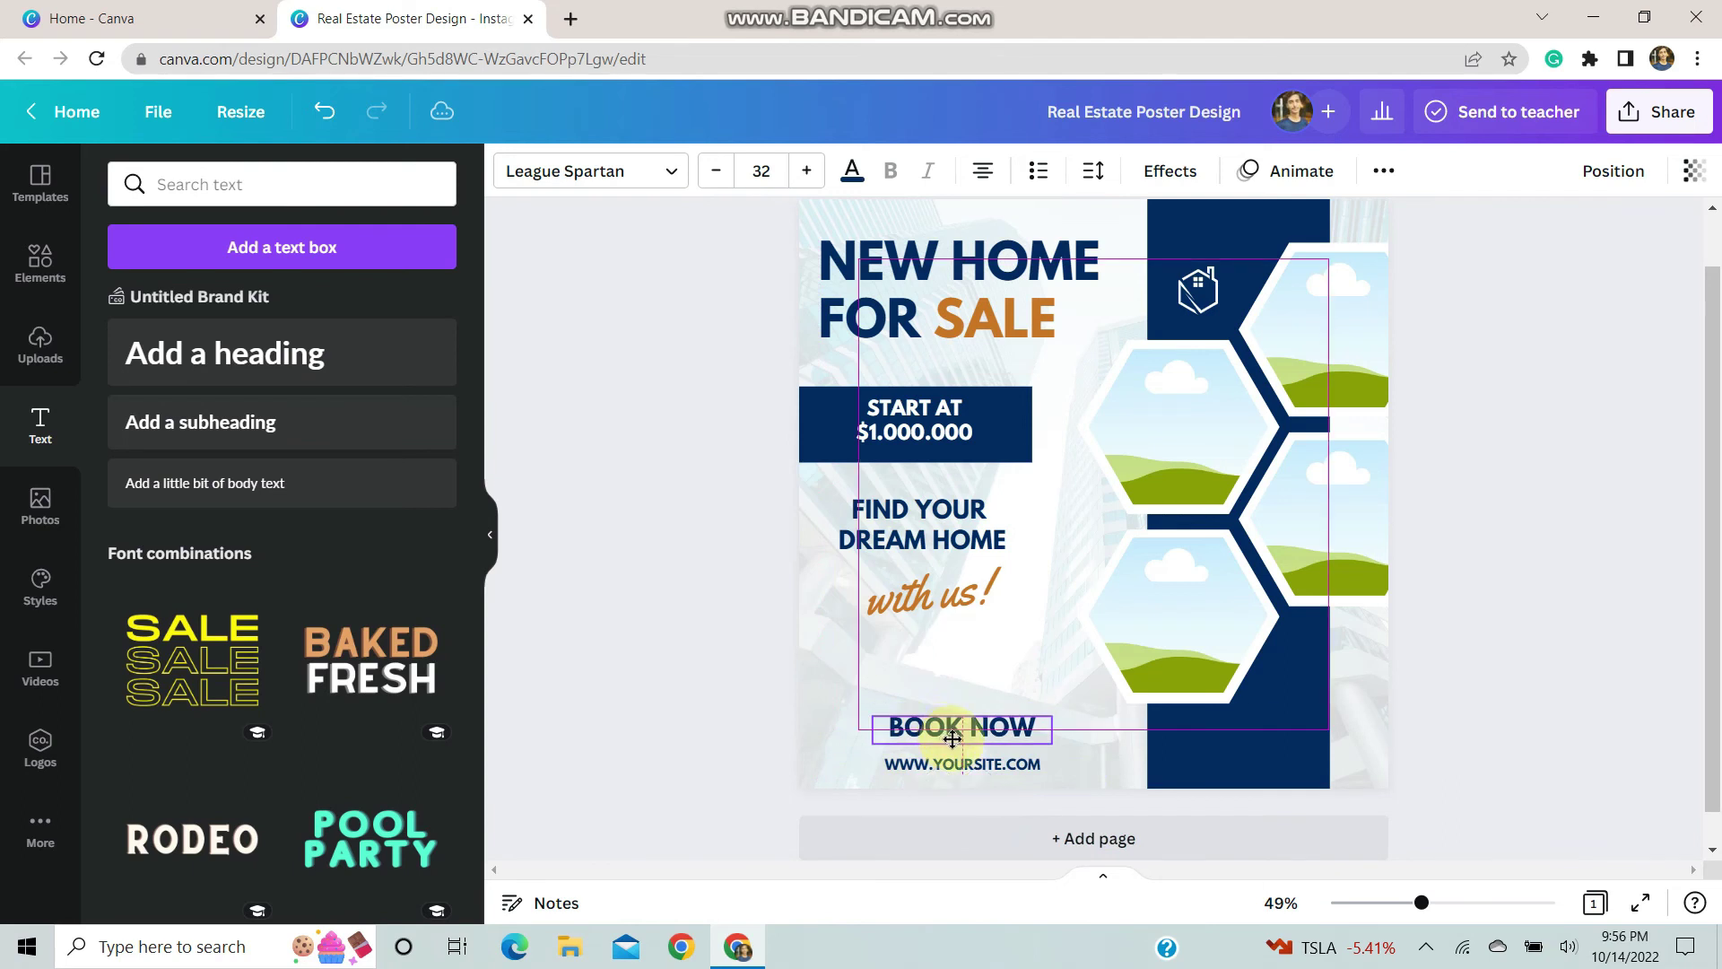
pyautogui.click(645, 750)
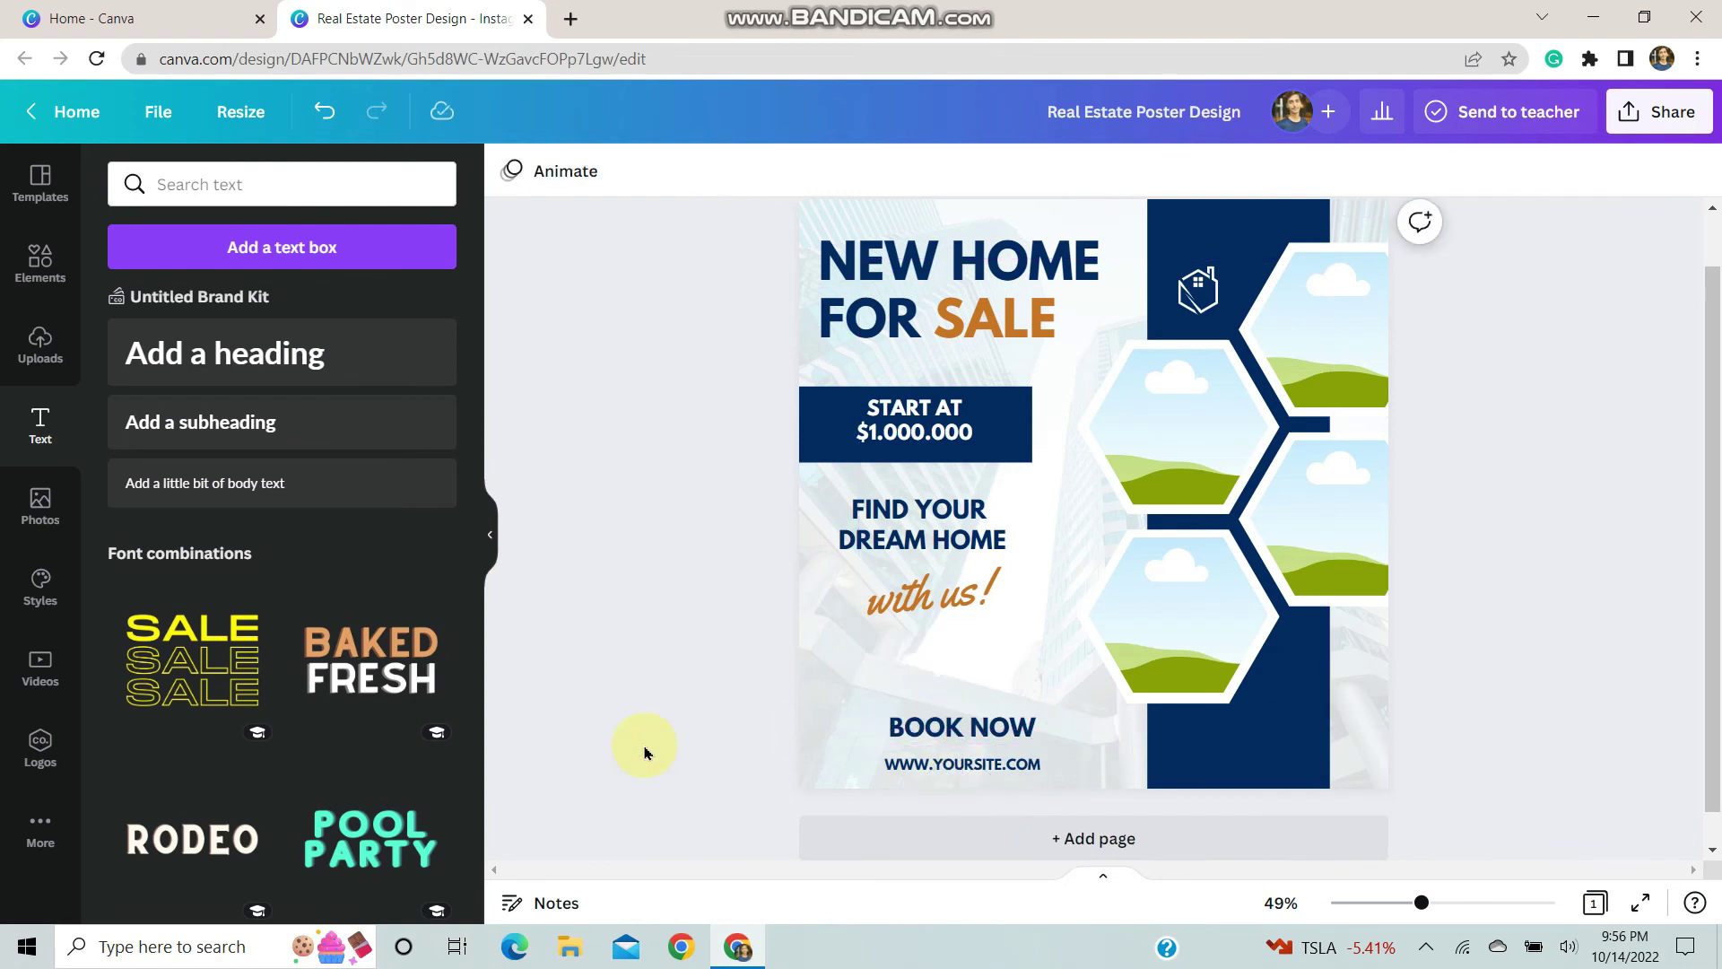
# - Duplicate the "BOOK NOW" text just above itself and replace the copy's wording with "YOUR LOGO"
pyautogui.scroll(1, 645, 750)
pyautogui.click(913, 789)
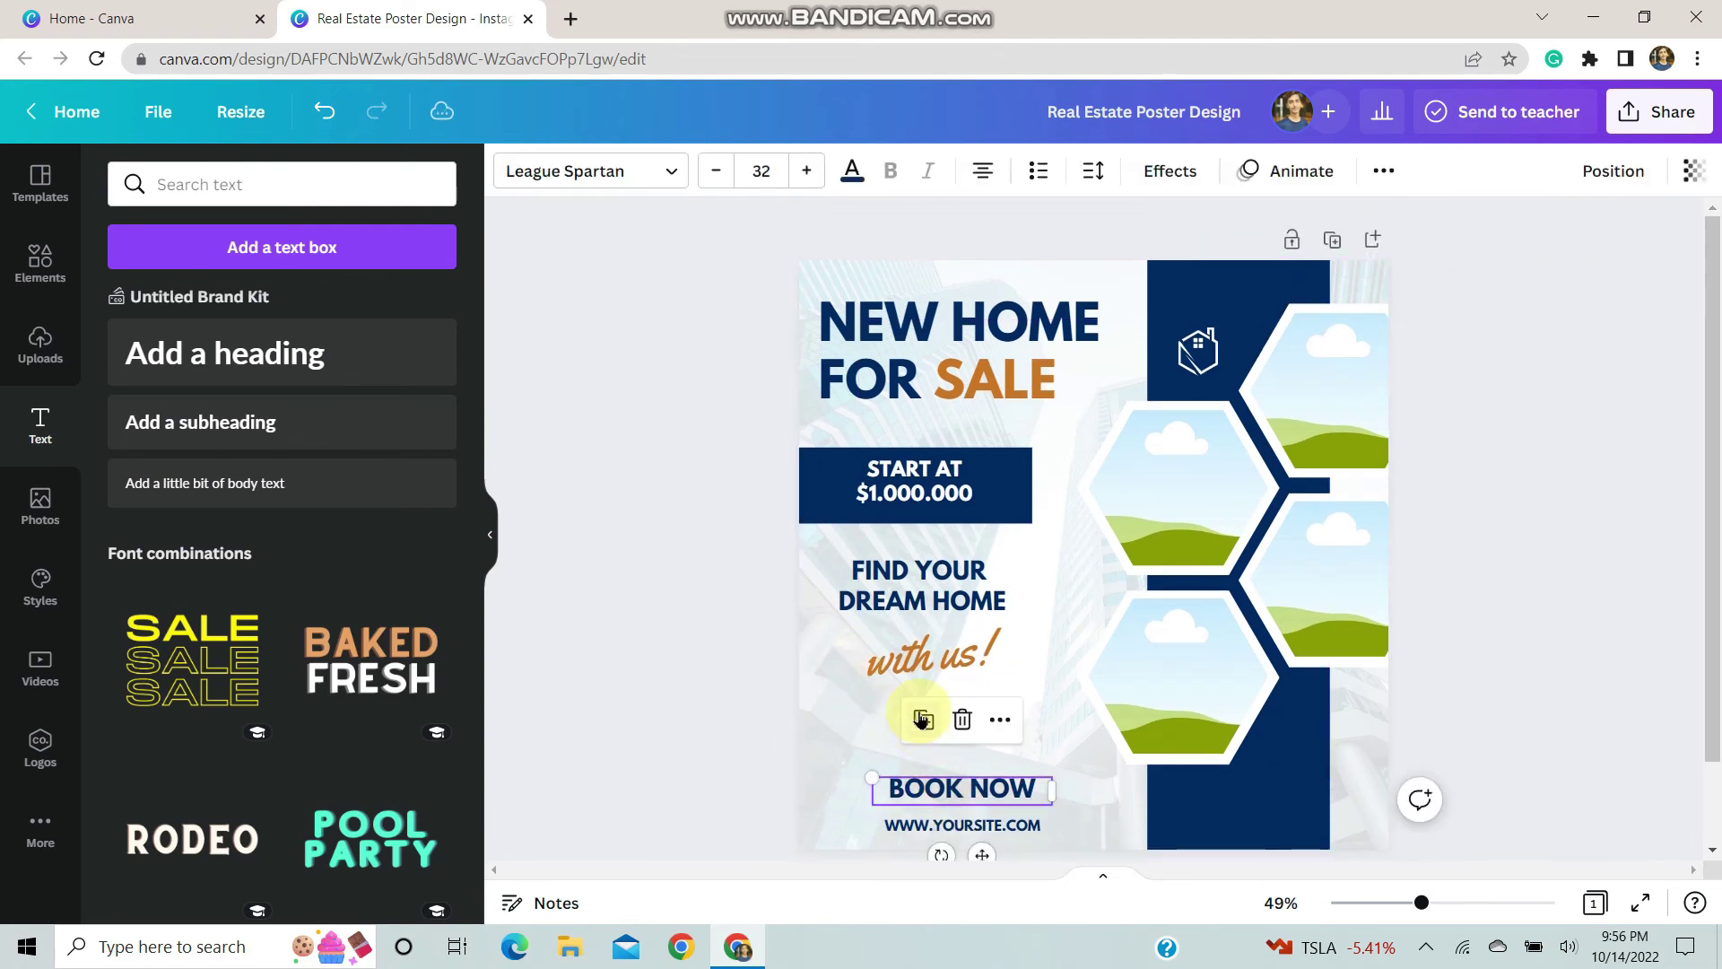
pyautogui.click(921, 719)
pyautogui.moveTo(974, 805); pyautogui.dragTo(961, 745)
pyautogui.doubleClick(960, 745)
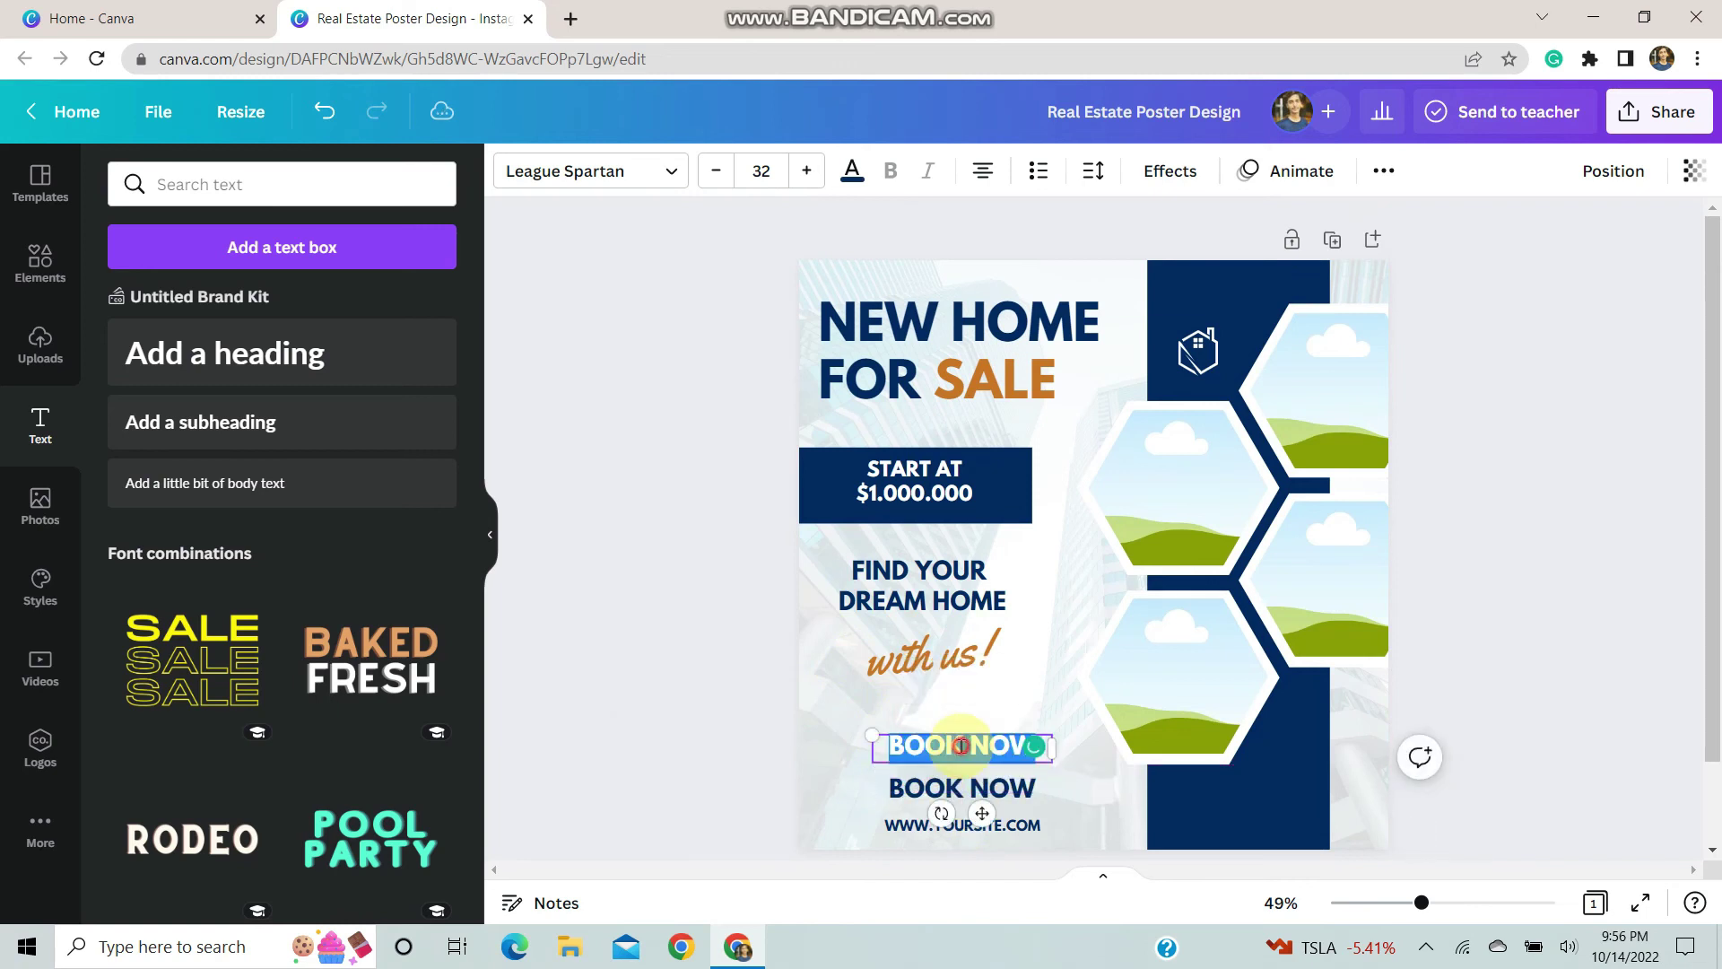
pyautogui.press('BackSpace')
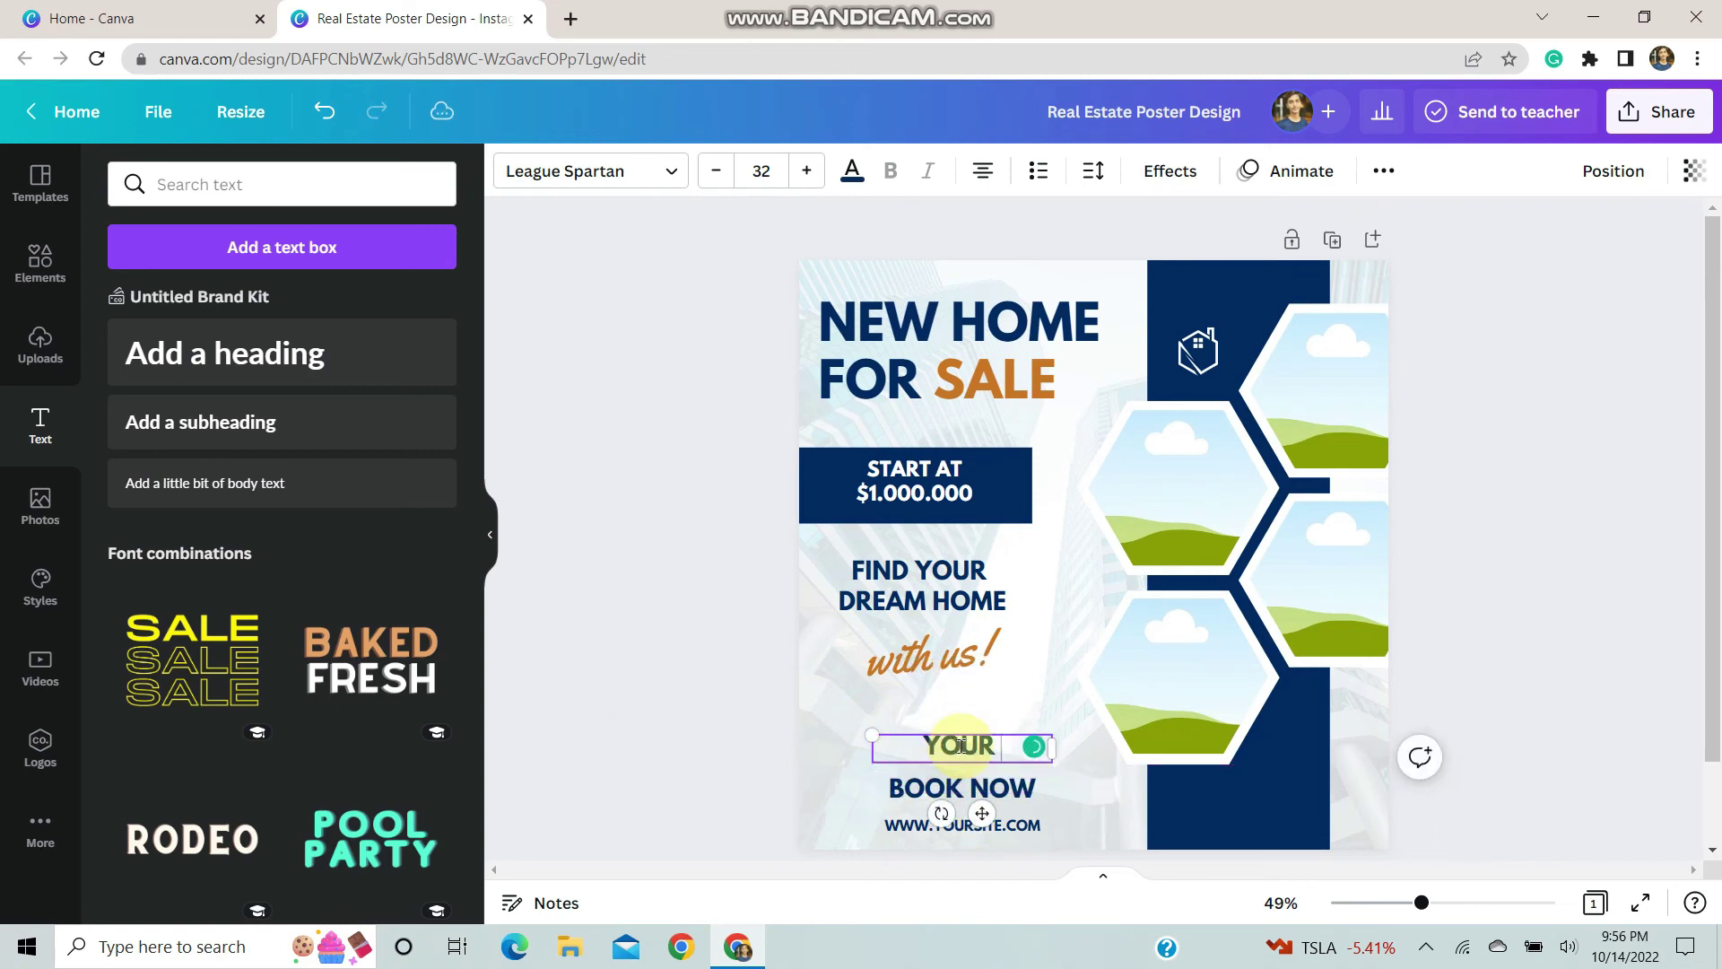
# - Restyle the "YOUR LOGO" text in white at size 15 and place it above the house logo on the navy band
pyautogui.click(761, 171)
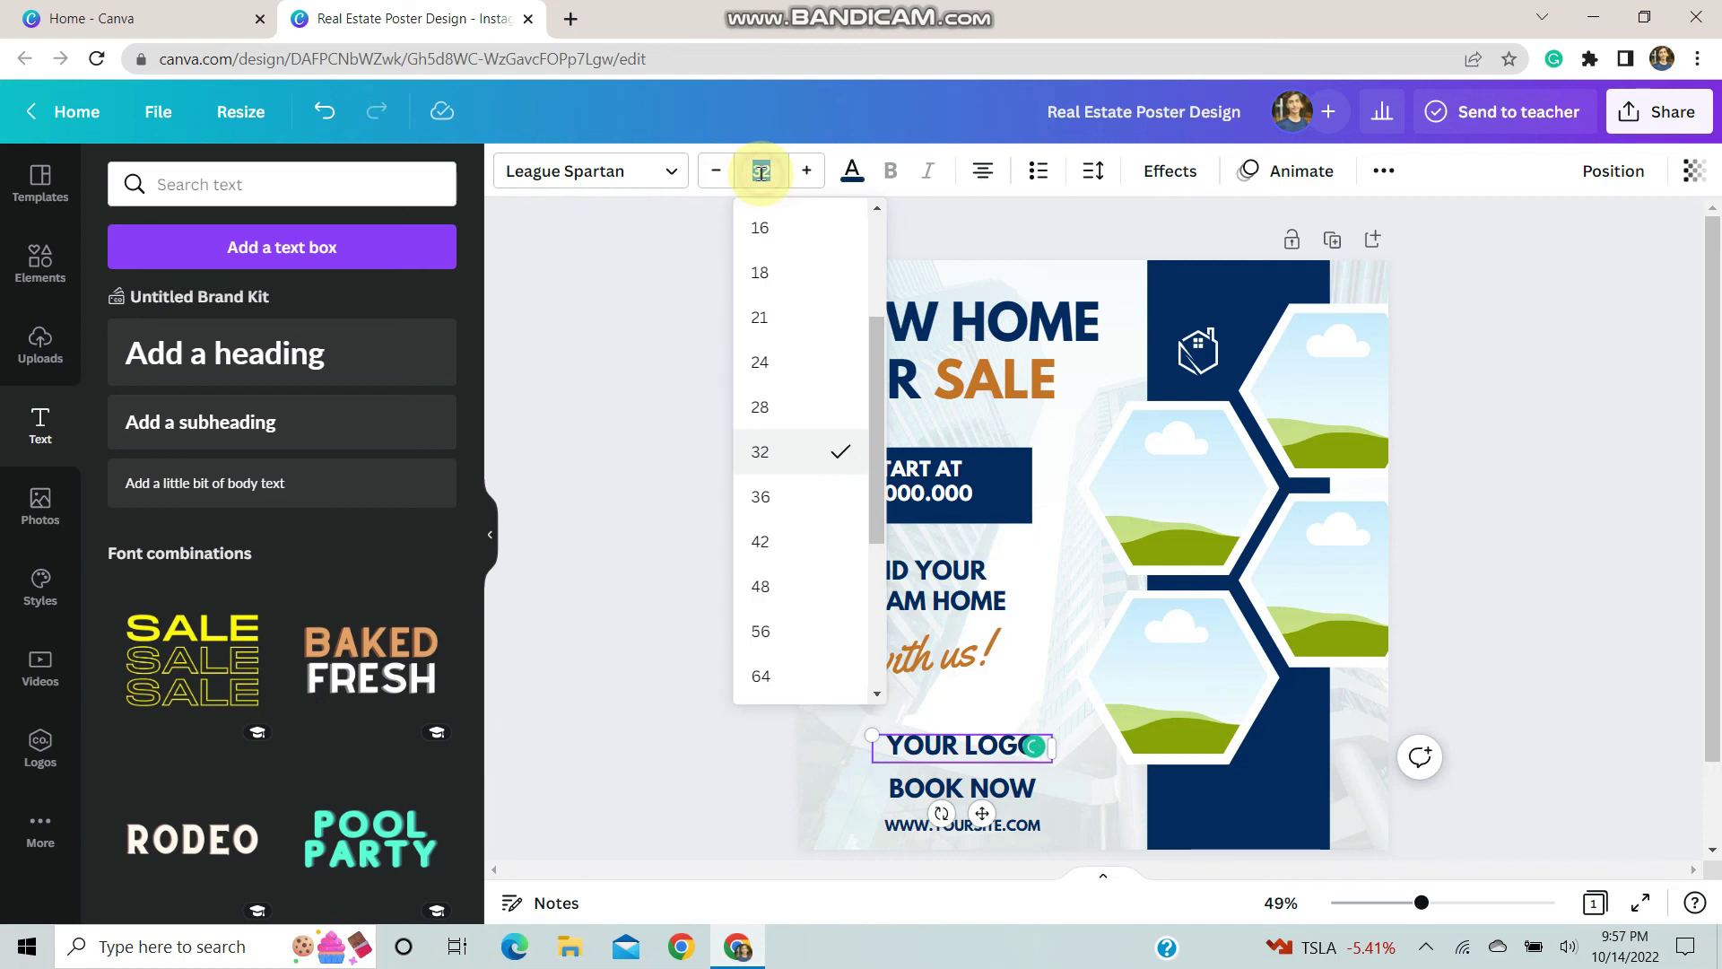
pyautogui.press('Return')
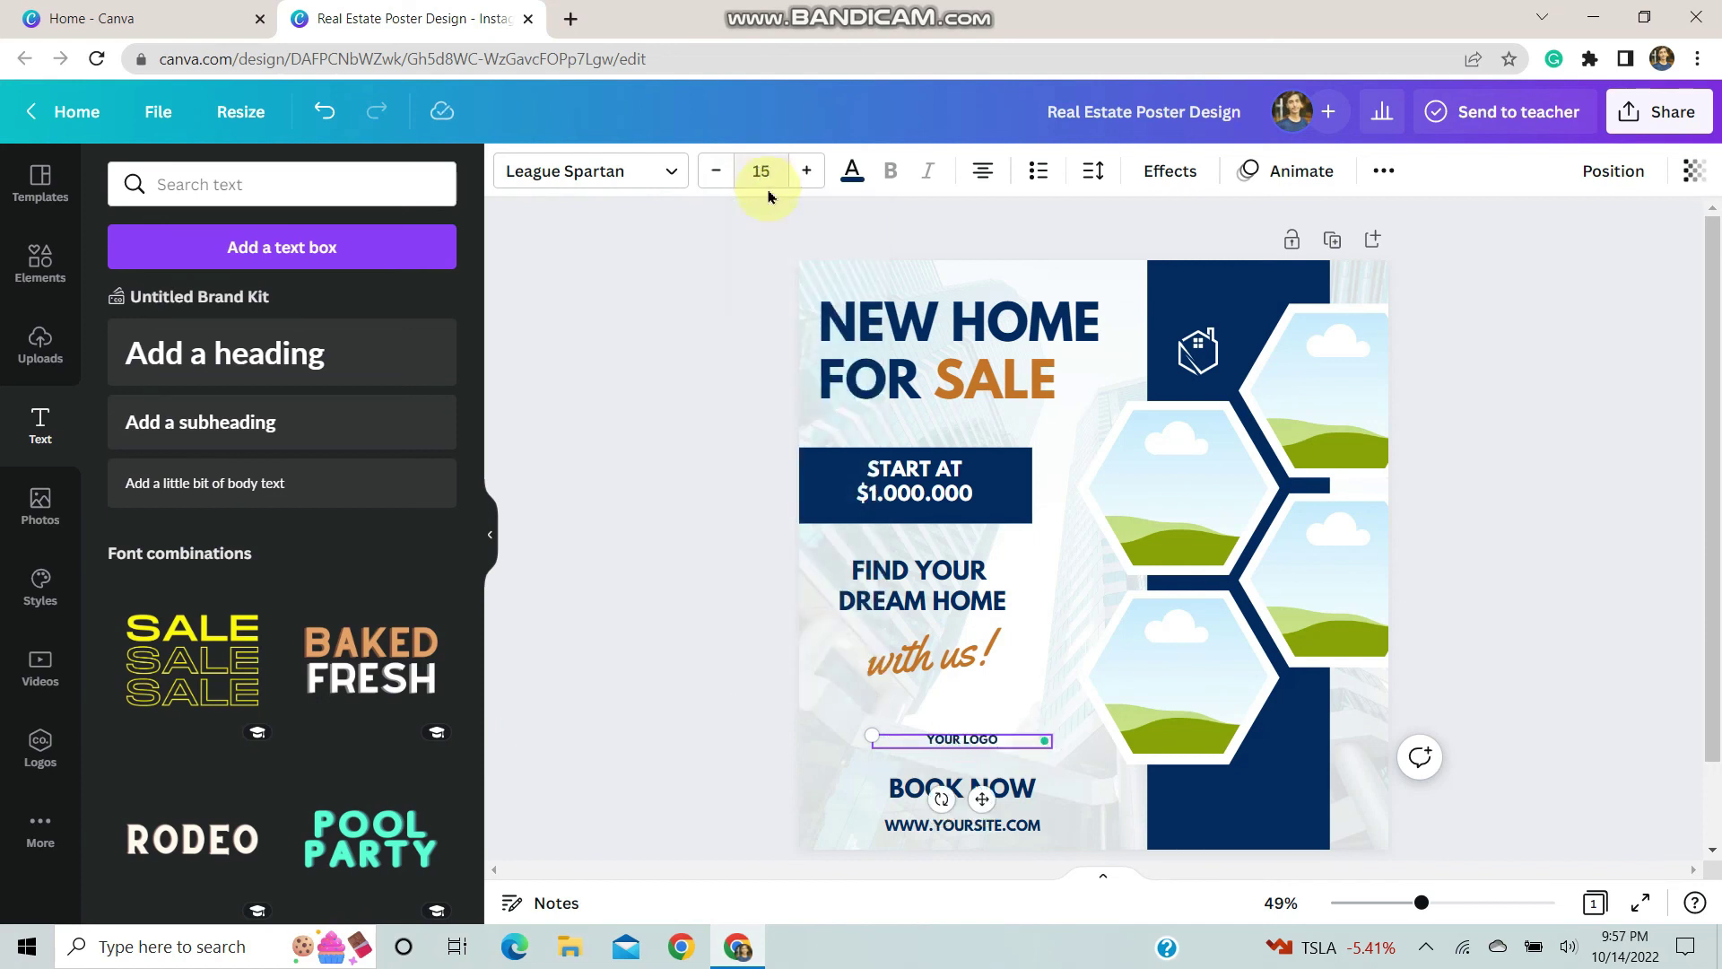
pyautogui.click(853, 170)
pyautogui.click(371, 287)
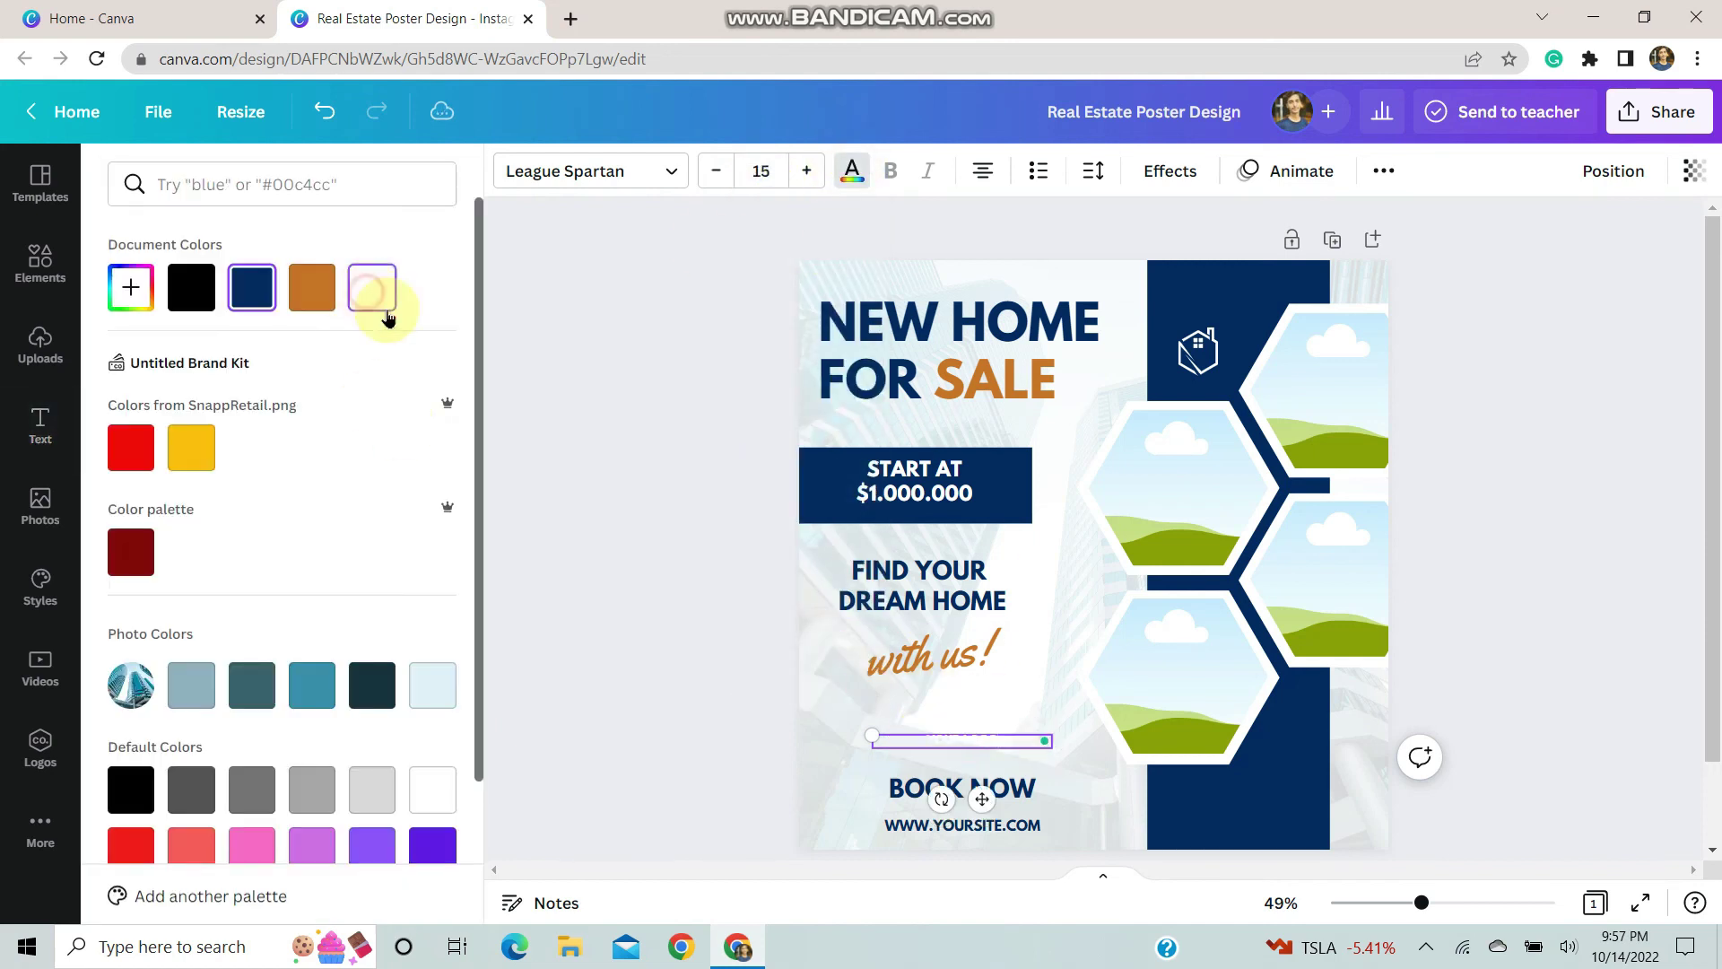
pyautogui.moveTo(983, 799); pyautogui.dragTo(1219, 369)
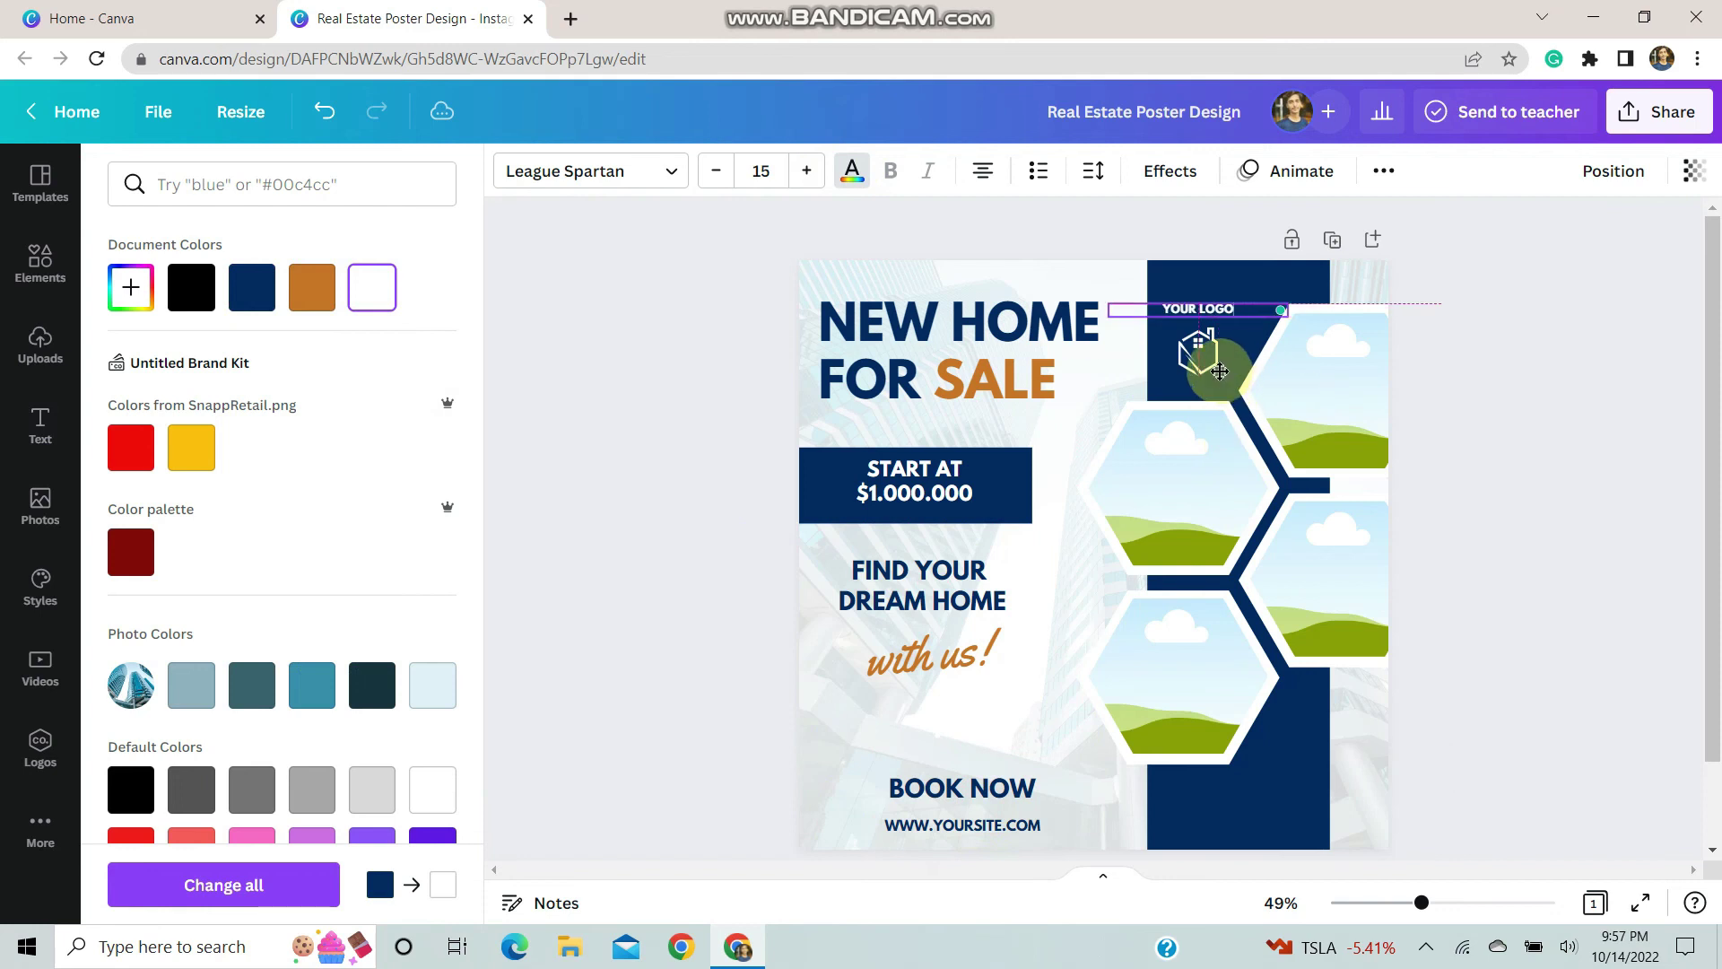
pyautogui.click(691, 531)
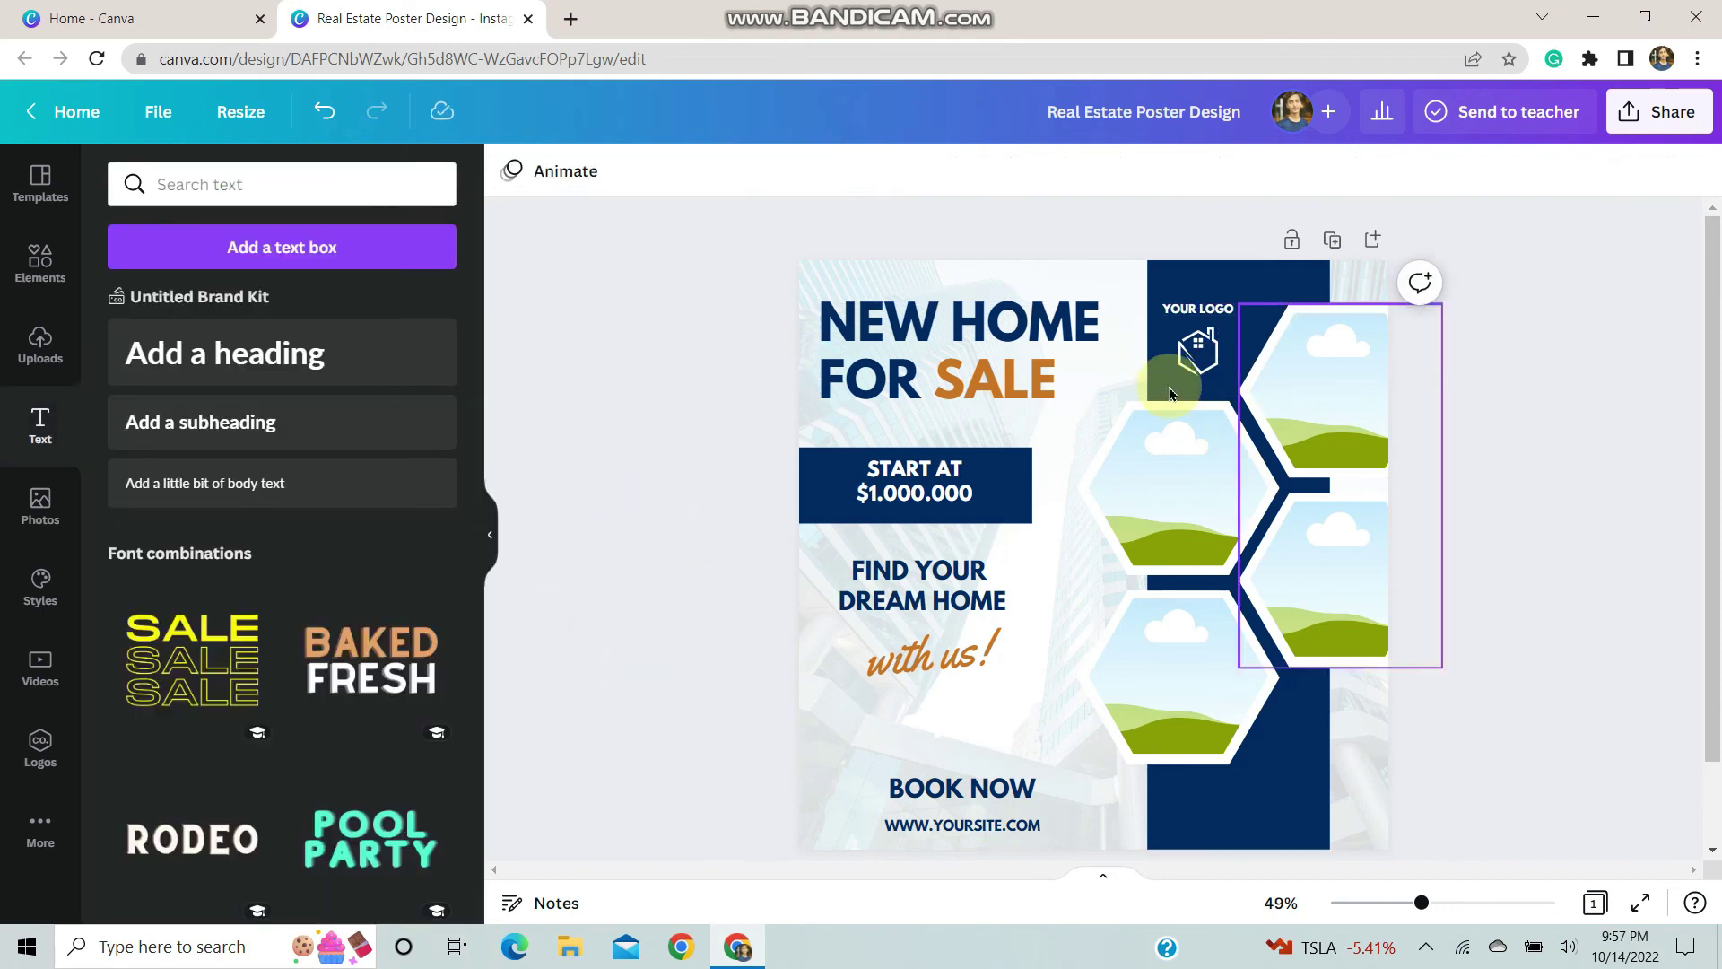
# - Fill the four hexagonal frames with different modern house exterior photos from the recently used photos and their recommendations
pyautogui.click(36, 505)
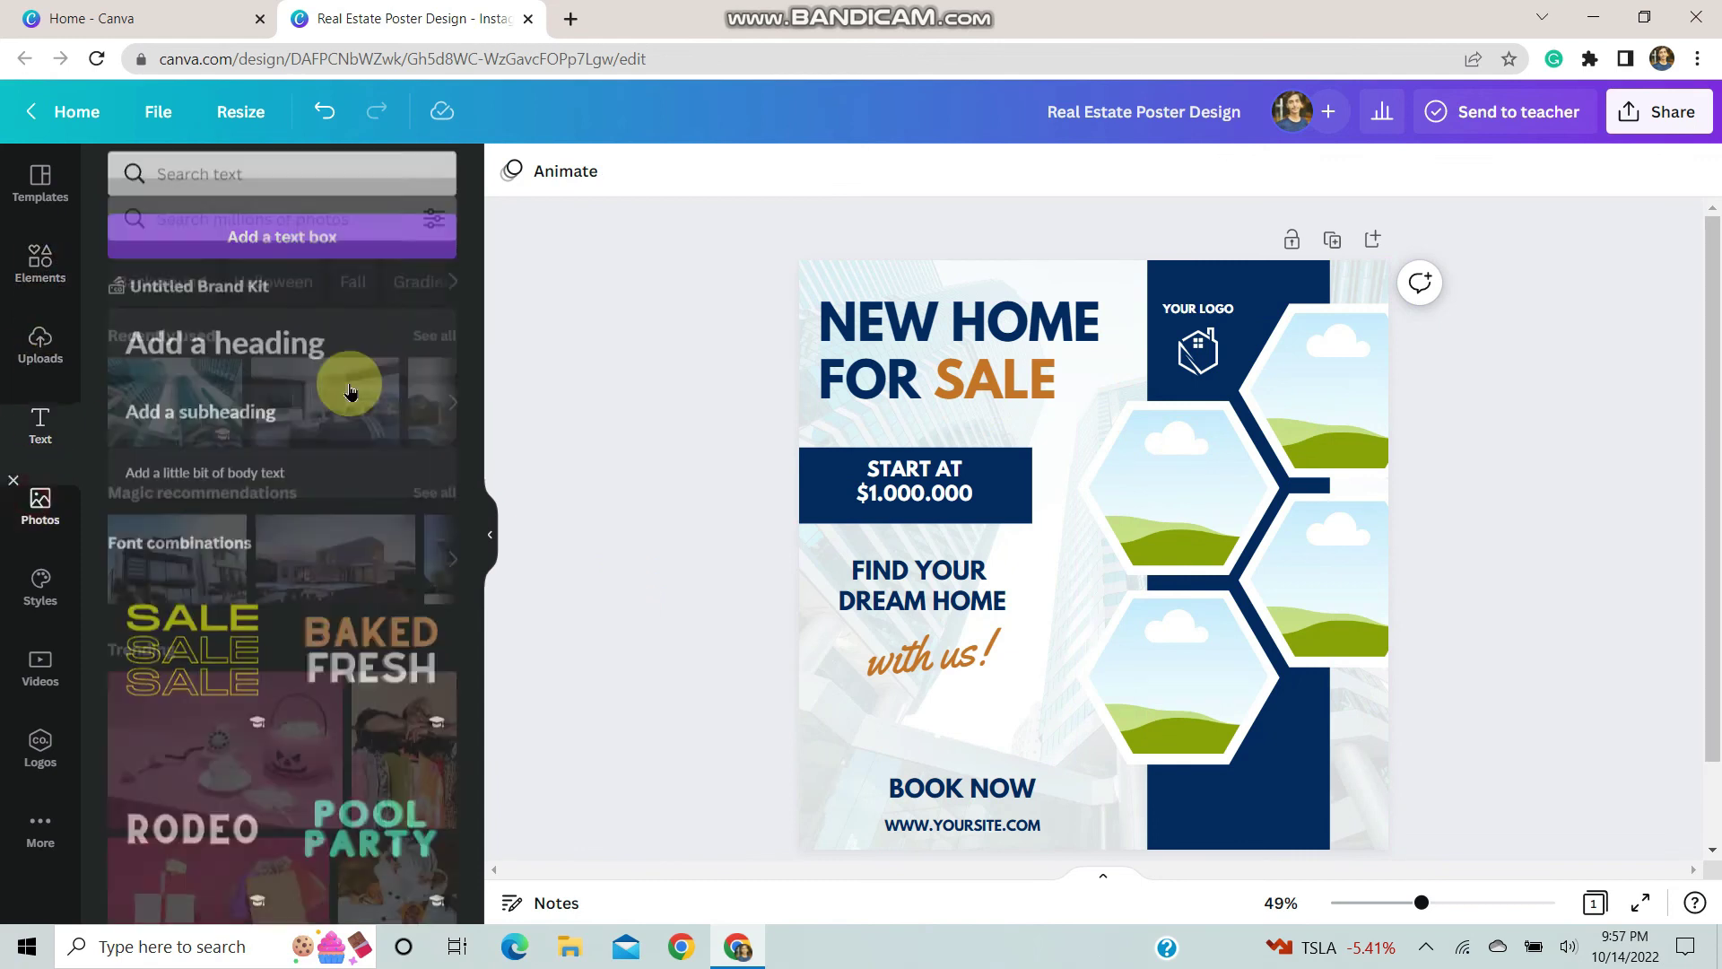
pyautogui.click(418, 305)
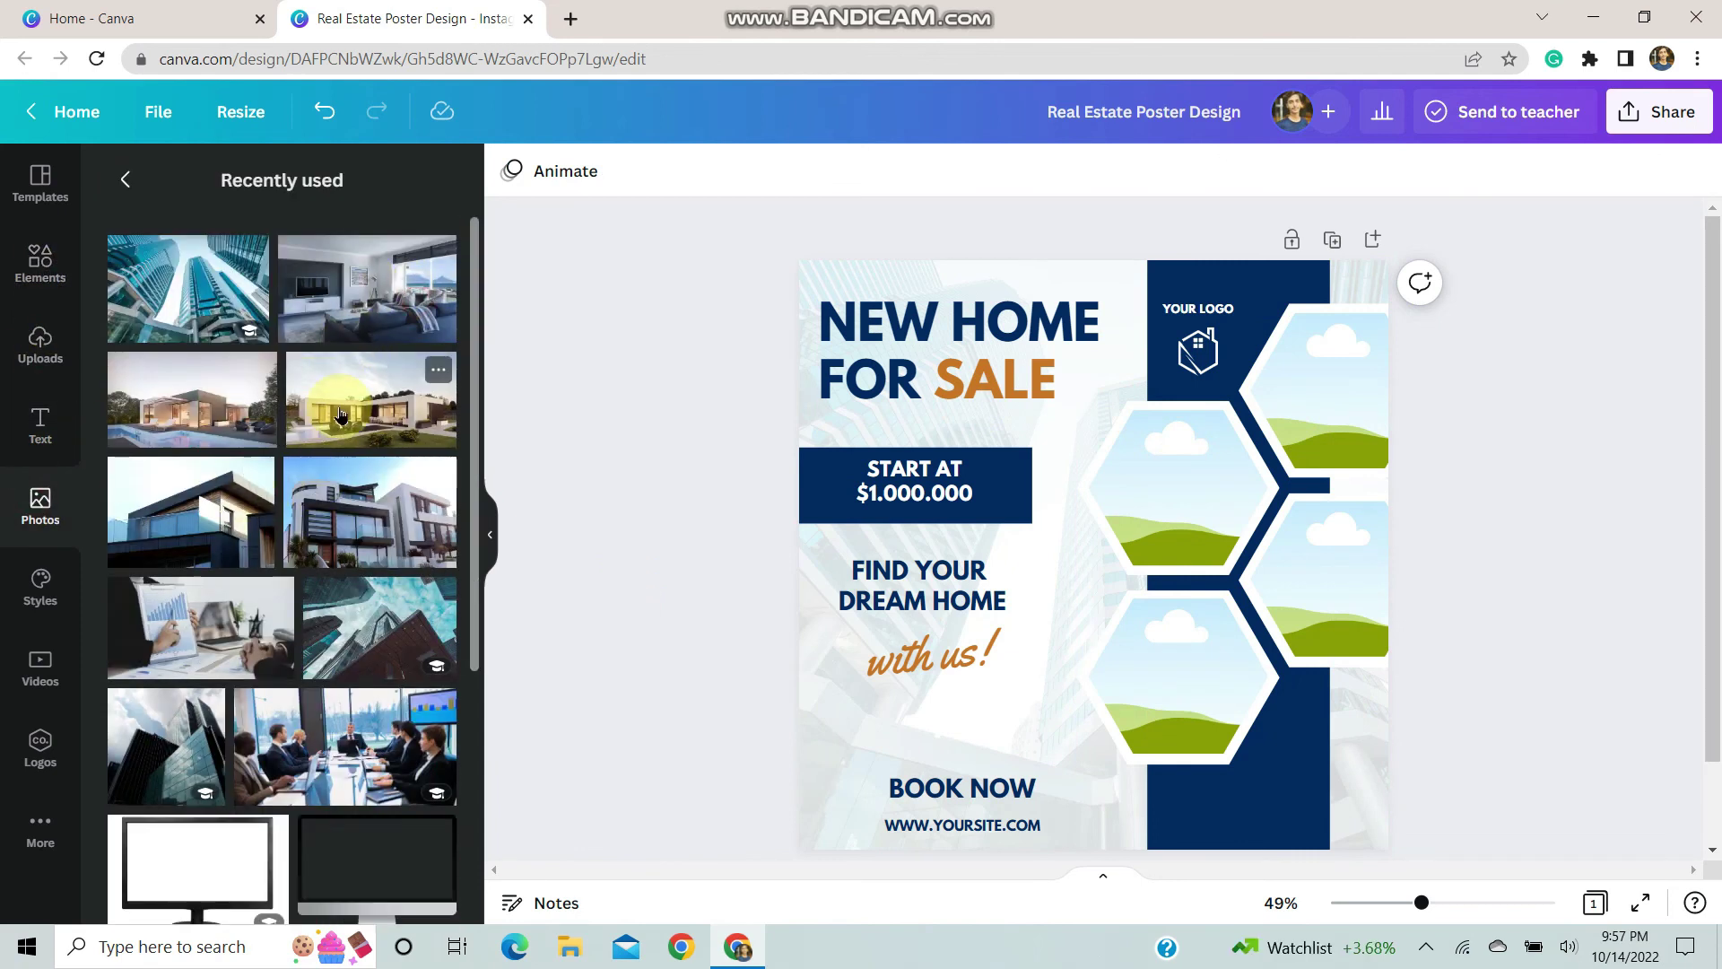
pyautogui.moveTo(339, 413); pyautogui.dragTo(1171, 484)
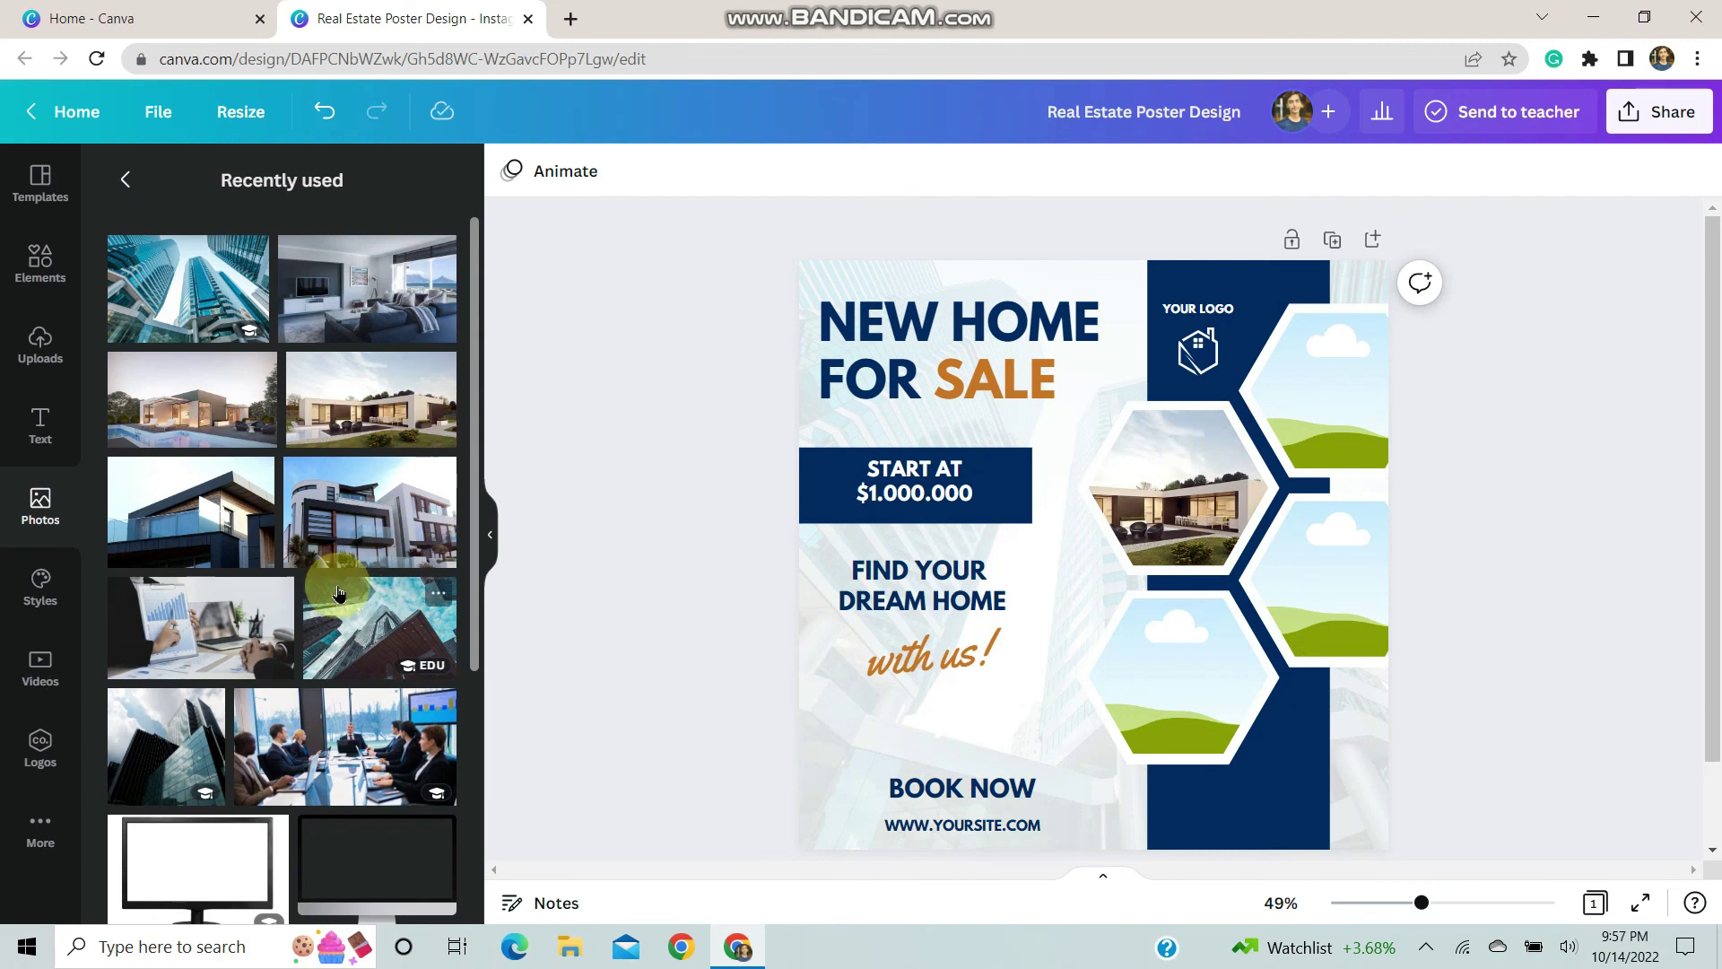
pyautogui.click(354, 567)
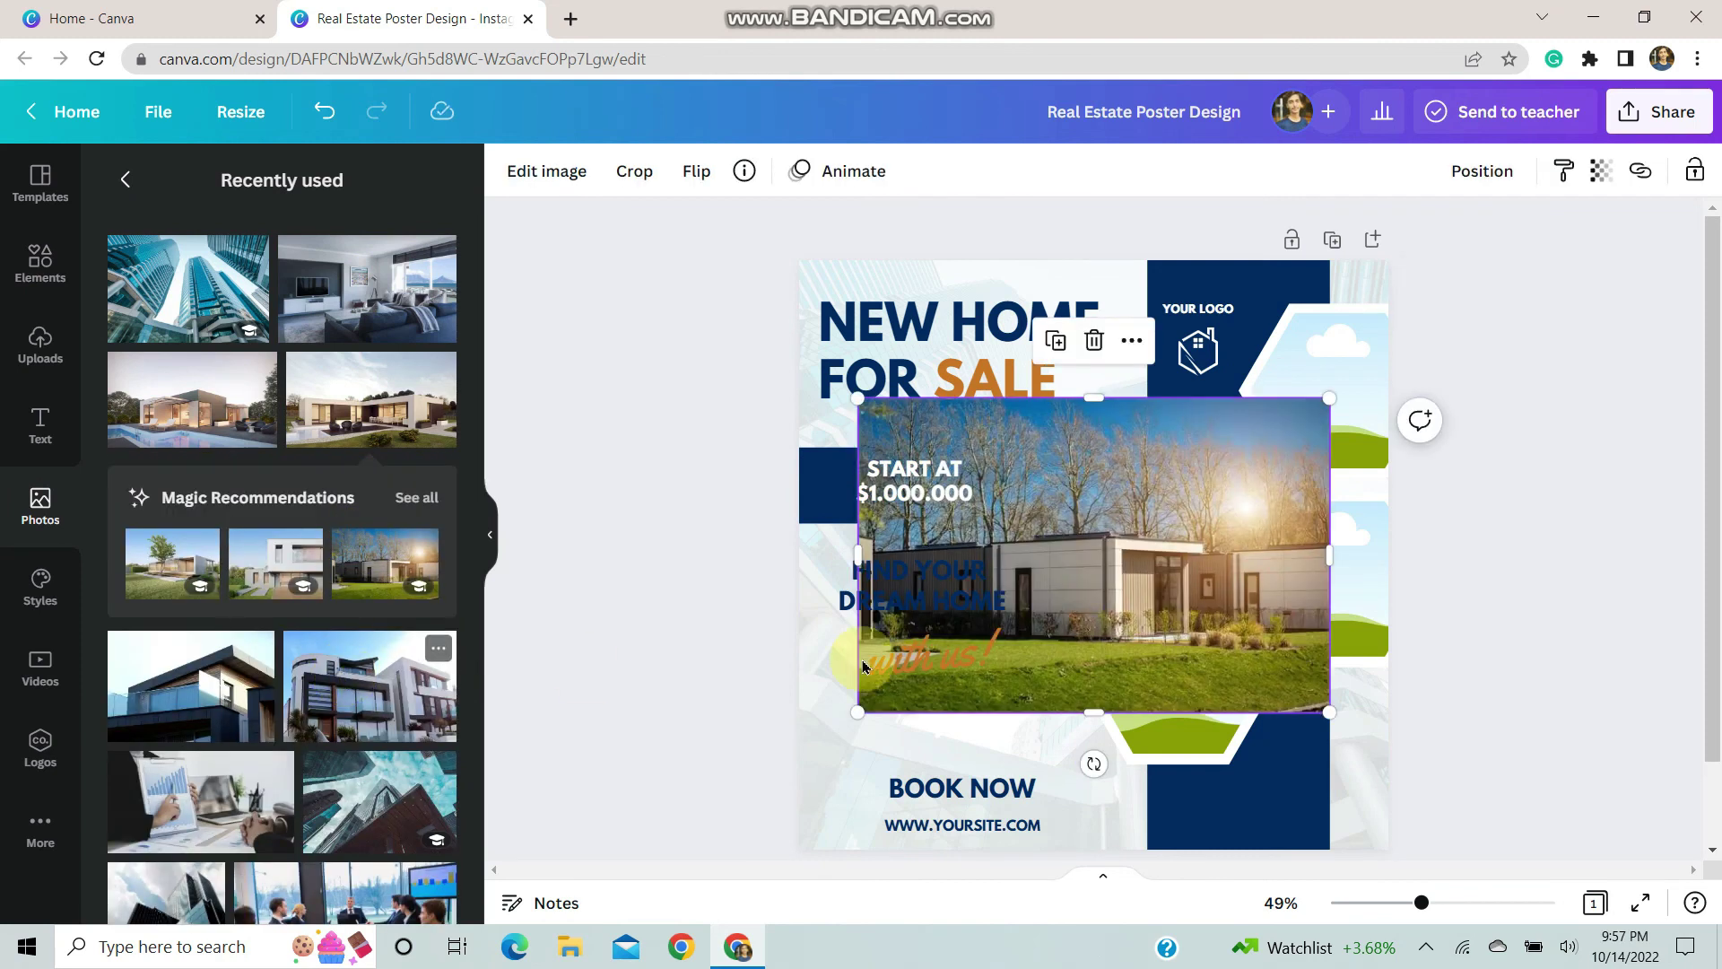
pyautogui.moveTo(1095, 535); pyautogui.dragTo(1372, 574)
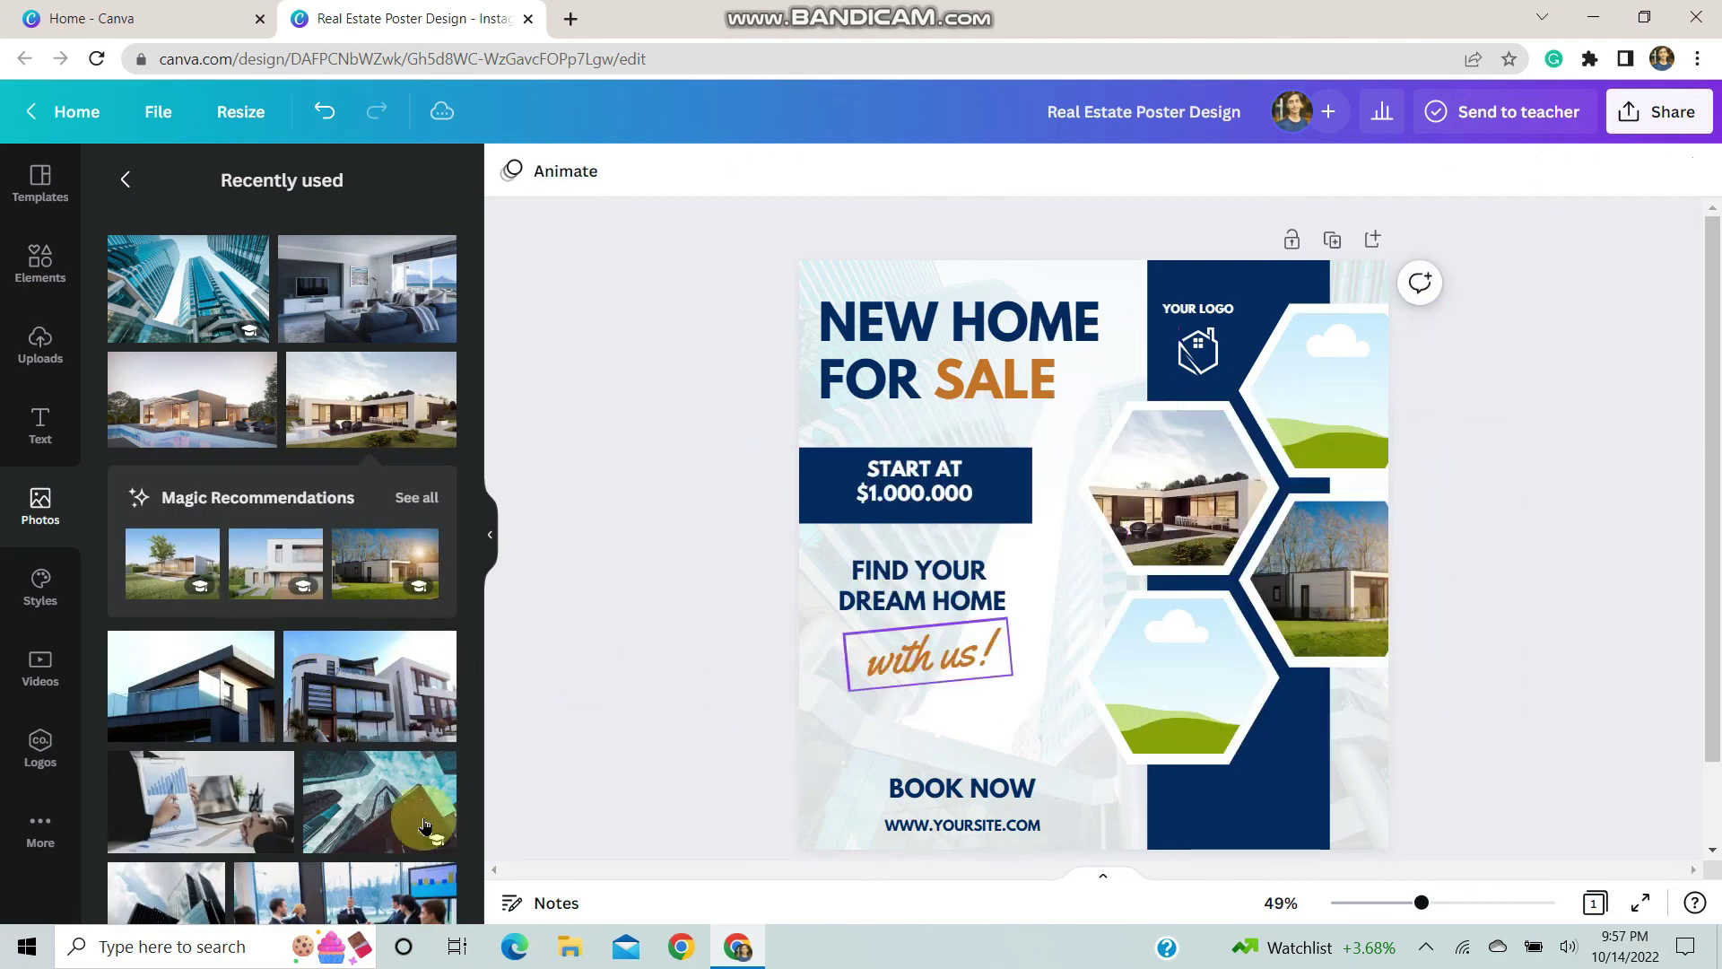
pyautogui.moveTo(367, 696); pyautogui.dragTo(1177, 674)
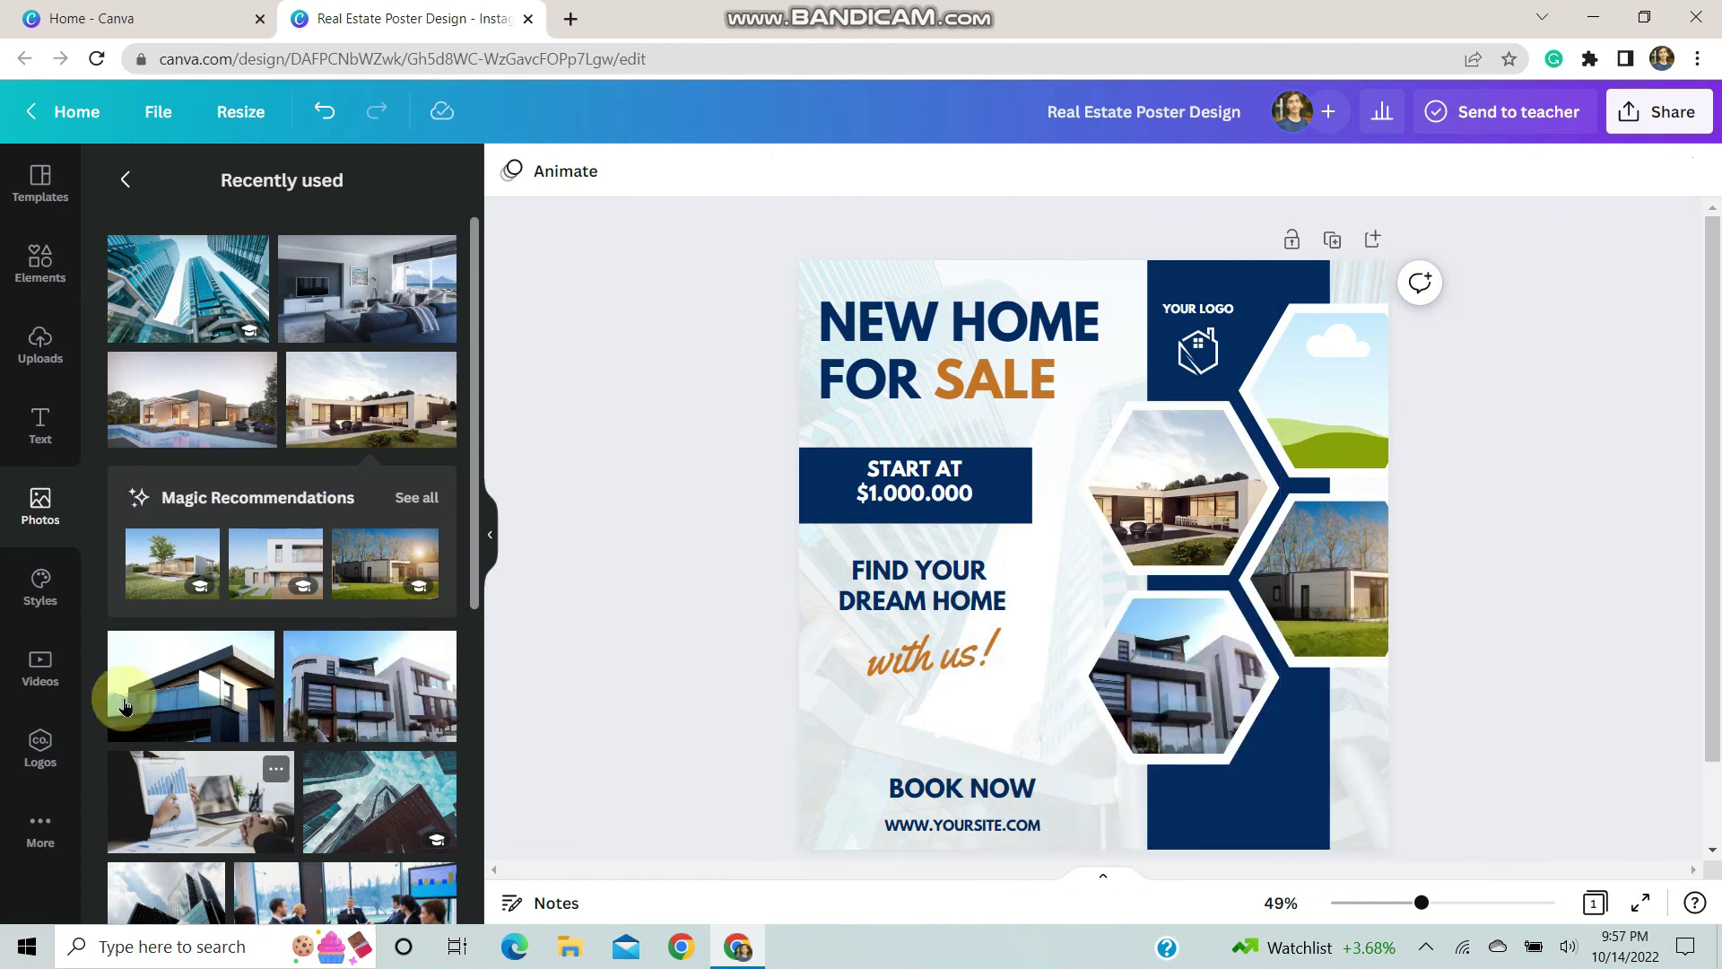
pyautogui.moveTo(191, 511); pyautogui.dragTo(1301, 355)
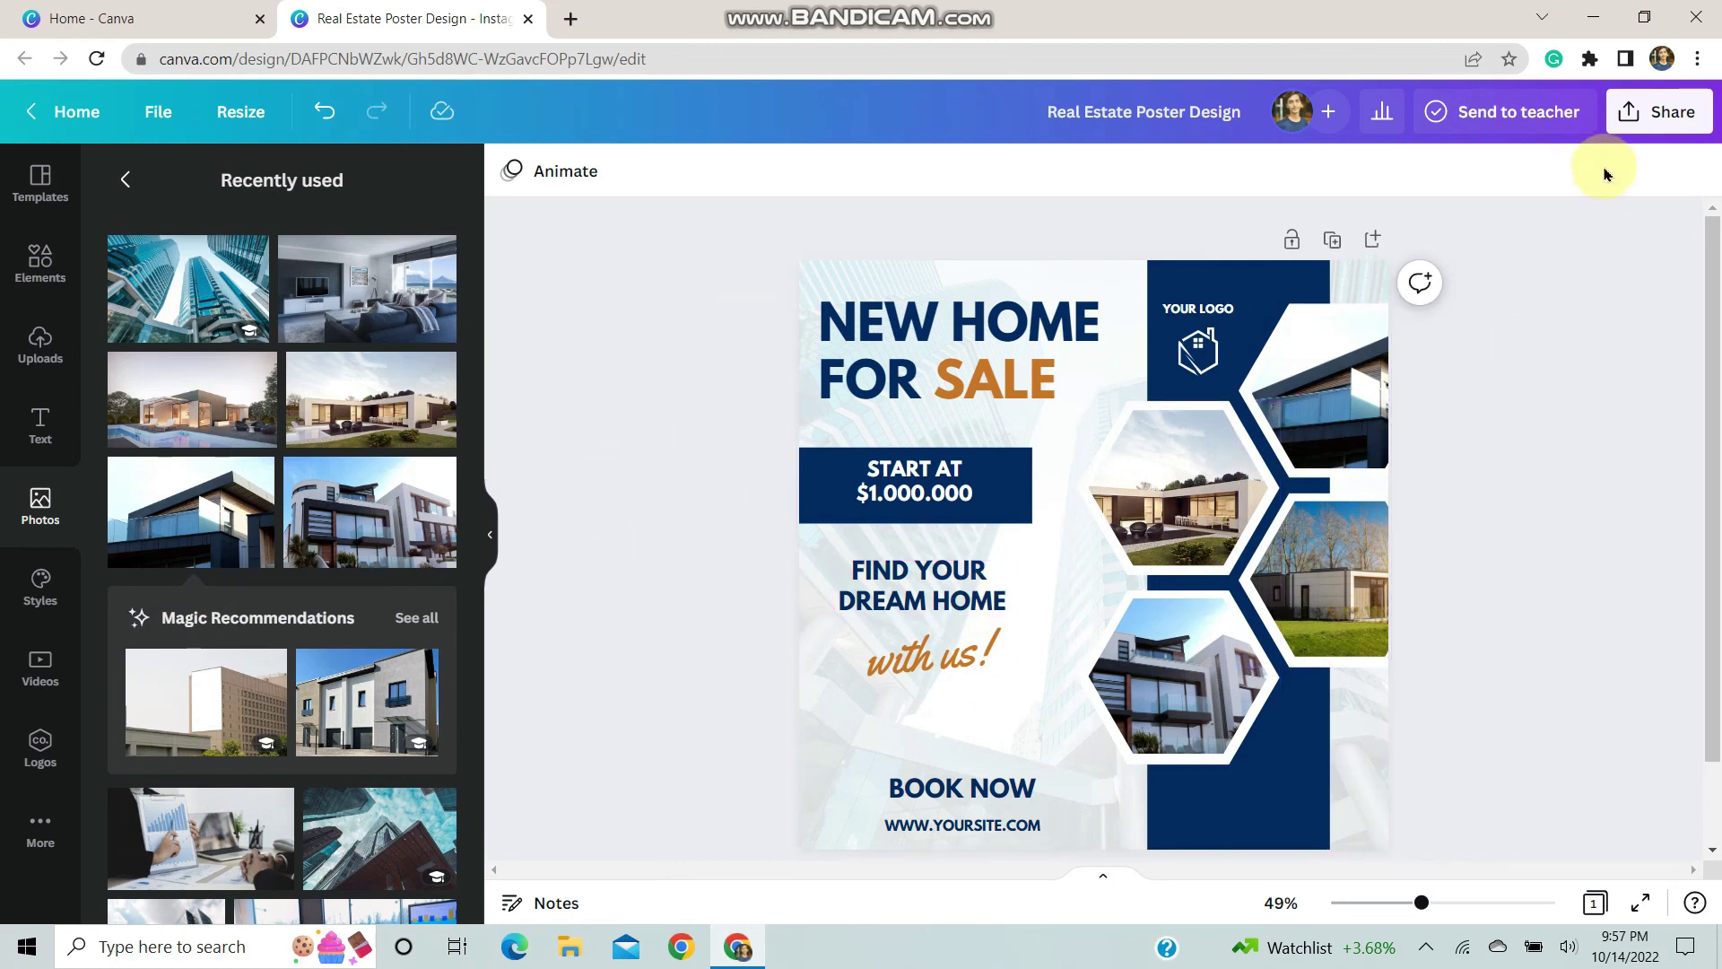
# - Download the finished poster as a PNG at 1,080 × 1,080 px
pyautogui.click(1635, 112)
pyautogui.click(1429, 643)
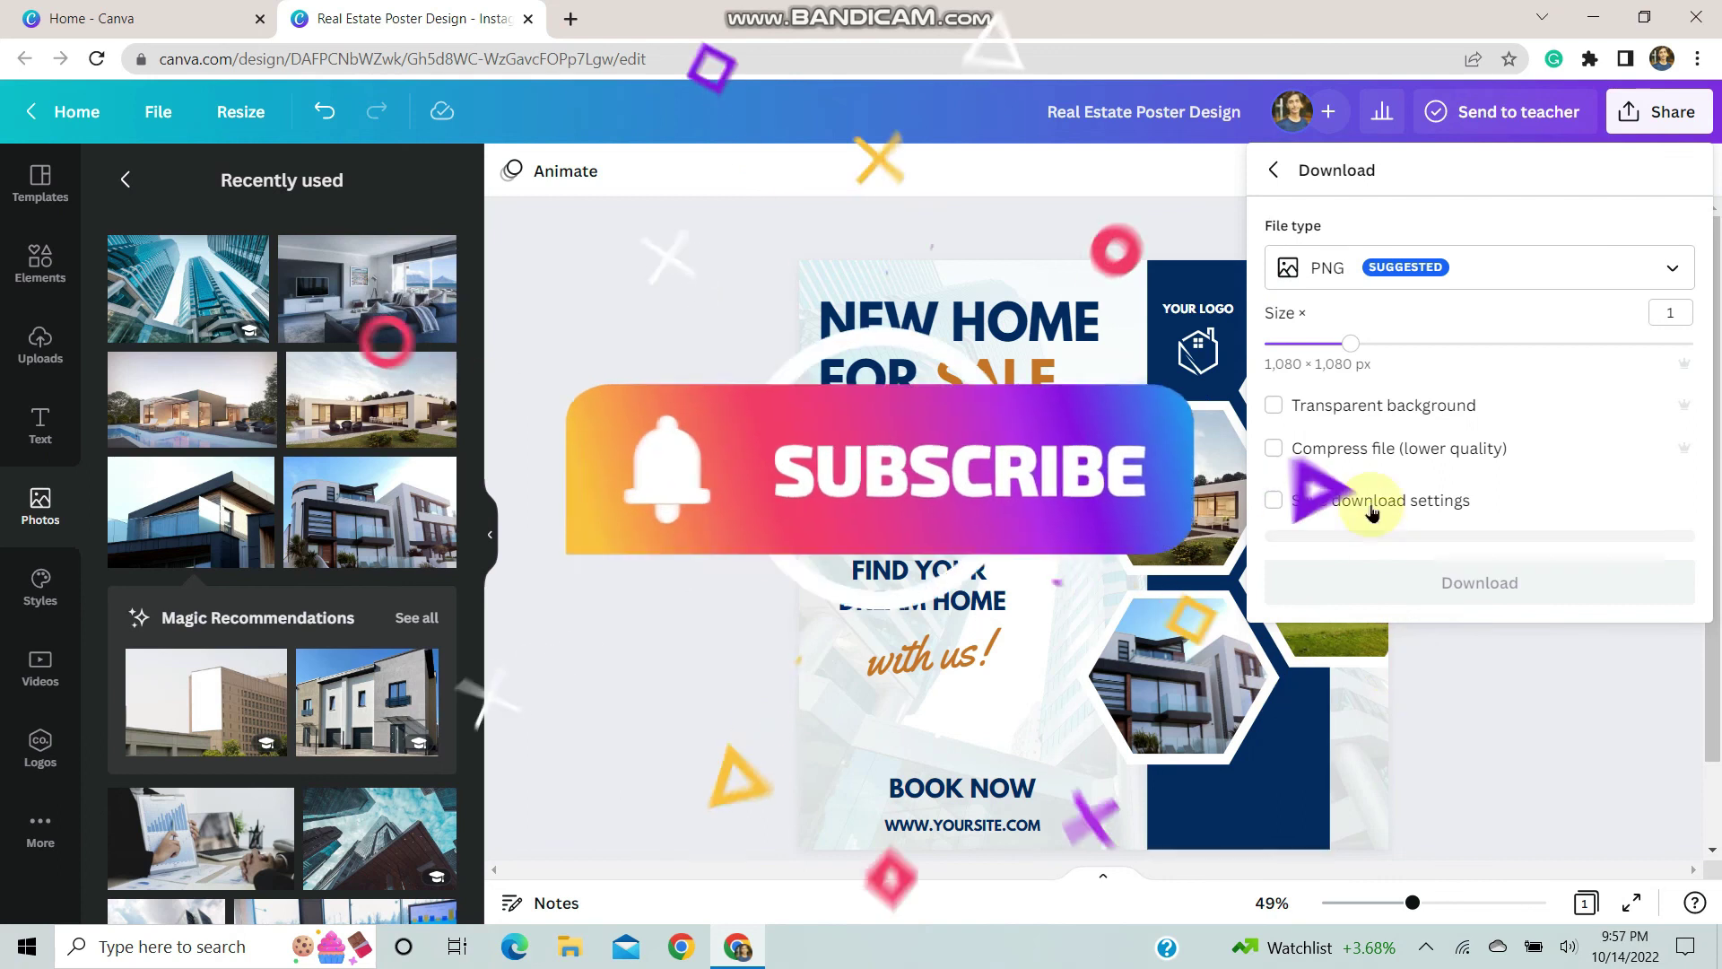
pyautogui.click(1468, 585)
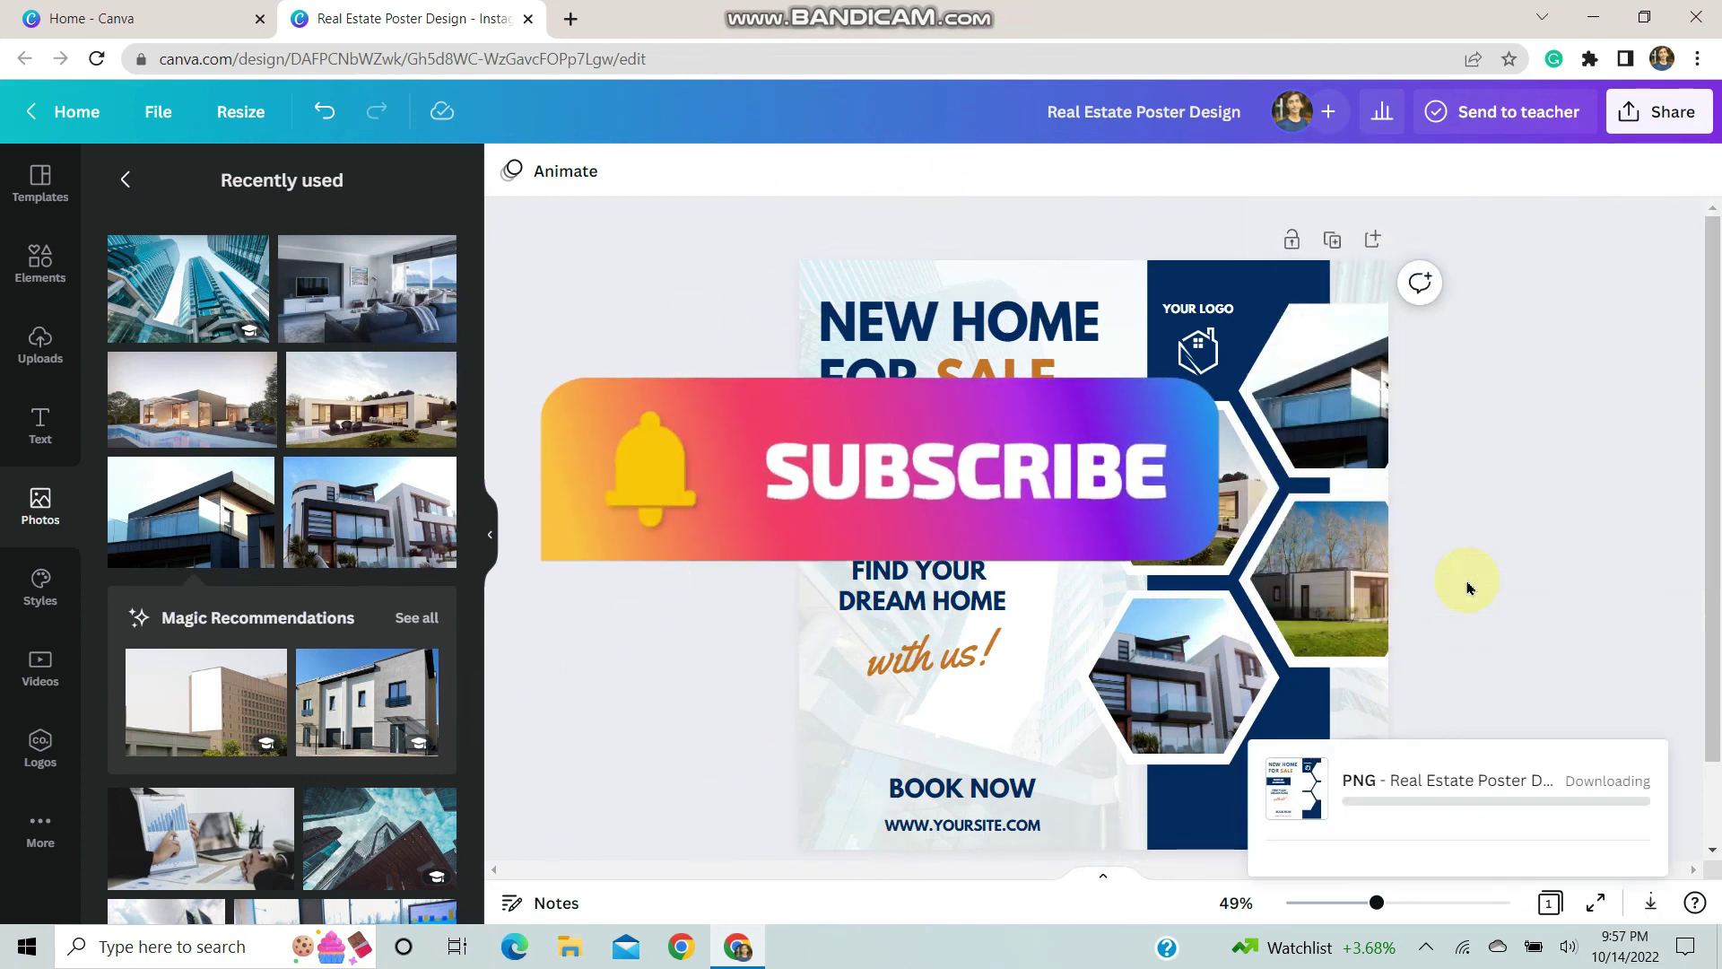